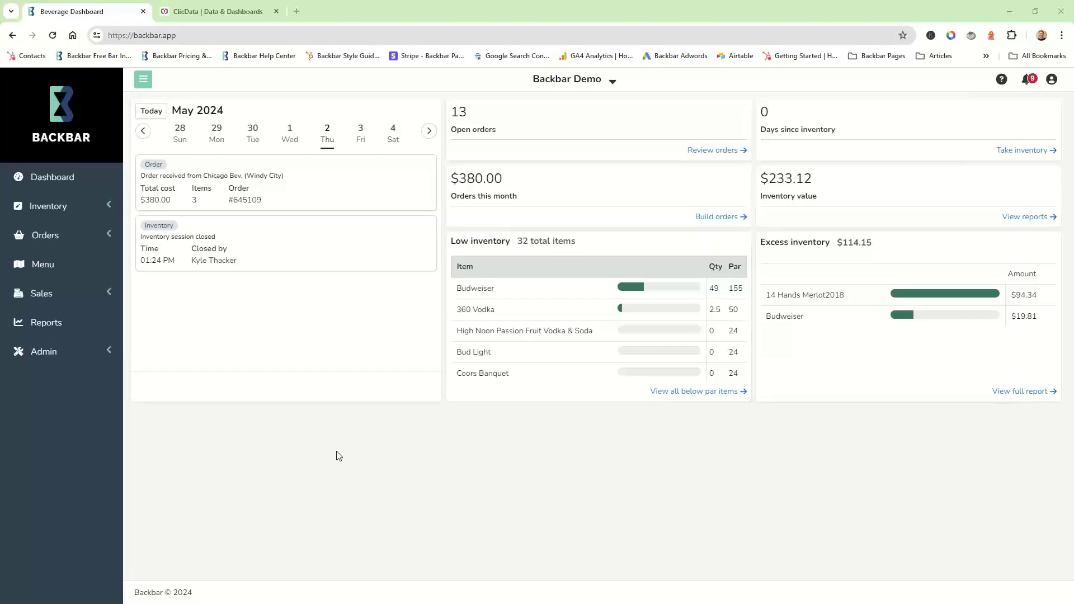
Open the inventory items list and review the activity history of 13 Celsius Vineyards Pinot Grigio Delle Venezie 2019.
left_click(99, 207)
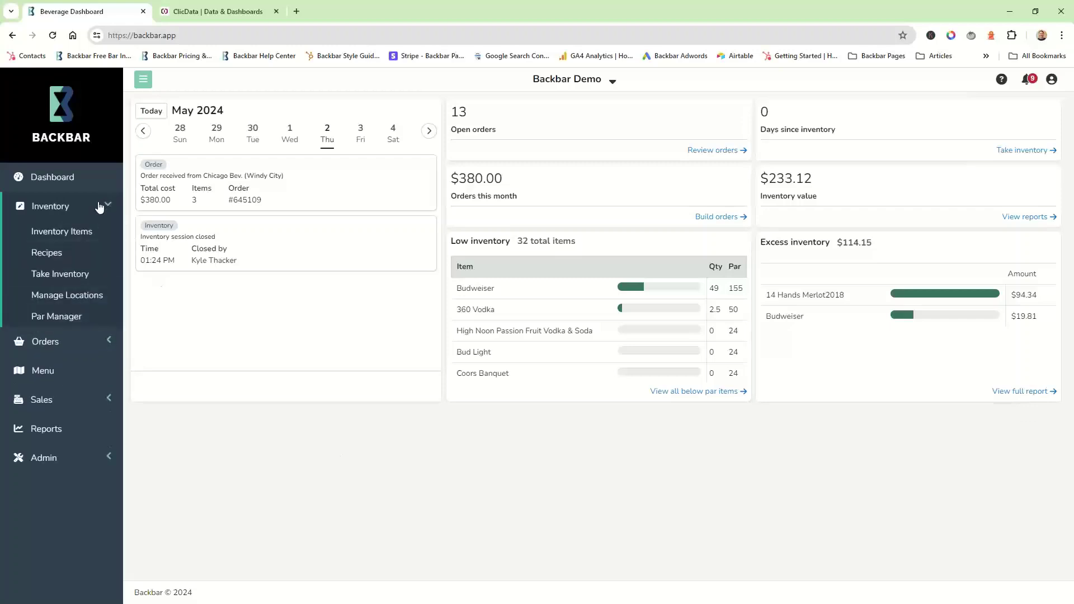
left_click(82, 234)
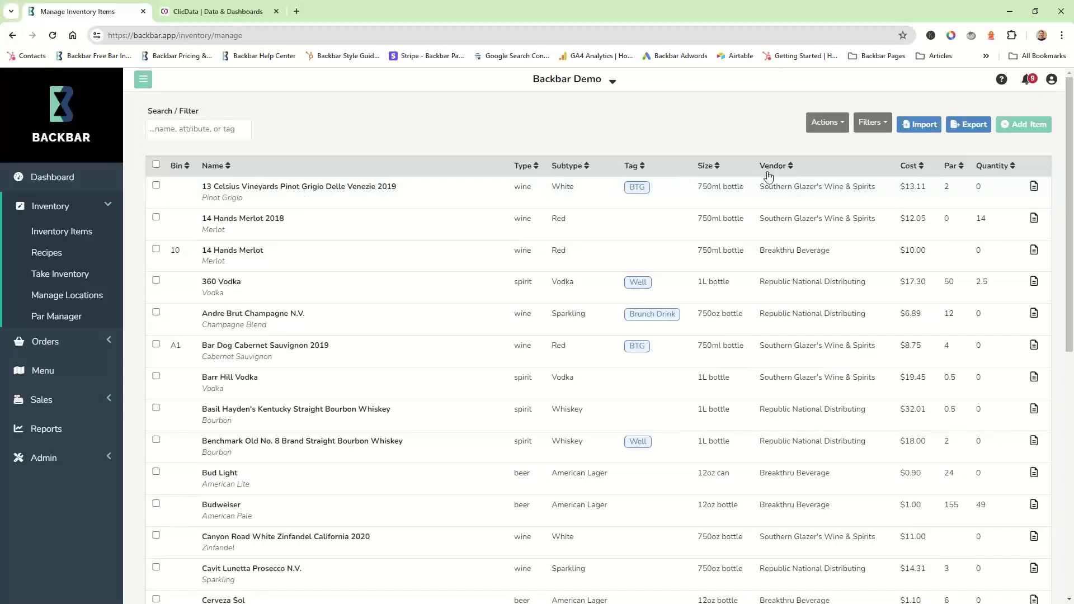
left_click(1033, 187)
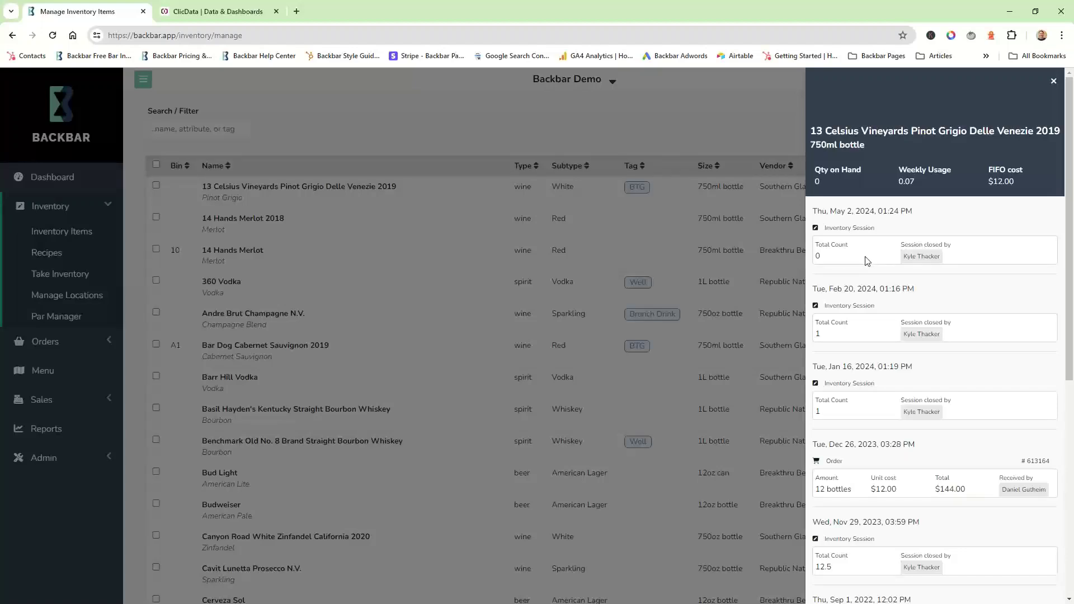
scroll(866, 260, "down", 2)
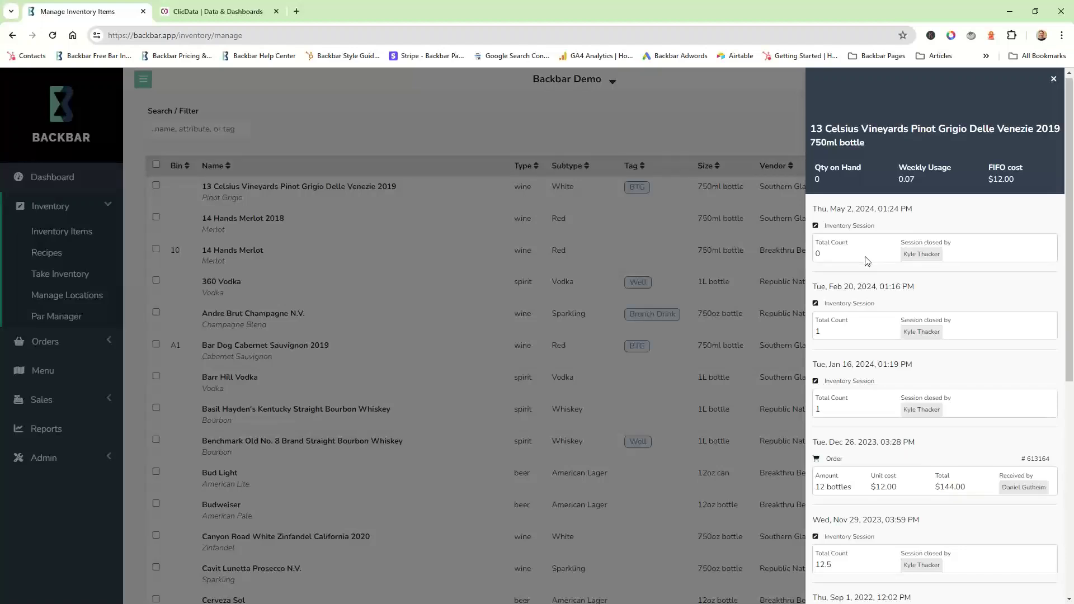
scroll(866, 261, "up", 2)
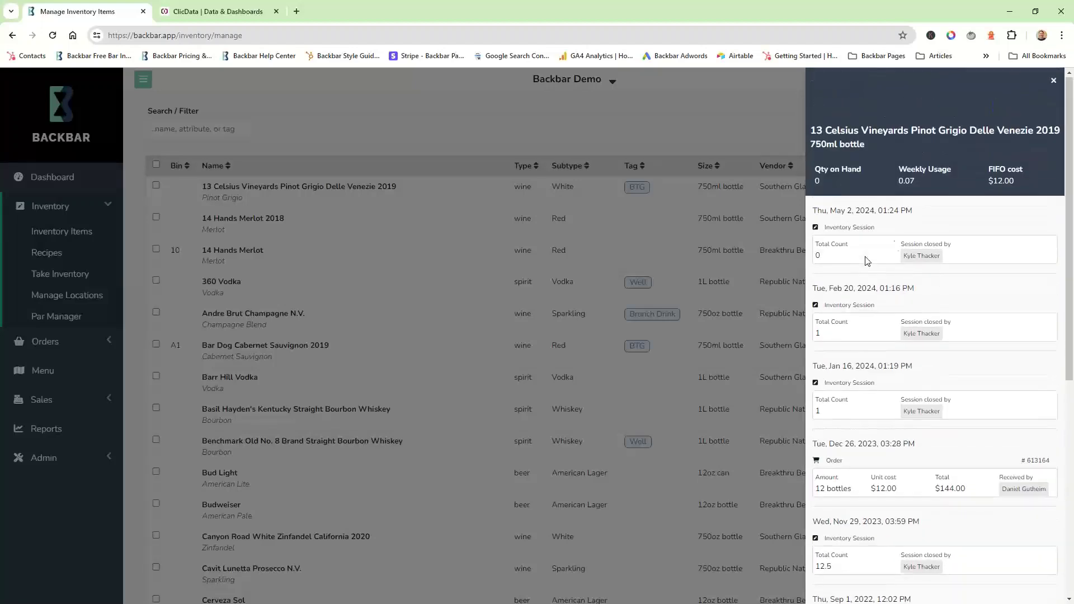
left_click(1054, 83)
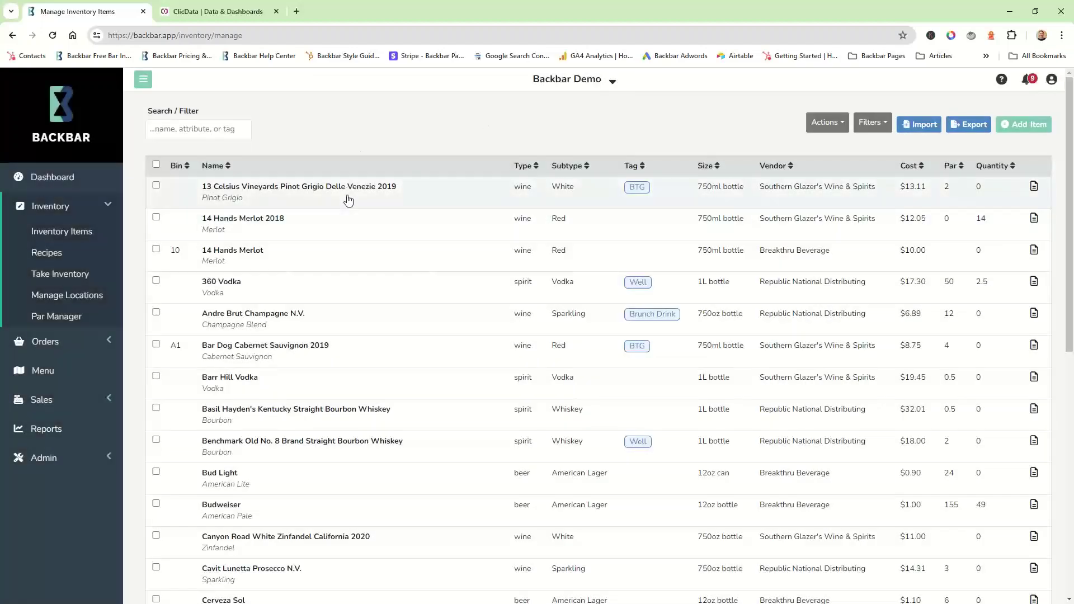
Select all items in the inventory list and review the bulk actions available for them.
left_click(156, 184)
left_click(156, 216)
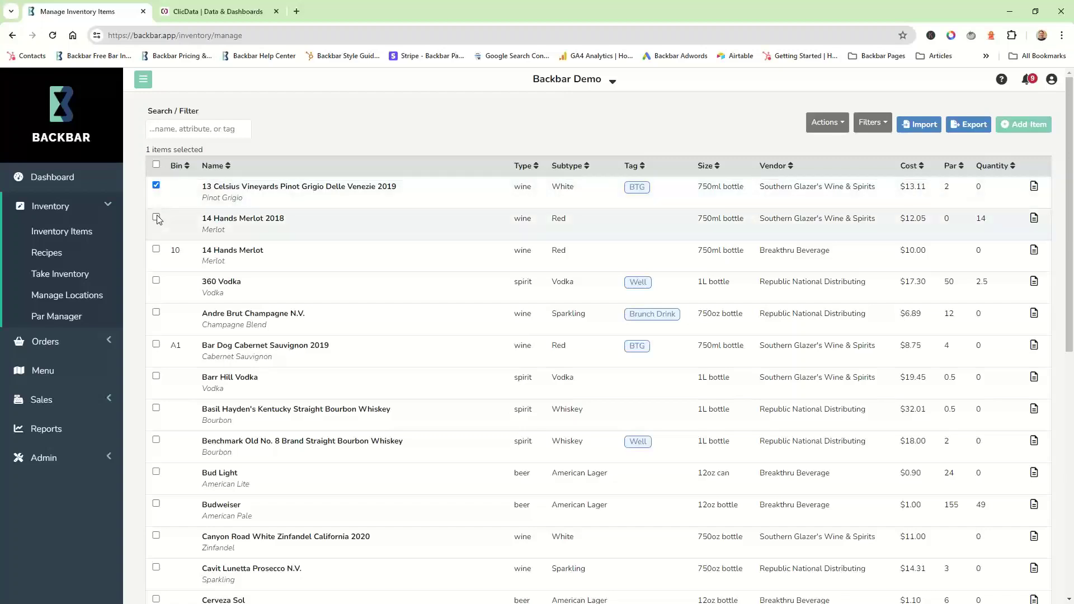
left_click(156, 249)
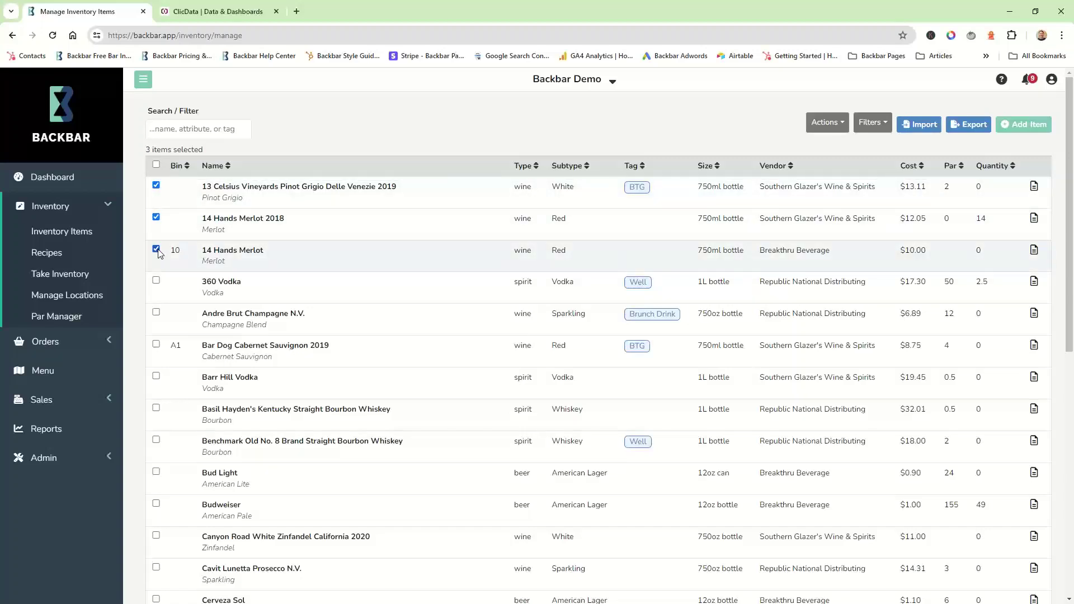
left_click(157, 165)
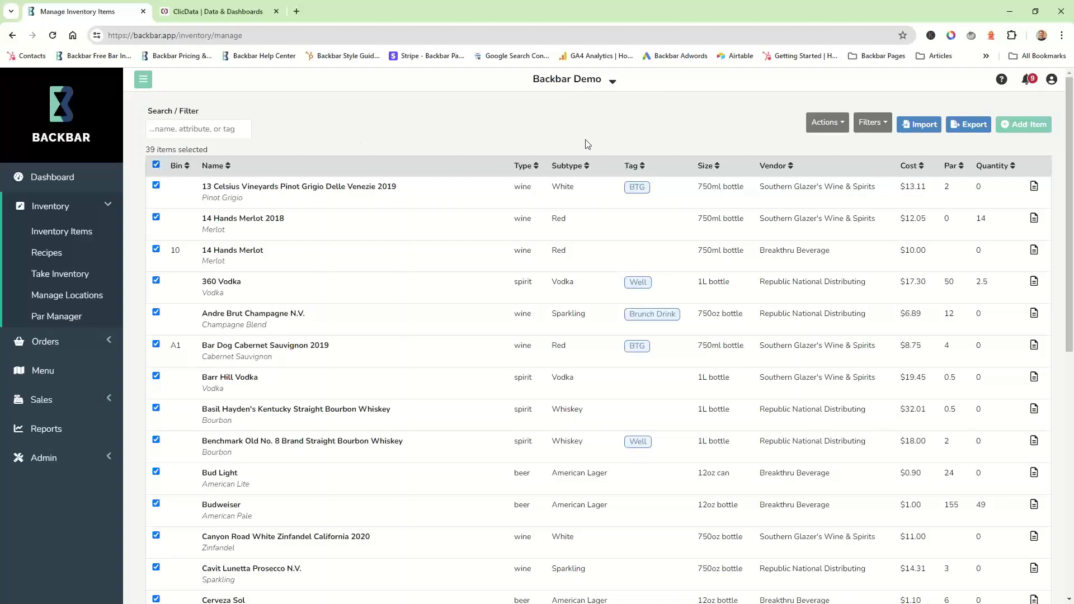
left_click(822, 124)
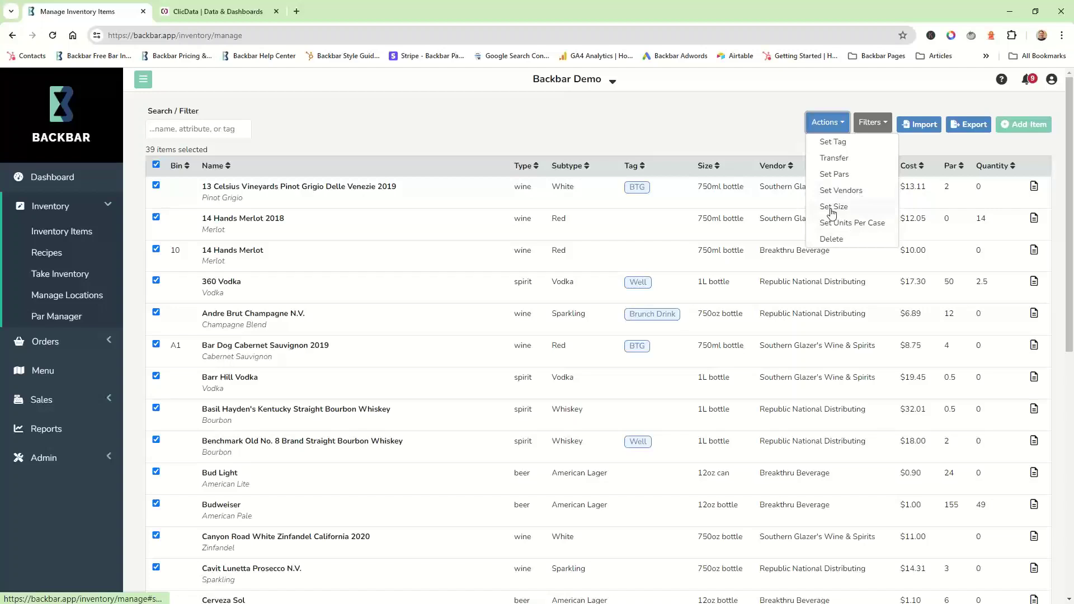
left_click(710, 131)
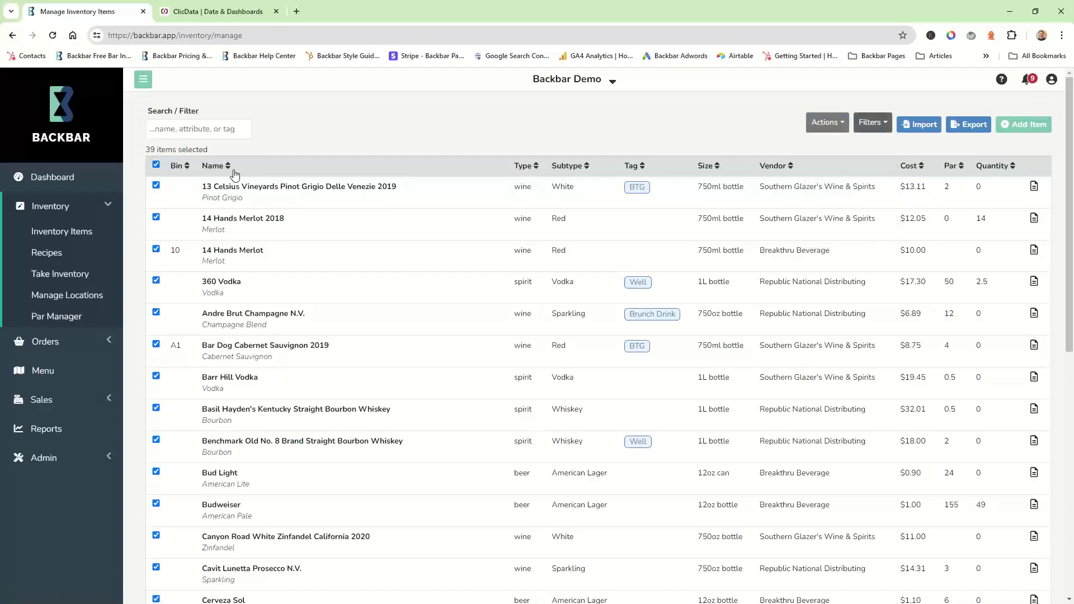
Review the type and subtype filter options for the inventory list and clear the selection of all items.
left_click(862, 123)
mouse_move(889, 170)
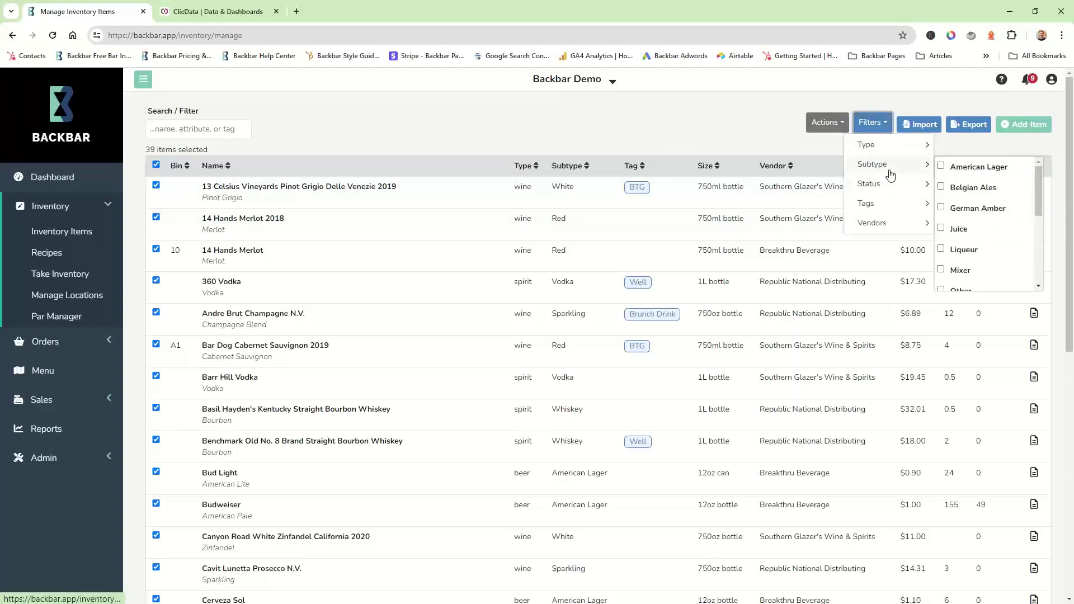
mouse_move(890, 152)
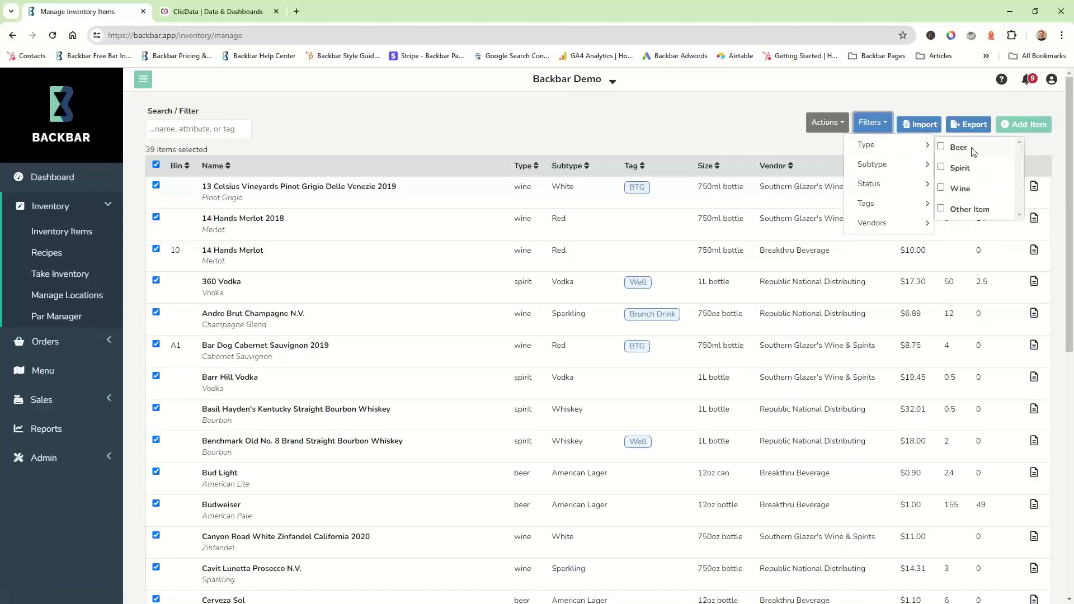
scroll(979, 168, "down", 1)
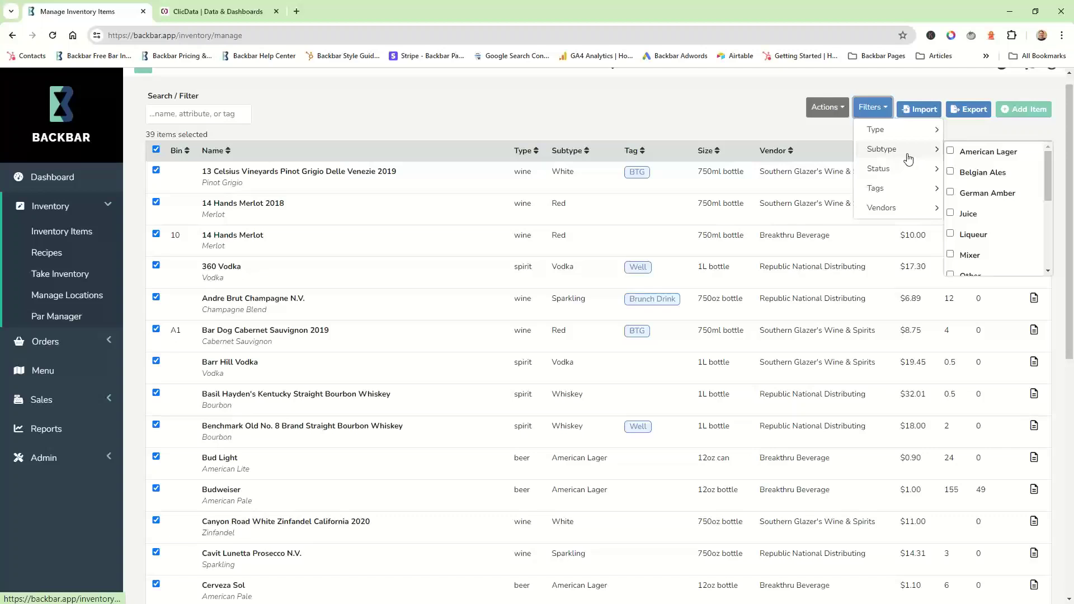
left_click(691, 126)
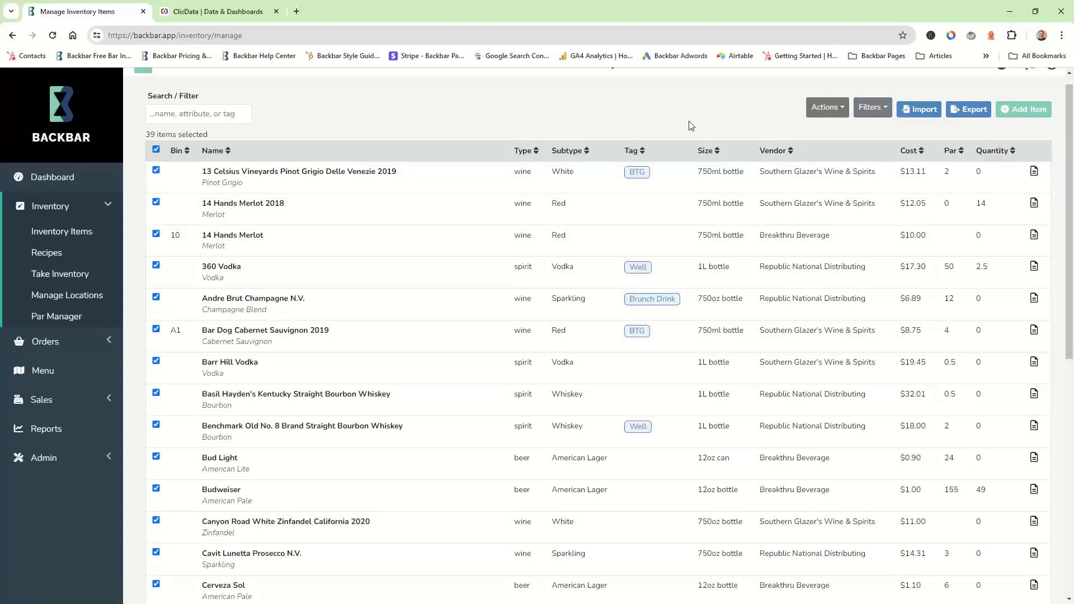
left_click(156, 150)
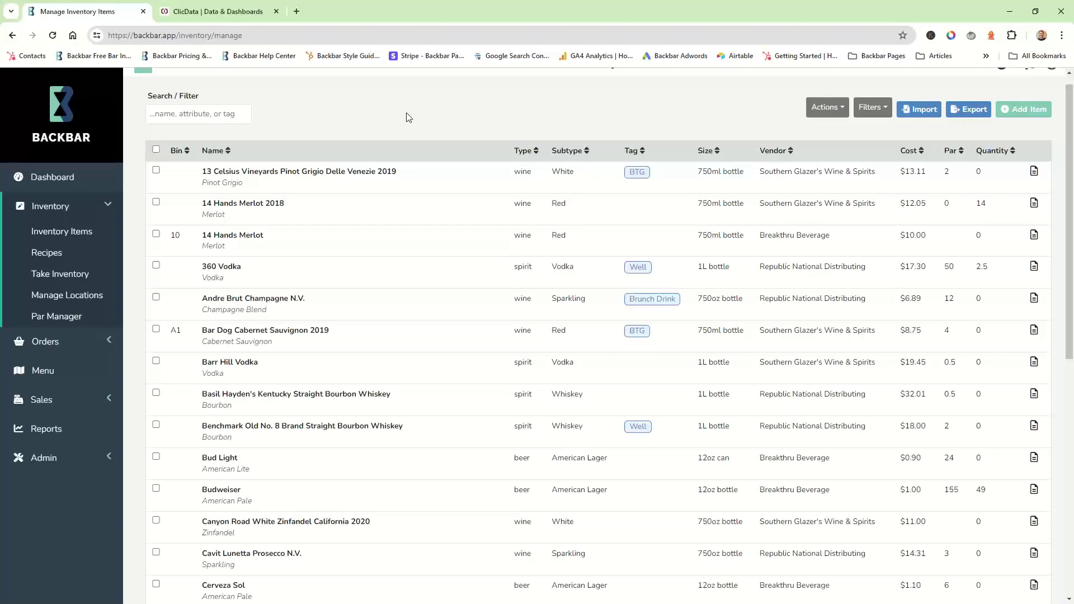
Start adding a new beer item, search the drink database for "Three Floyds" and choose 3 Floyds Zombie Dust.
scroll(409, 117, "up", 1)
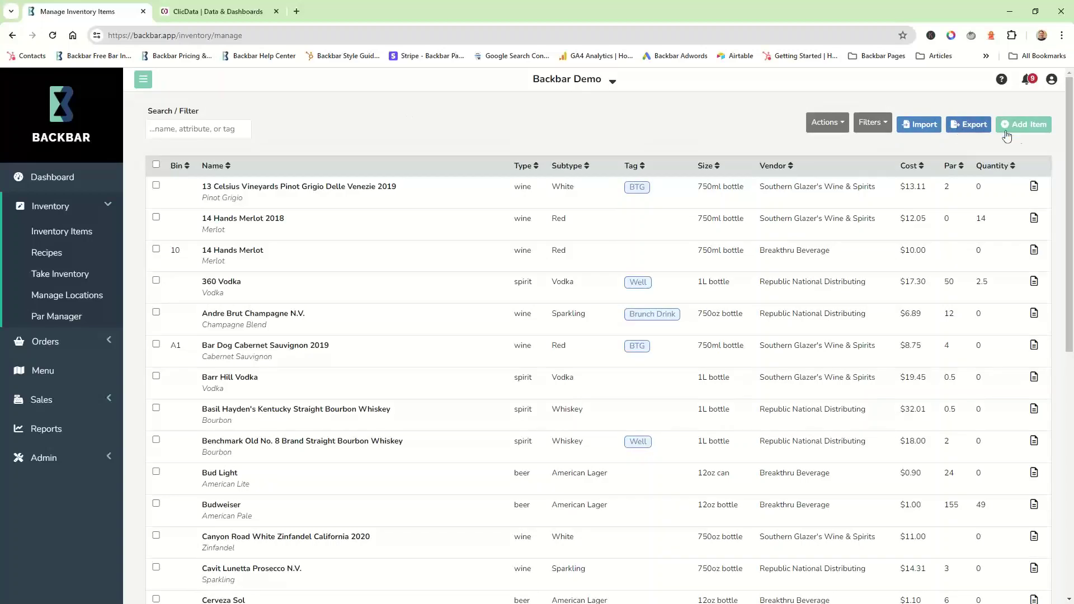
left_click(1024, 130)
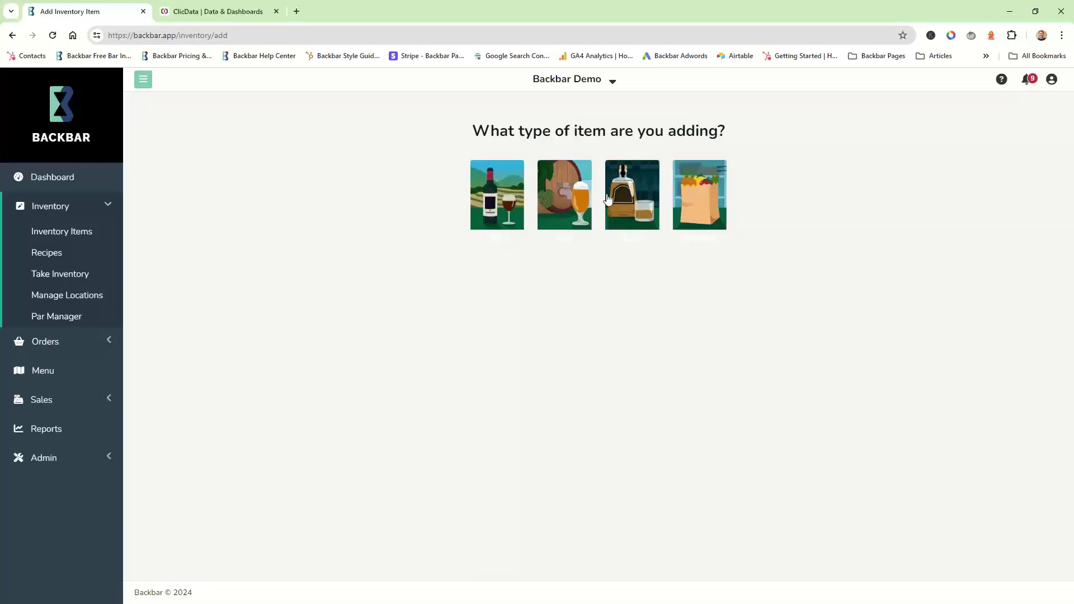
left_click(573, 204)
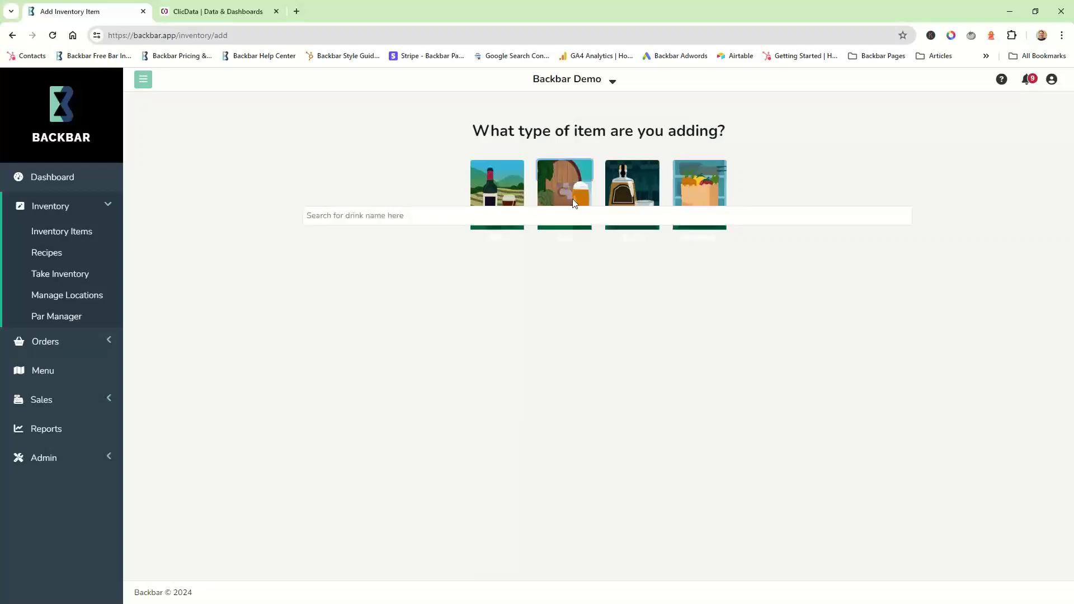
left_click(525, 220)
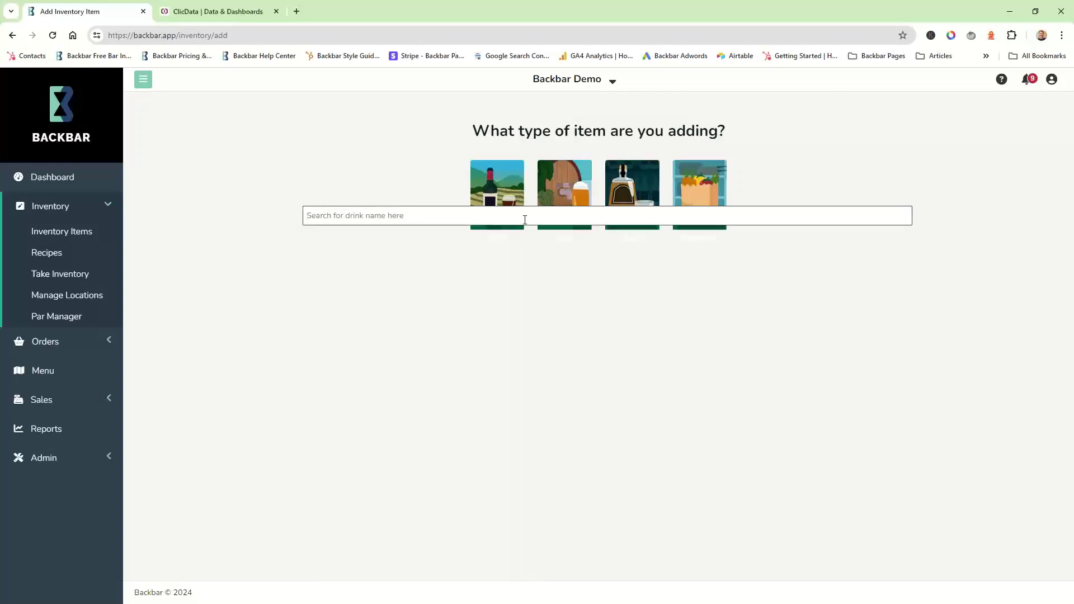
type("Three ")
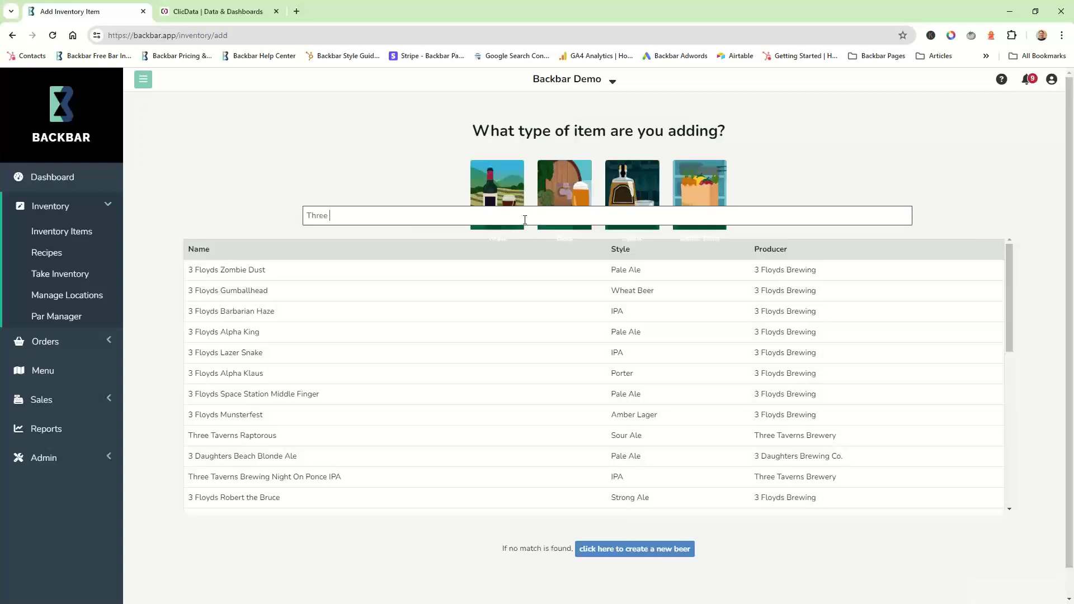
type("Floyds")
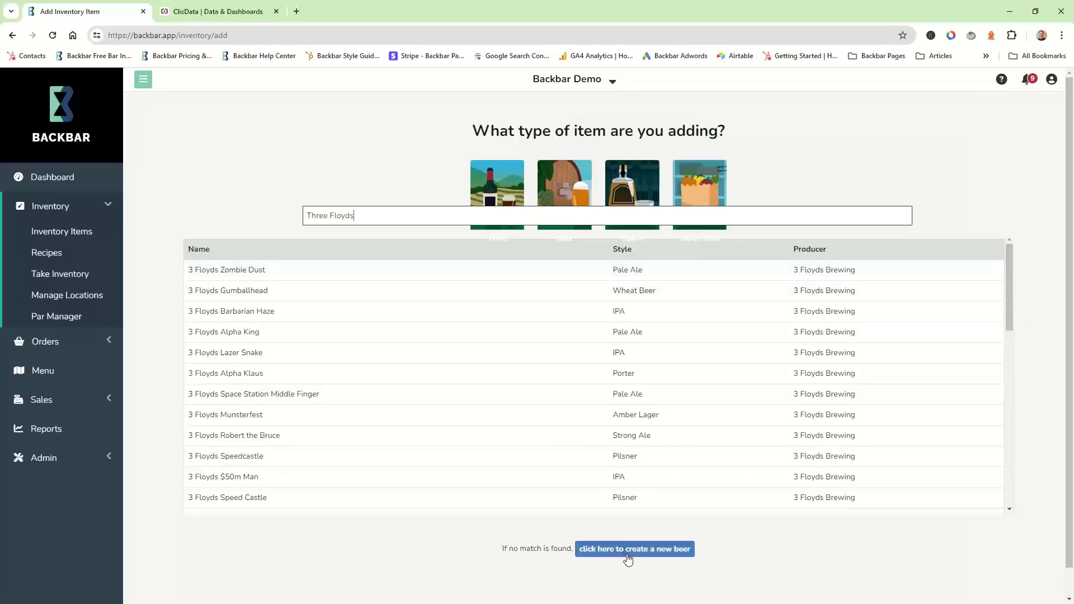
left_click(293, 273)
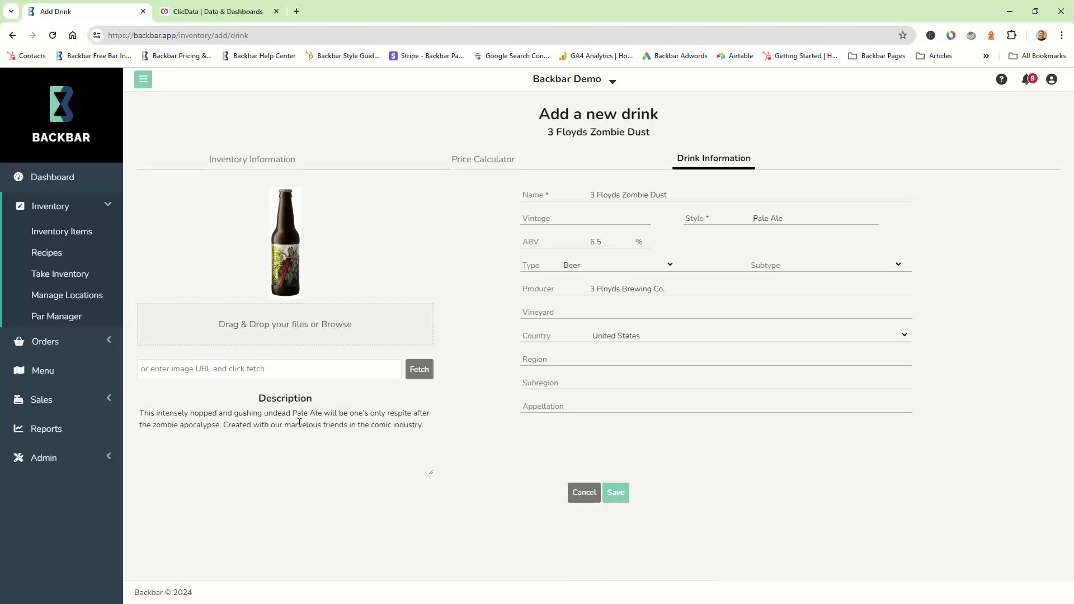
In the drink's inventory information, set the unit cost to 2 and the size to a 12 oz bottle.
left_click(273, 166)
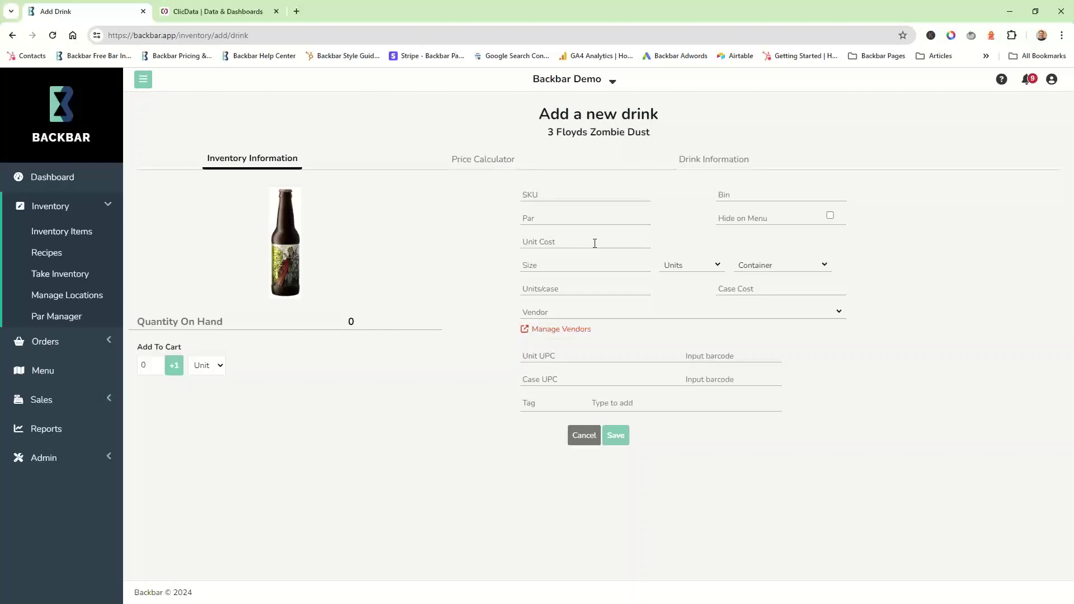
type("2.00")
left_click(608, 266)
type("12")
left_click(697, 263)
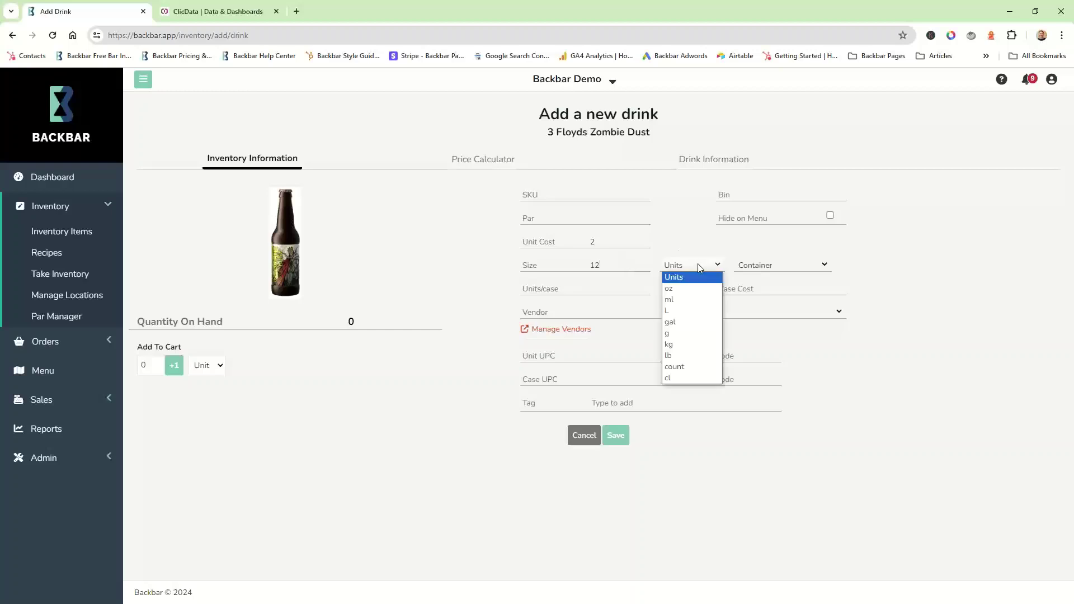
left_click(697, 296)
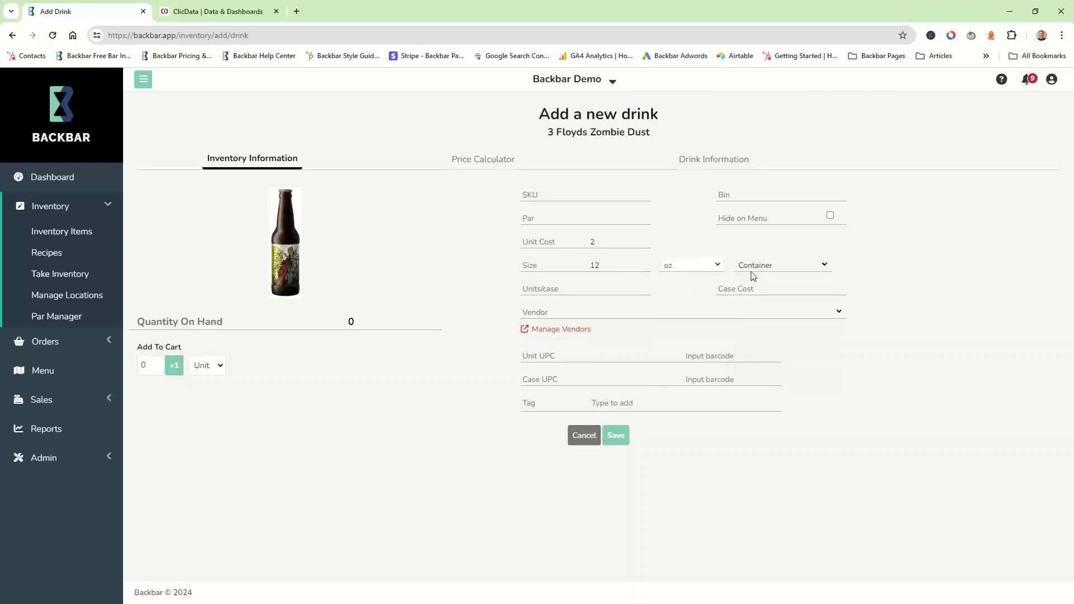
left_click(766, 263)
left_click(770, 294)
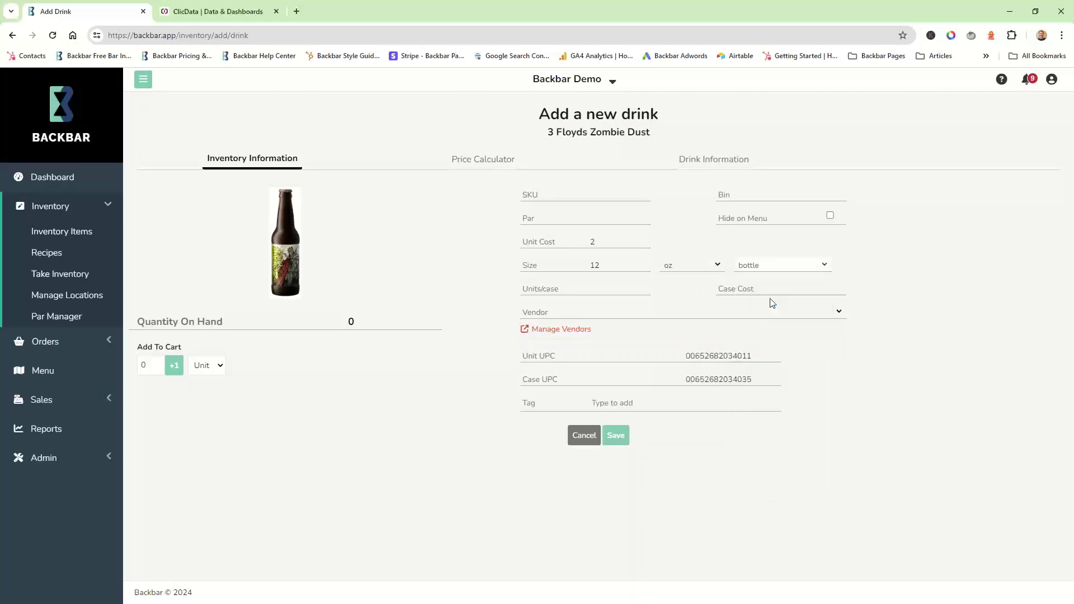
Set the new beer to 24 units per case and assign Breakthru Beverage as its vendor.
left_click(592, 290)
type("24")
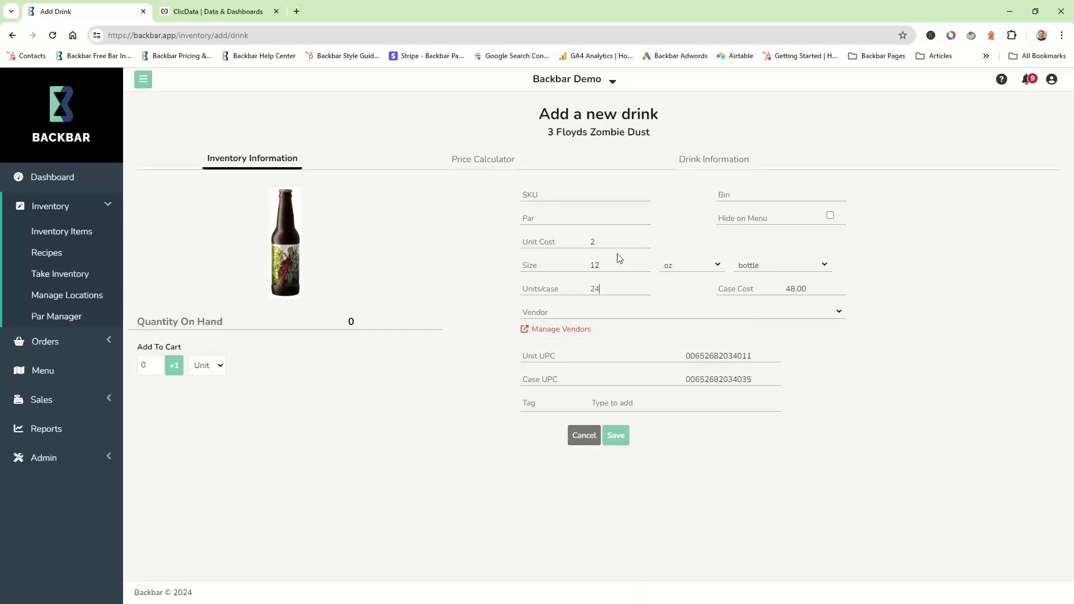
left_click(631, 311)
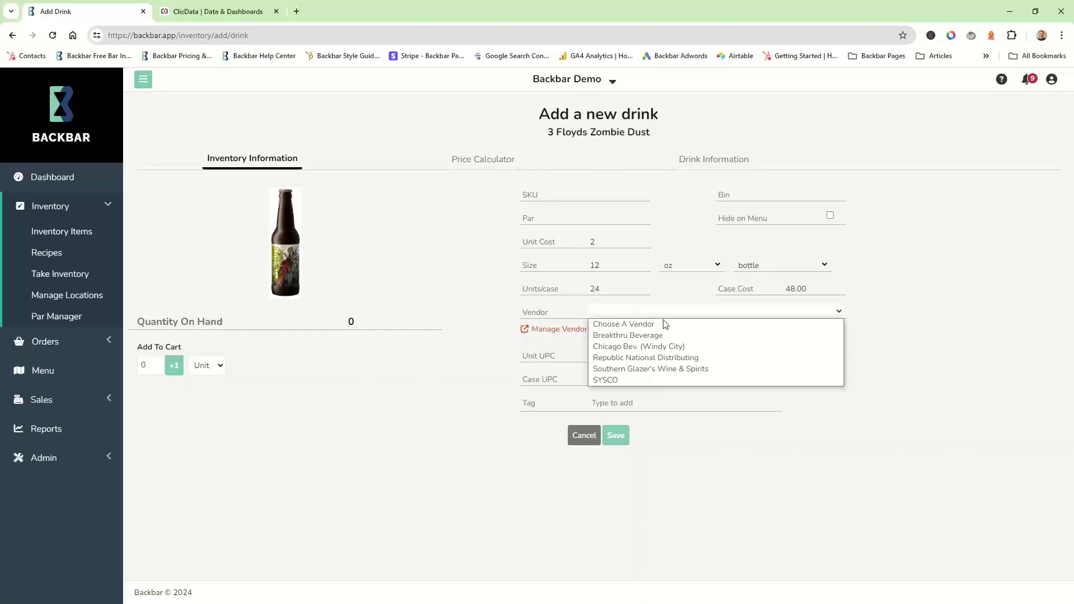
left_click(669, 336)
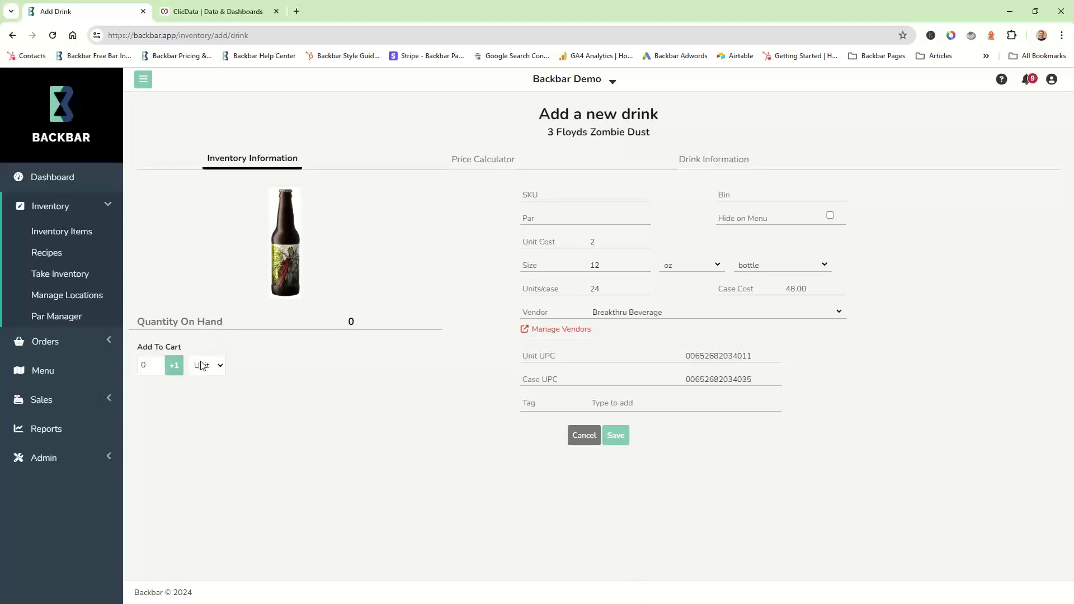
Set the beer's quantity on hand to 24 and save the new inventory item.
right_click(361, 326)
left_click(362, 323)
key("BackSpace")
type("24")
left_click(622, 439)
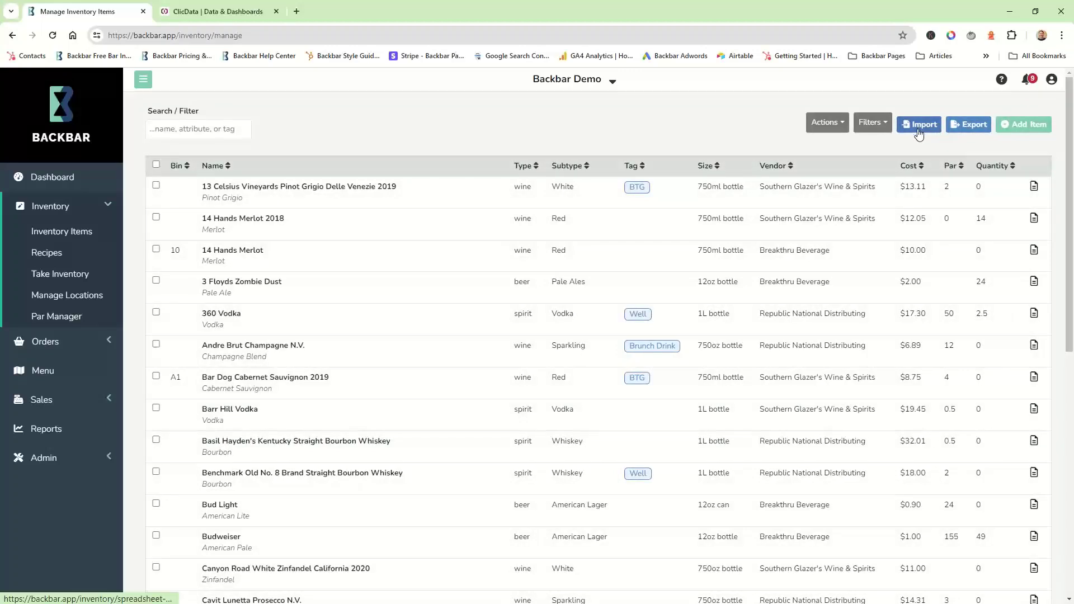
Open the spreadsheet import wizard at its column mapping stage and check which spreadsheet columns can be assigned to Name.
left_click(919, 128)
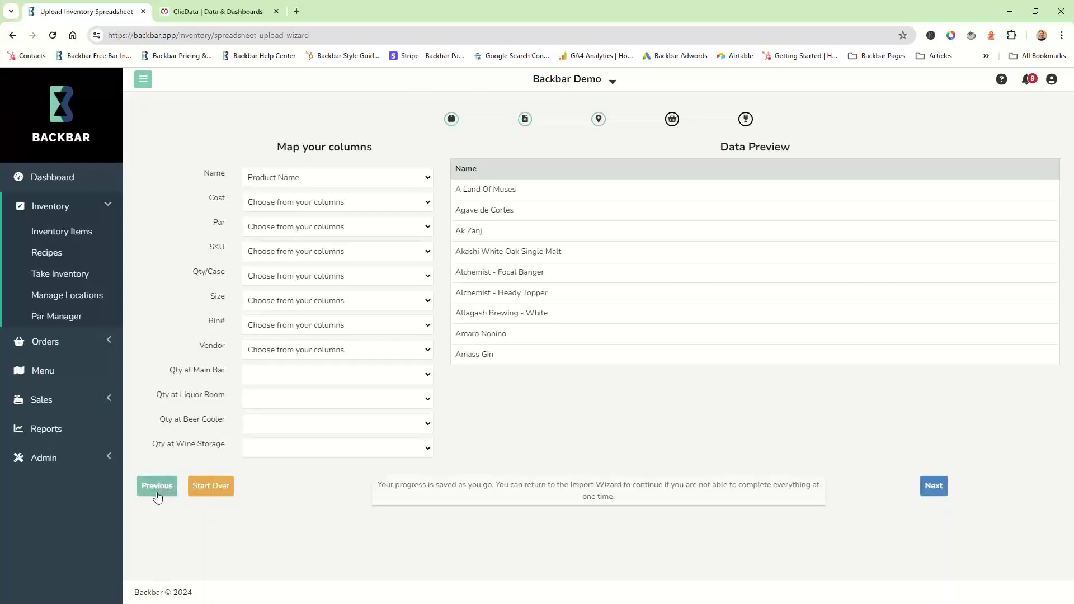
left_click(100, 235)
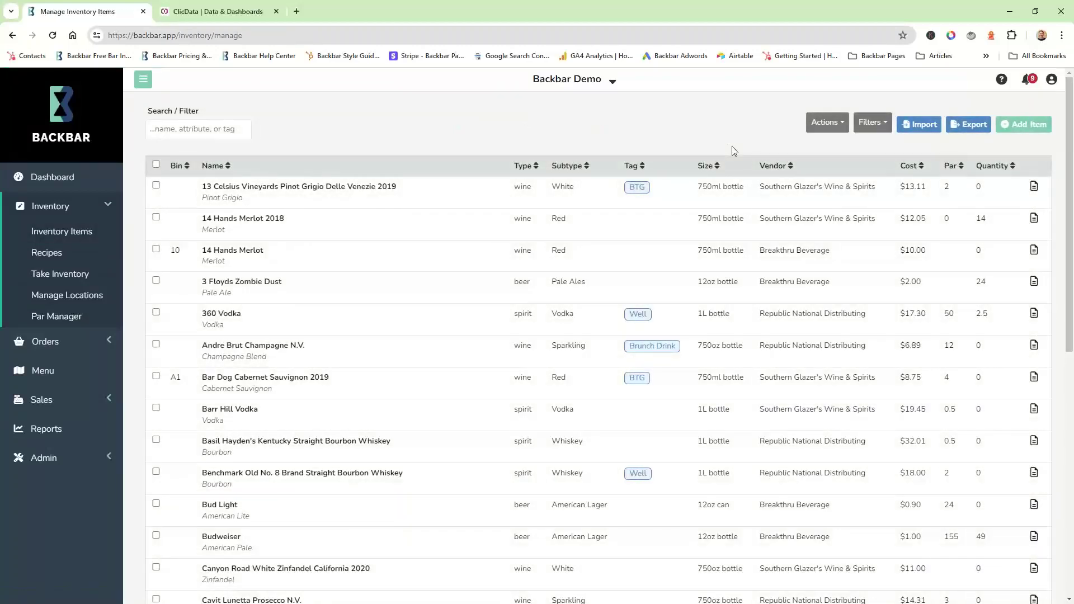
left_click(919, 125)
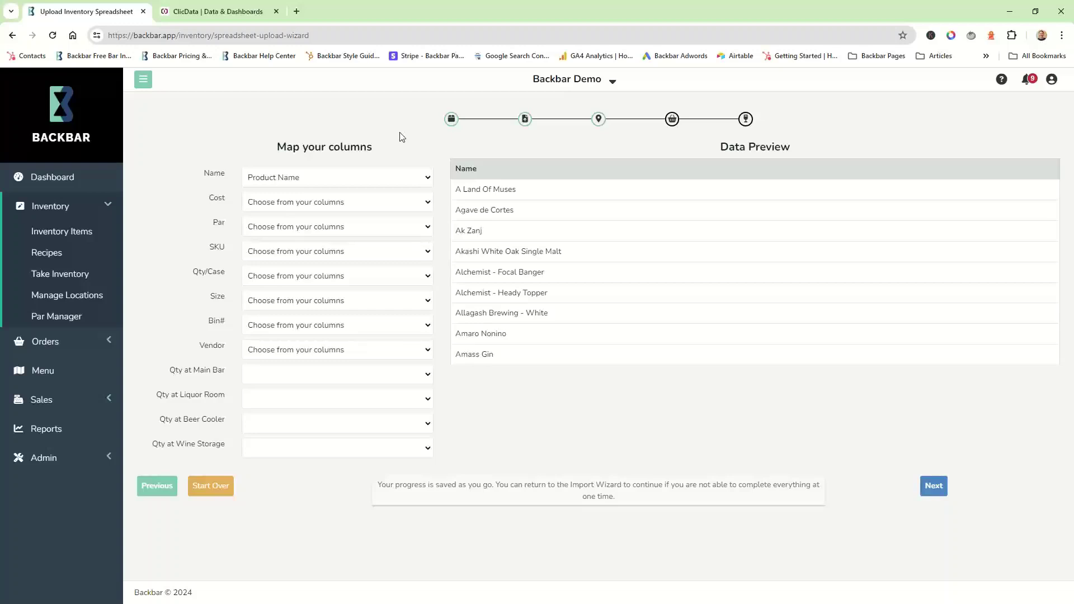
left_click(399, 178)
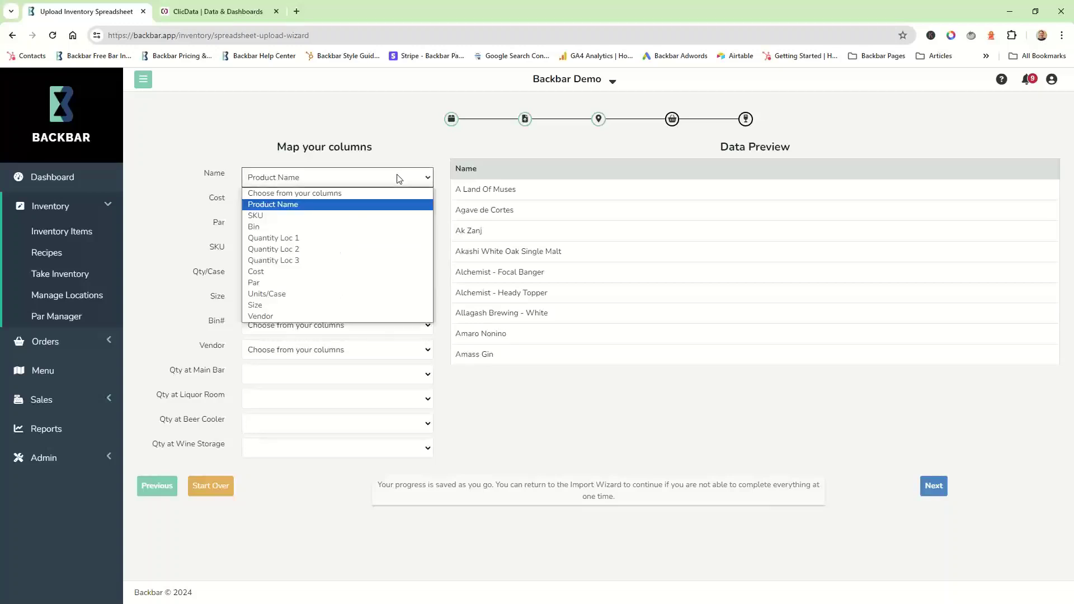
left_click(397, 147)
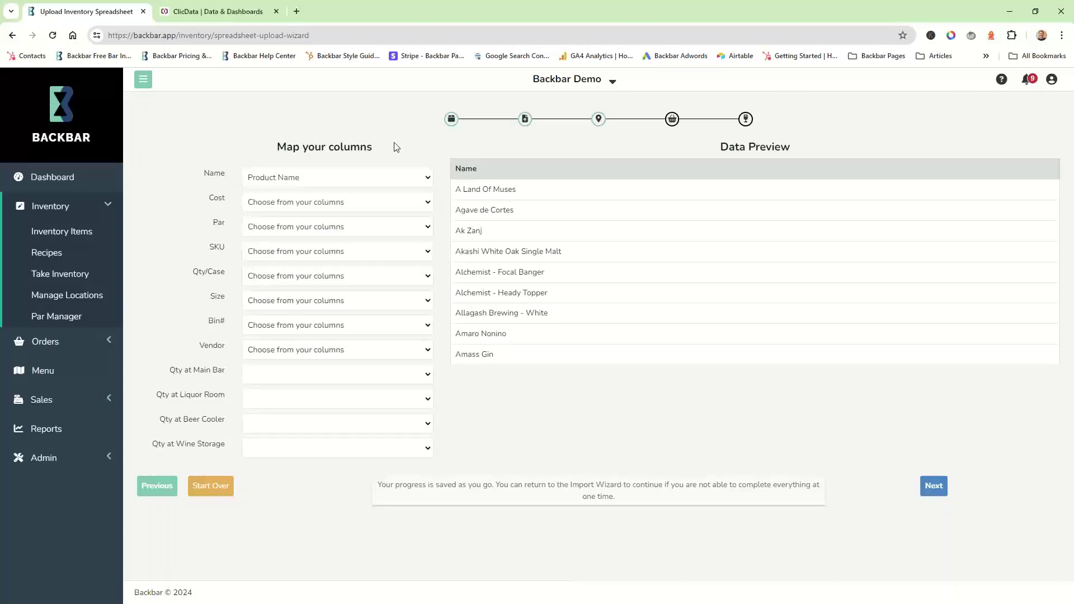
Map the Cost, Par and SKU fields to the spreadsheet columns with the same names.
left_click(300, 203)
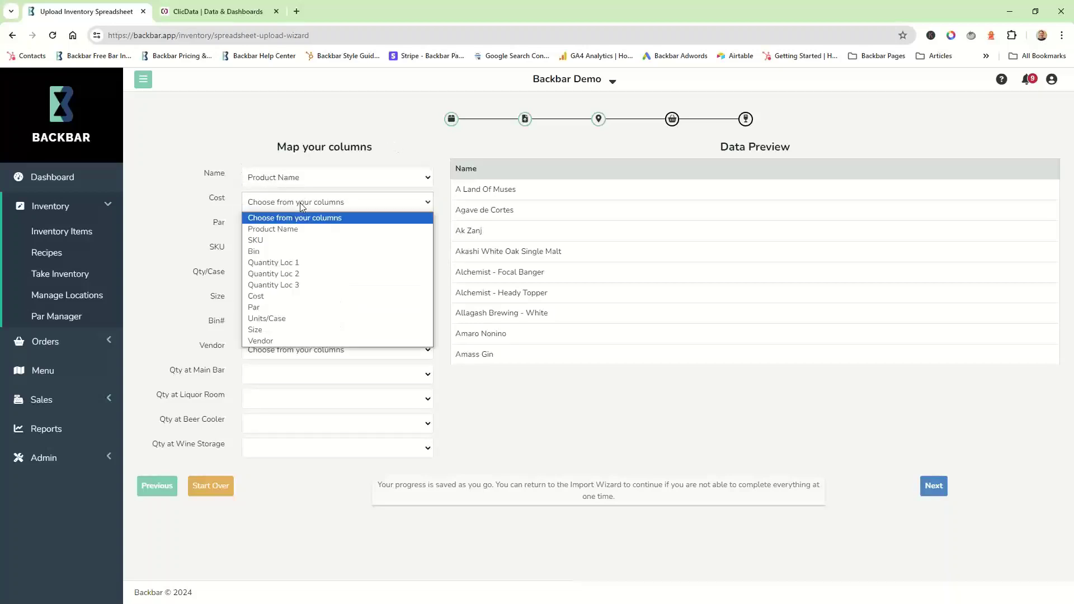
left_click(314, 296)
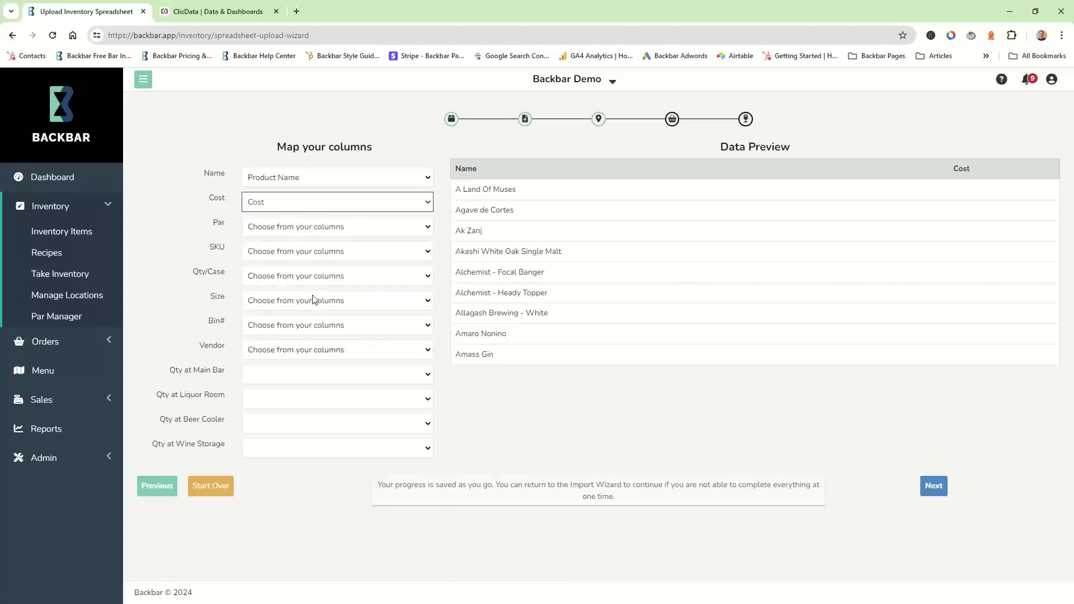
left_click(351, 229)
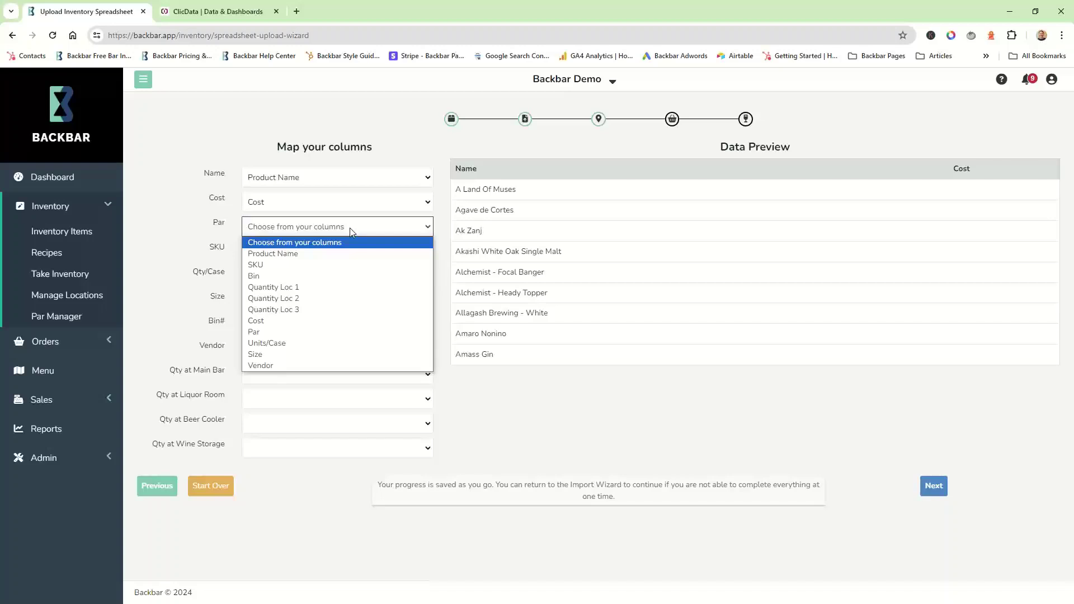
left_click(334, 332)
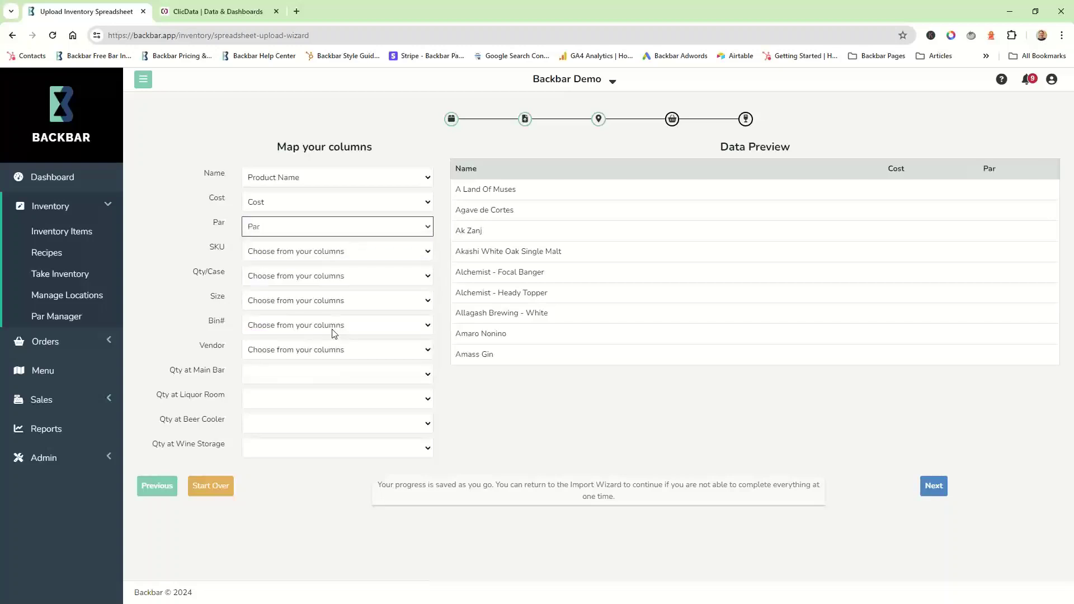
left_click(344, 253)
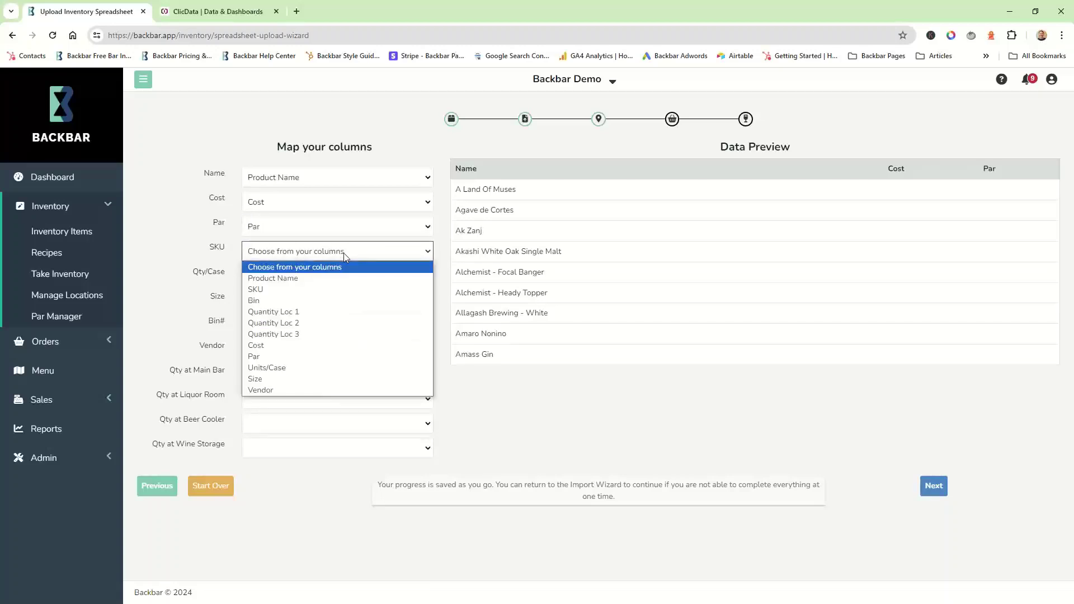
left_click(342, 290)
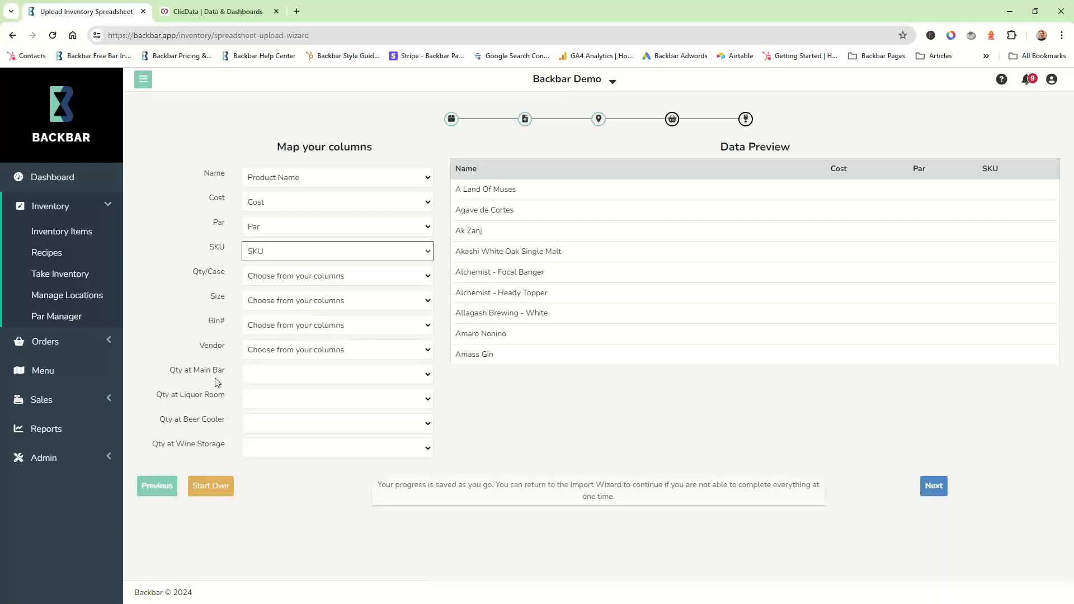
Map the Main Bar quantity to Quantity Loc 1 and the Liquor Room quantity to Quantity Loc 2, and continue to product name matching.
left_click(270, 374)
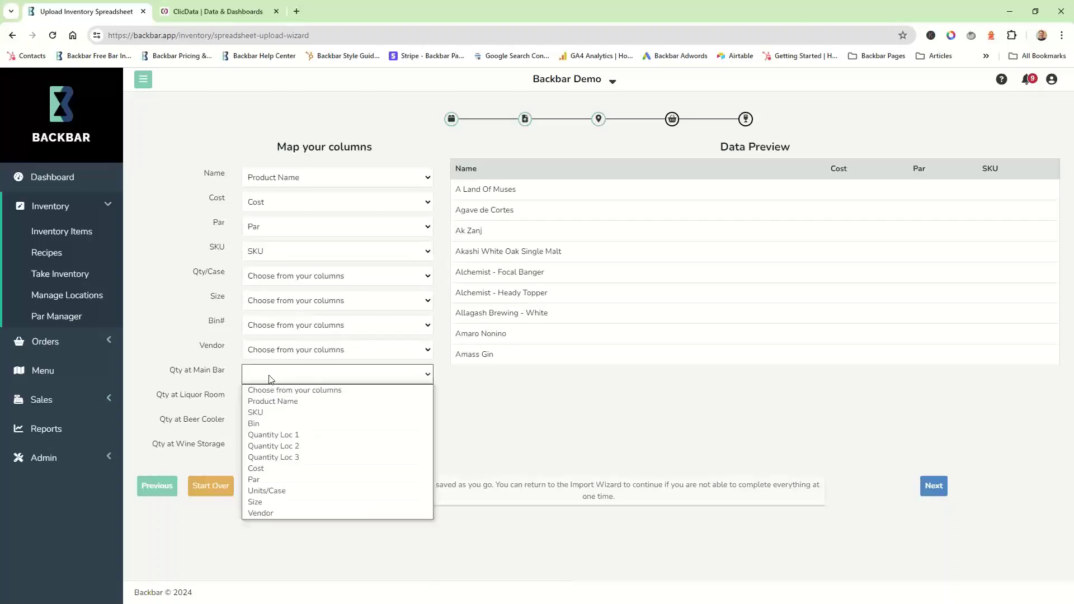
left_click(286, 431)
left_click(296, 399)
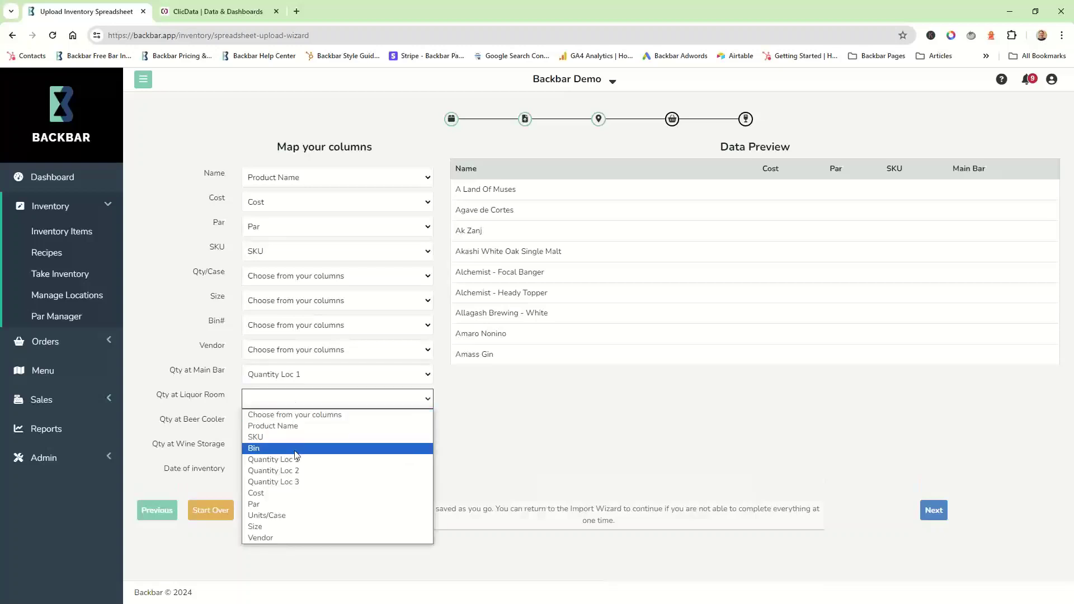
left_click(294, 471)
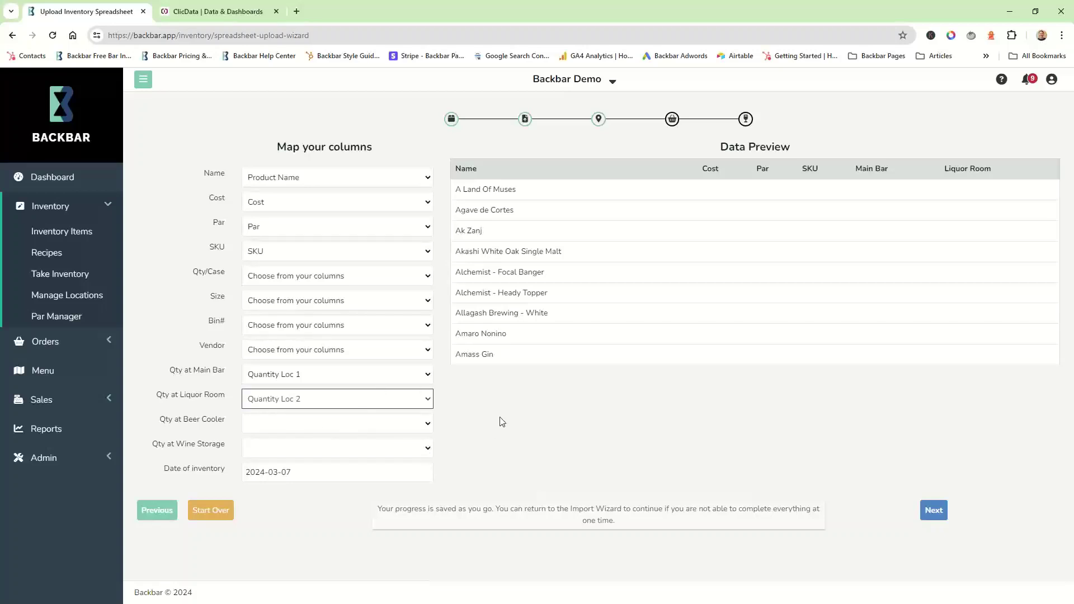
left_click(933, 509)
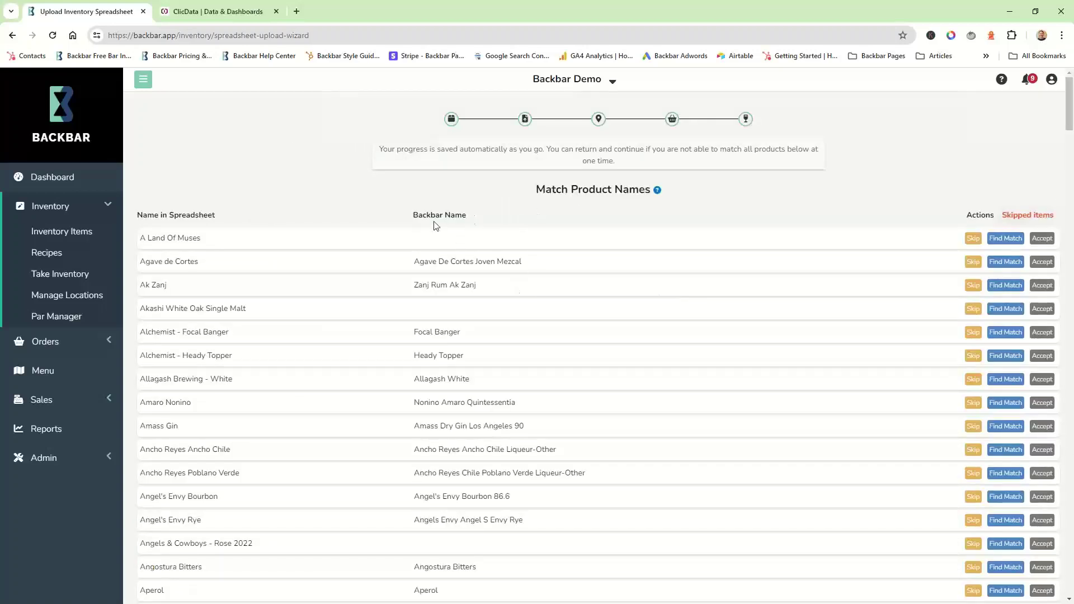
Accept the suggested match for Agave de Cortes, and look for a match for A Land Of Muses and start adding it as a new item.
scroll(369, 201, "down", 1)
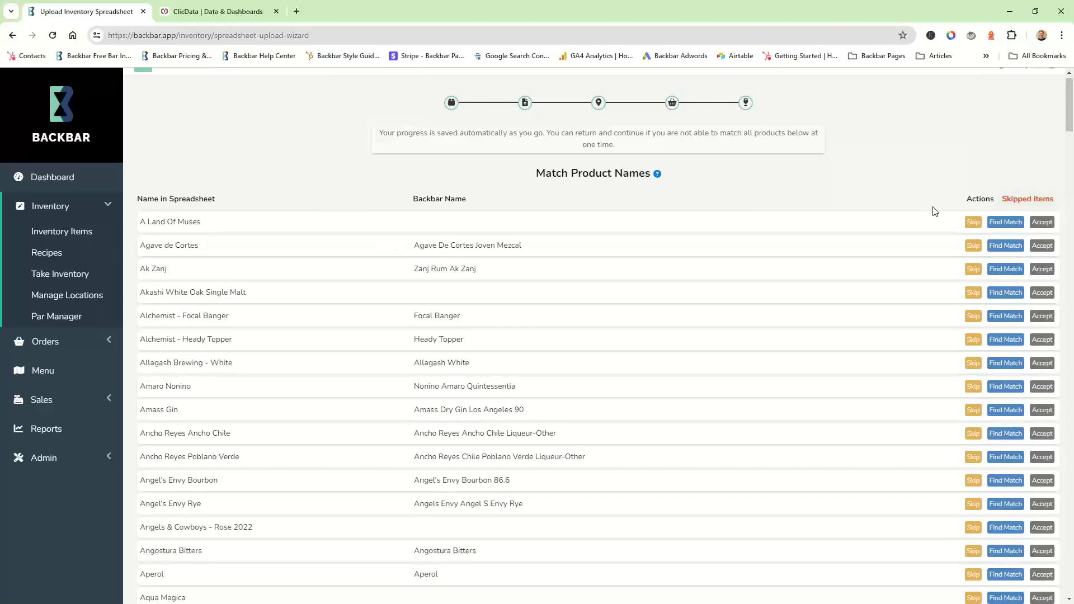
left_click(1044, 246)
left_click(1003, 226)
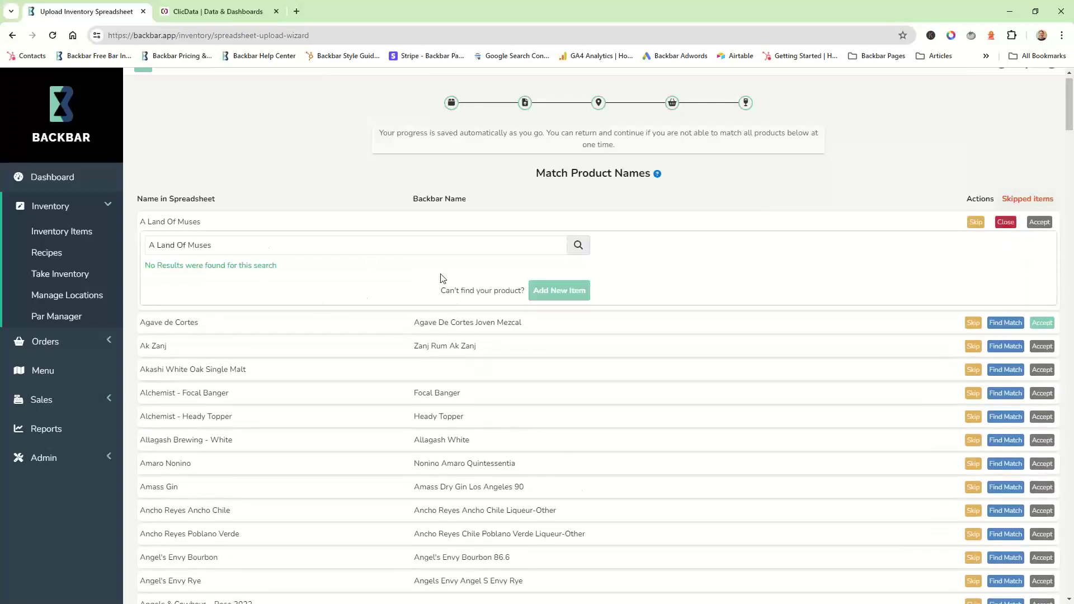
left_click(558, 290)
left_click(693, 273)
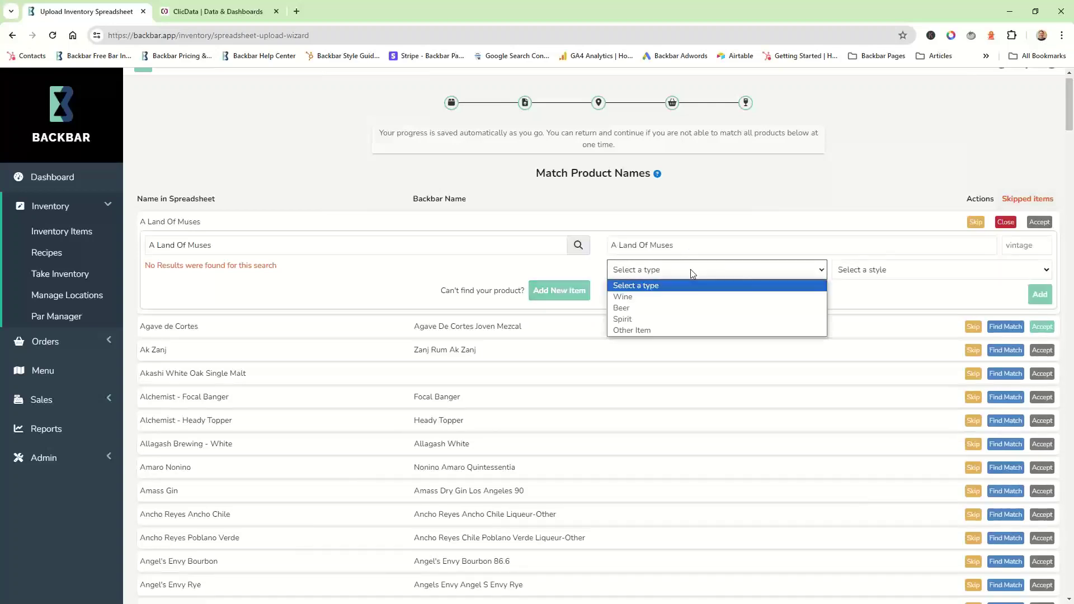
left_click(687, 308)
left_click(885, 270)
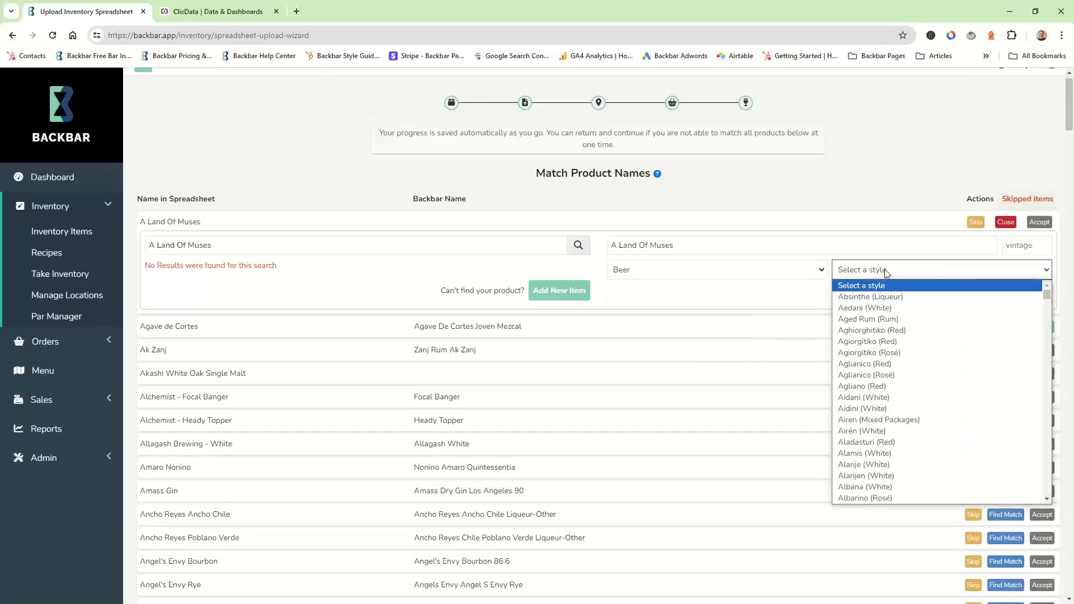
left_click(884, 270)
left_click(885, 269)
Set the type of A Land Of Muses to Spirit and its style to Aged Rum (Rum), and add it as a new item.
left_click(793, 267)
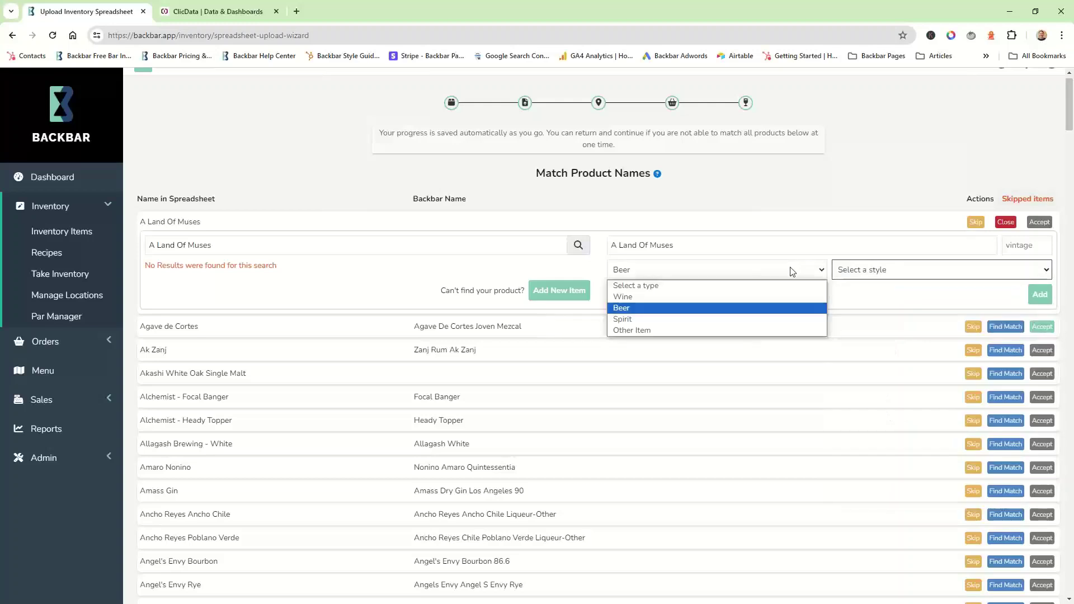
left_click(774, 319)
left_click(865, 271)
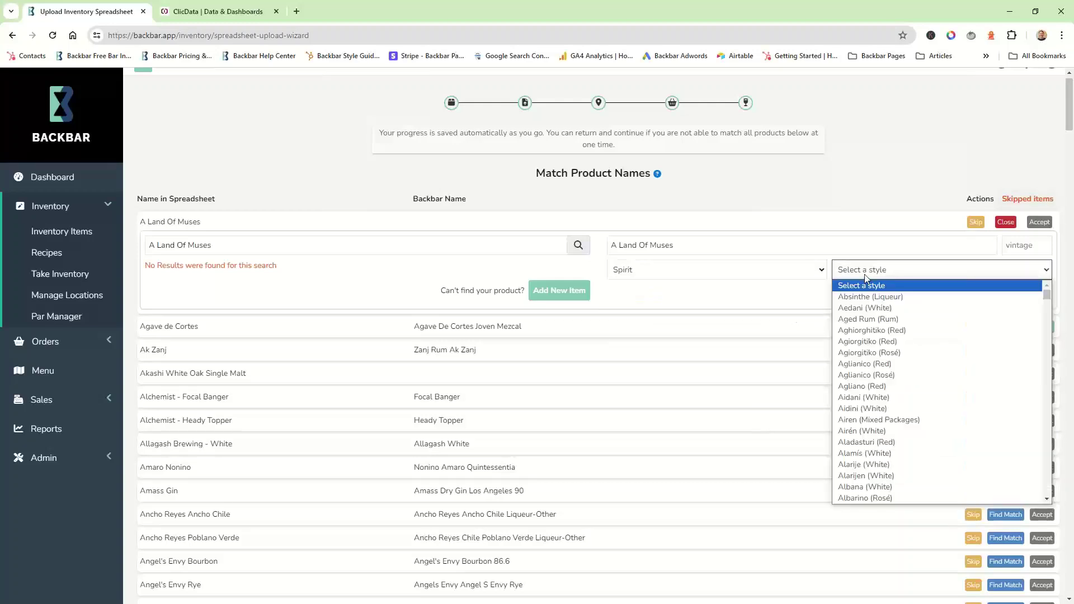
left_click(868, 319)
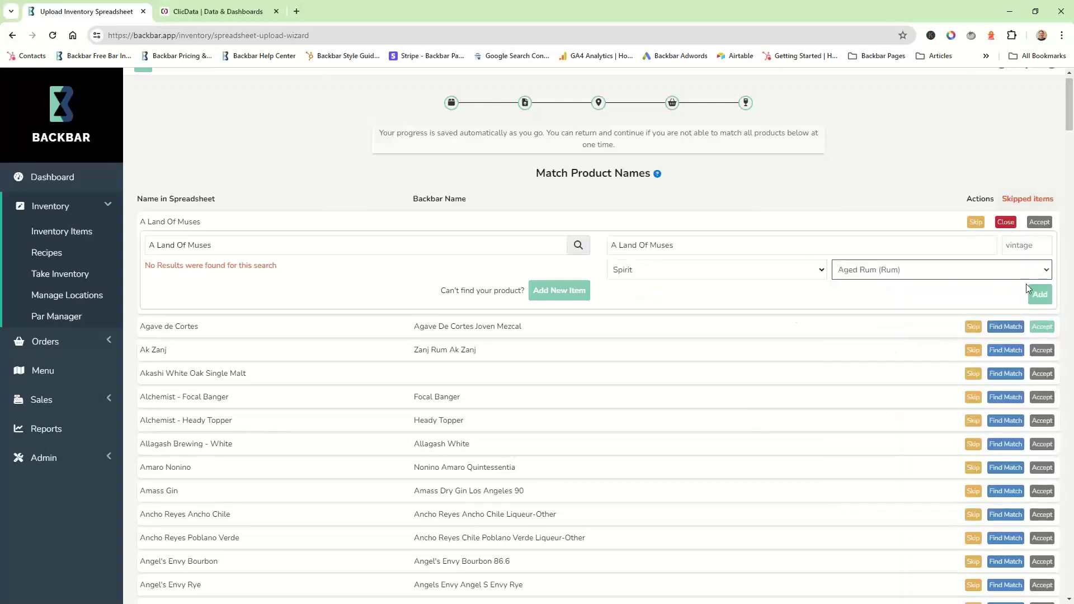
left_click(1041, 299)
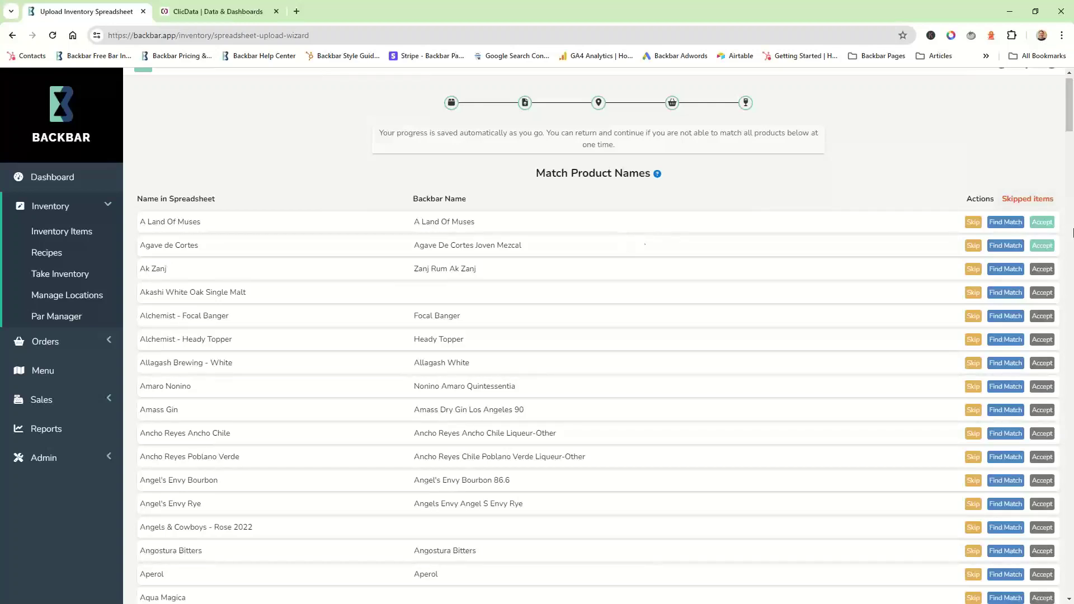
Skip Akashi White Oak Single Malt and restore it from the skipped items.
left_click(973, 294)
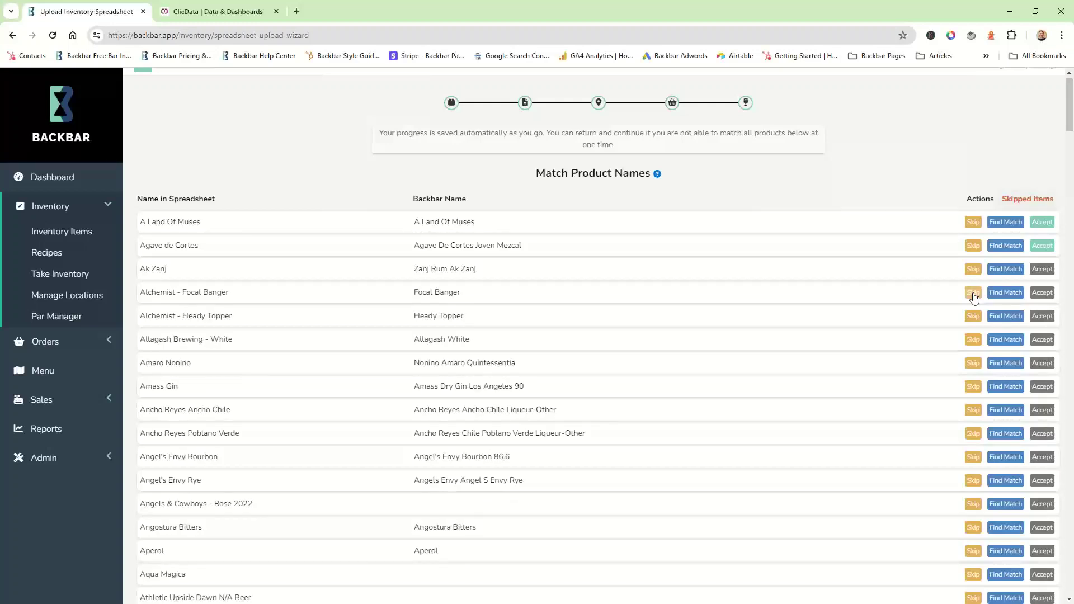
left_click(1022, 200)
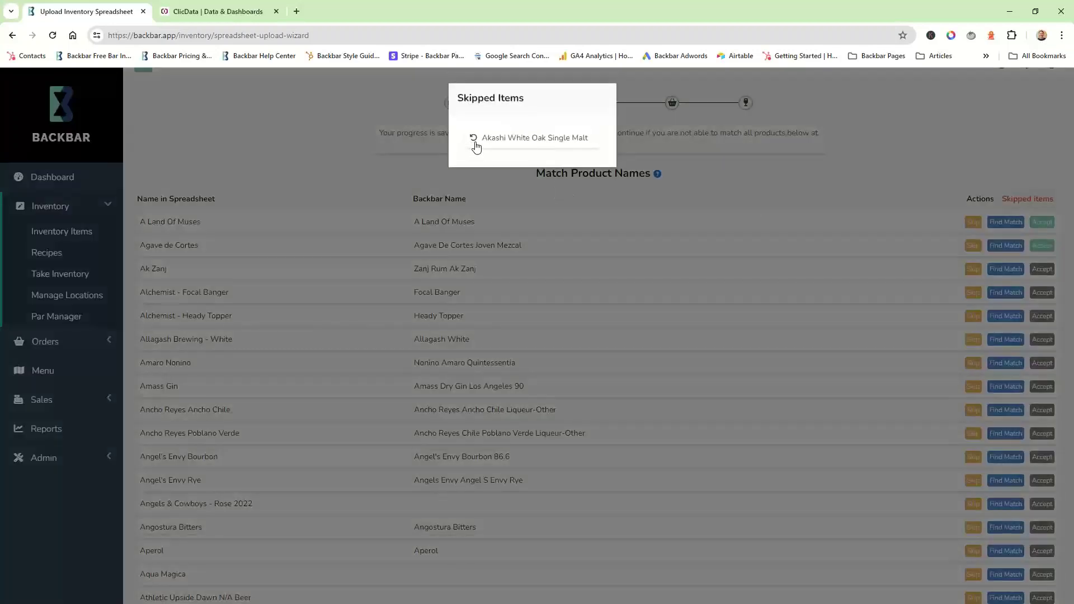
left_click(474, 146)
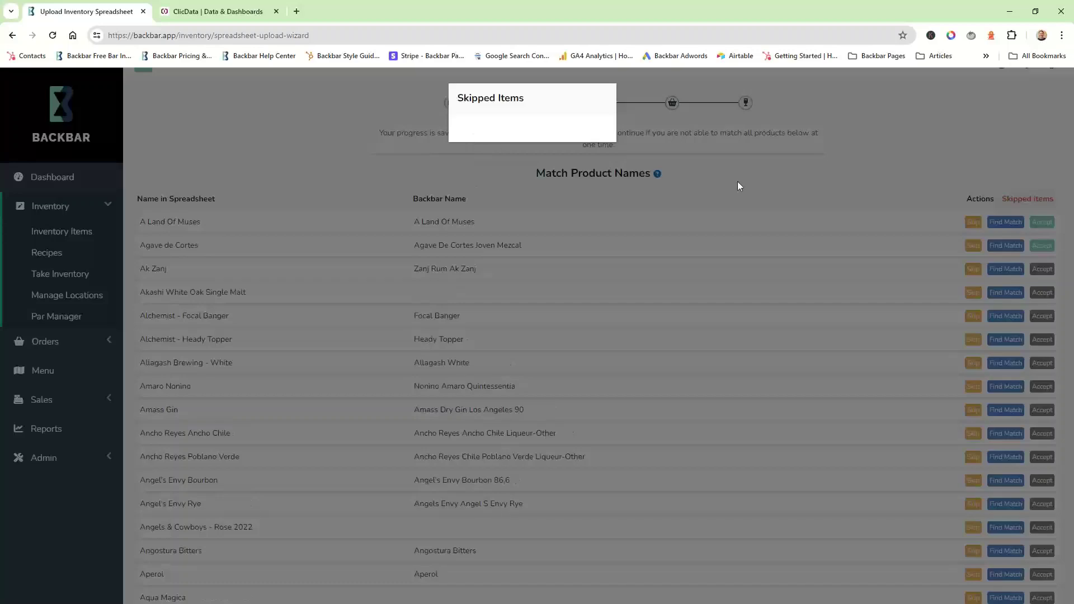
left_click(762, 185)
Review the suggested Backbar product matches through to the end of the imported list.
scroll(764, 188, "down", 20)
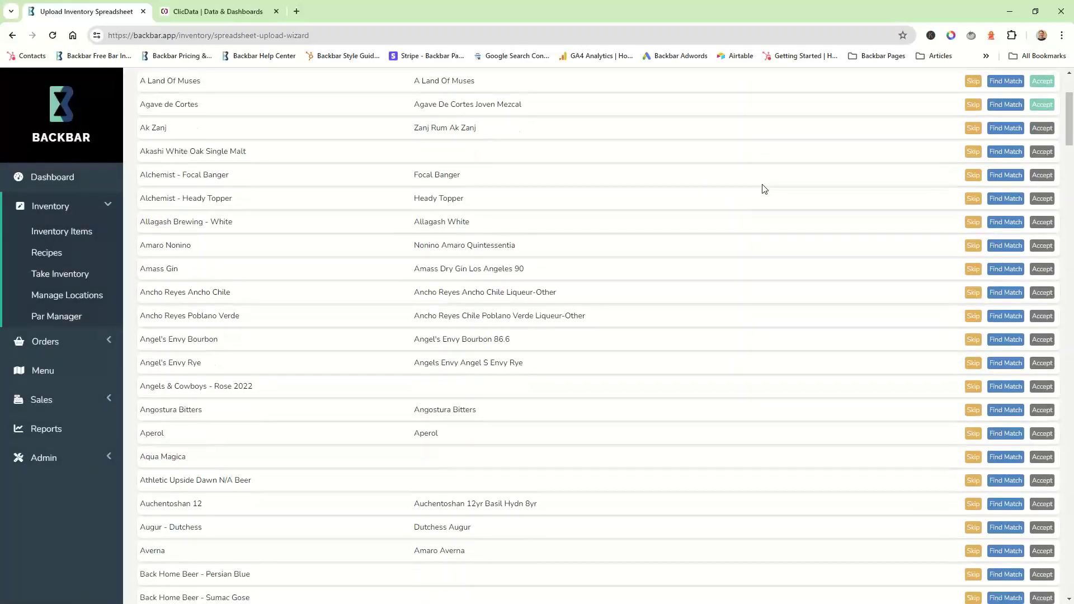
scroll(763, 189, "down", 20)
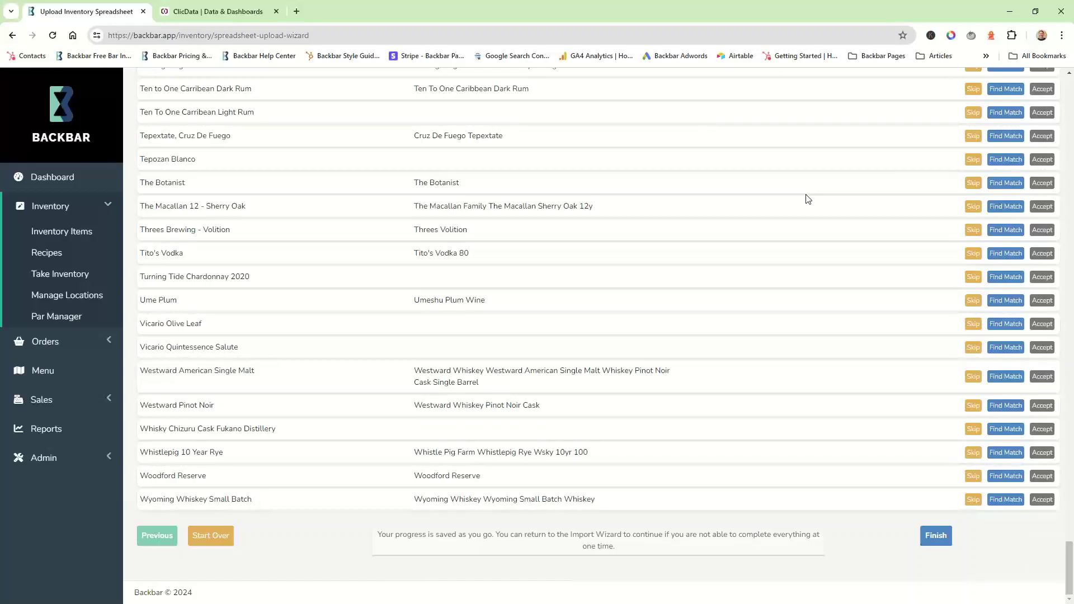
scroll(808, 199, "up", 20)
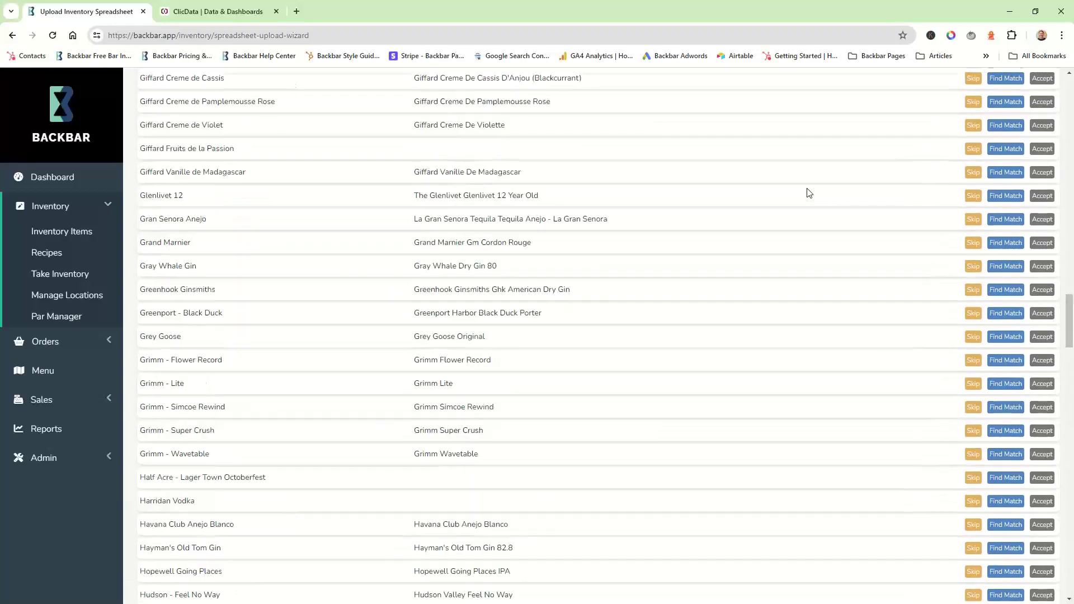
scroll(808, 193, "up", 7)
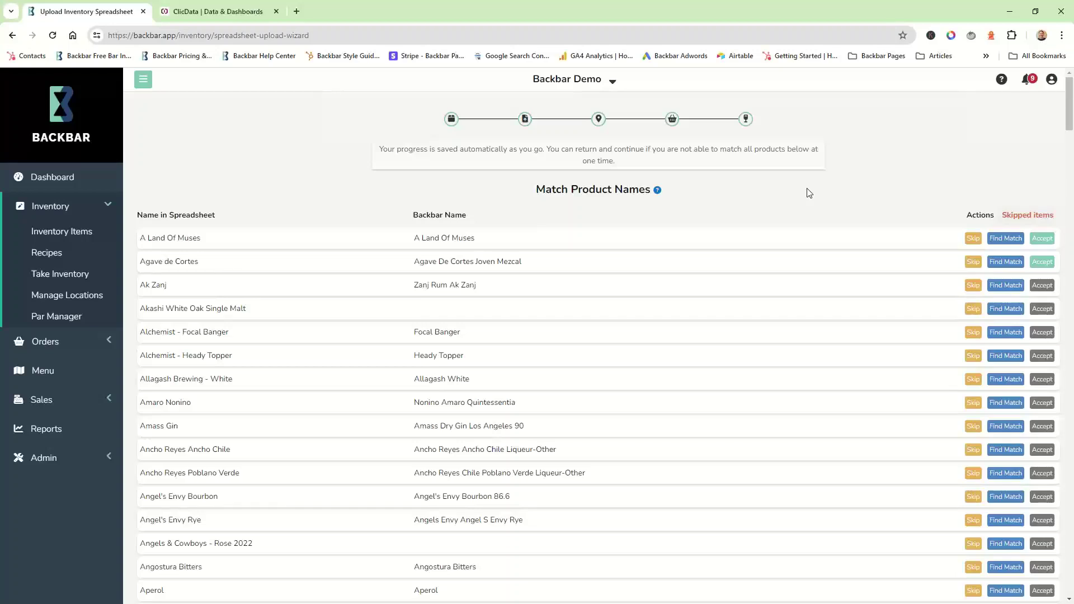
Start a new inventory count session and open the Main Bar location for counting.
left_click(79, 235)
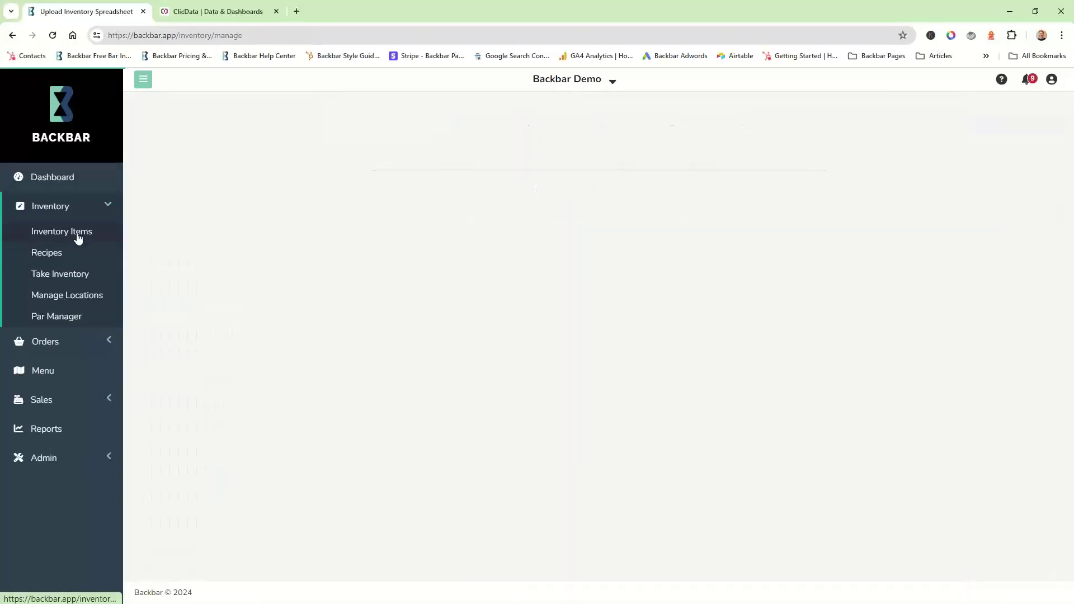
left_click(73, 278)
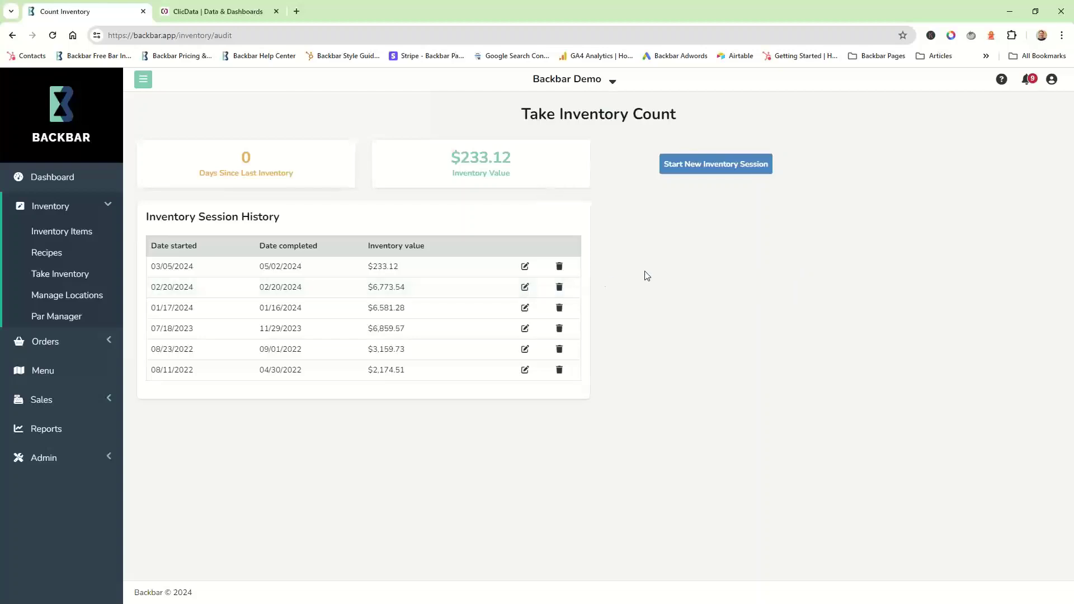
left_click(692, 173)
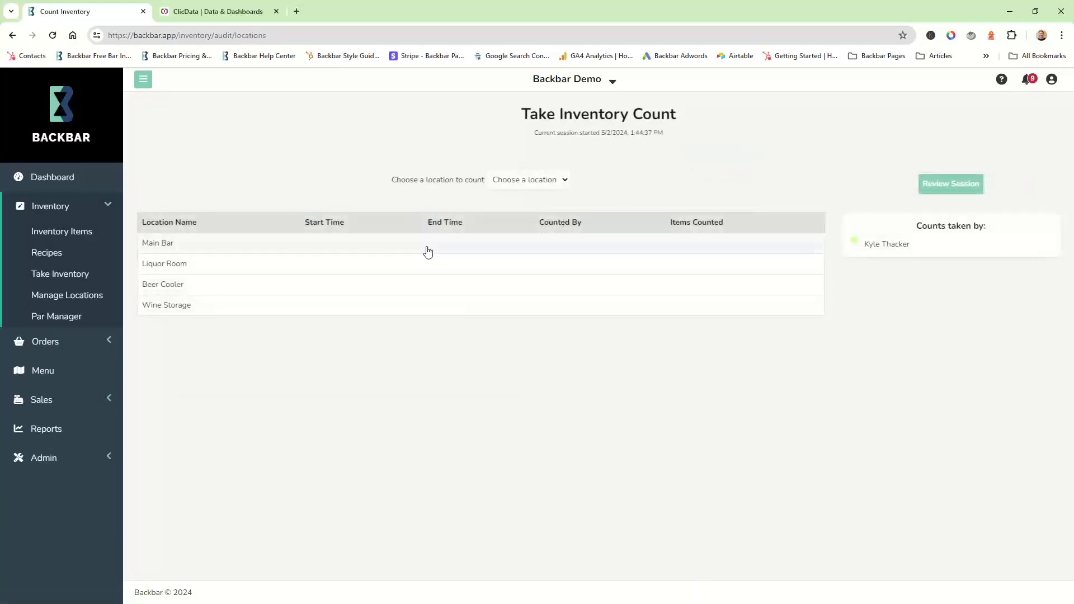
left_click(519, 252)
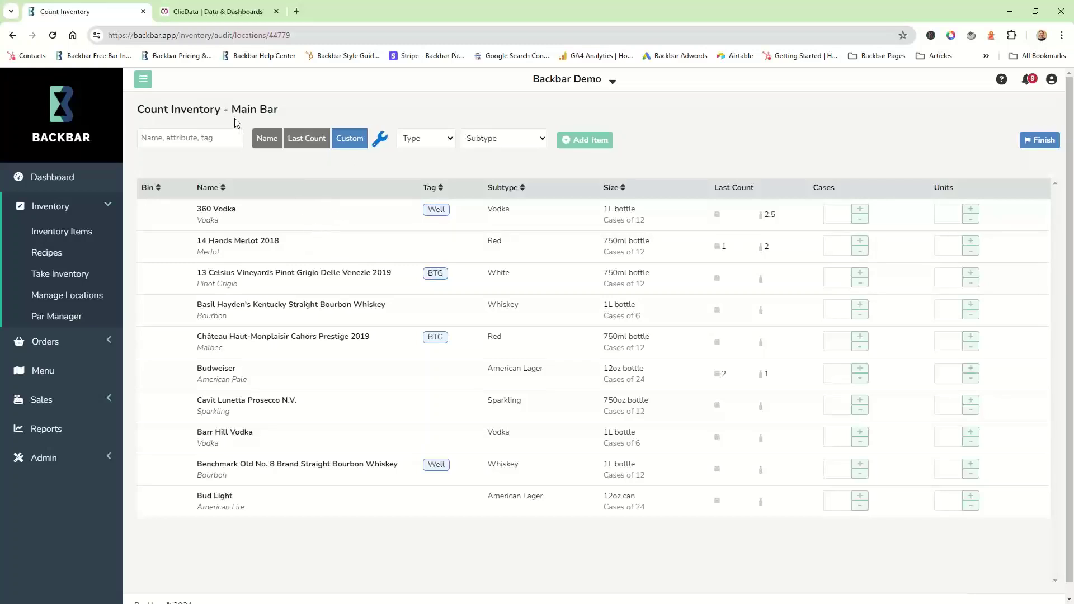
left_click_drag(231, 109, 283, 111)
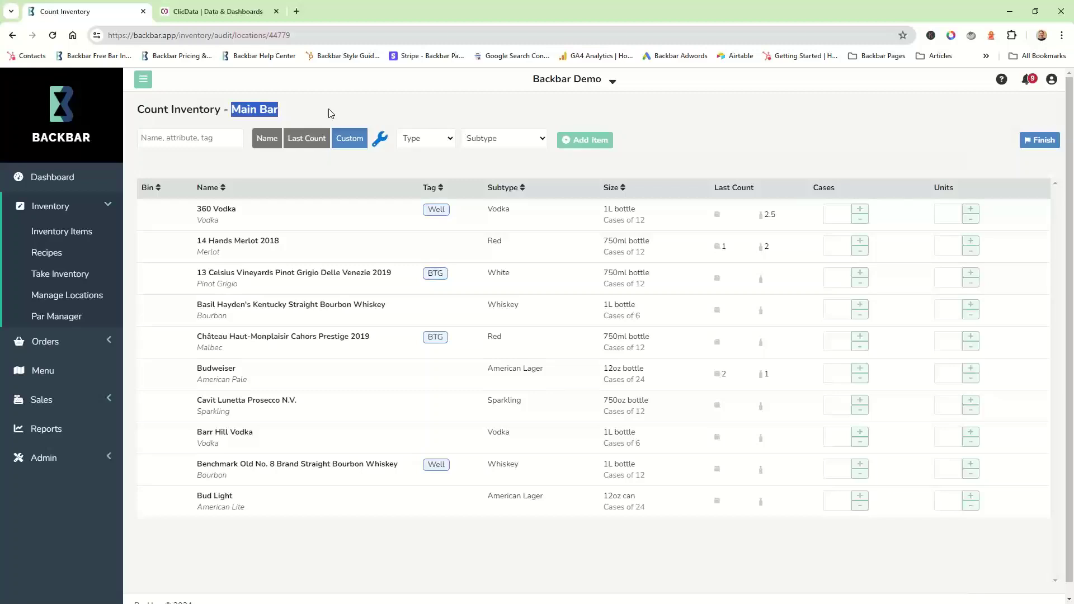
Add Ghost Train Gulf Coast IPA, Good People IPA, High Noon Mango and High Noon Passion Fruit to the Main Bar's custom location order.
left_click(381, 141)
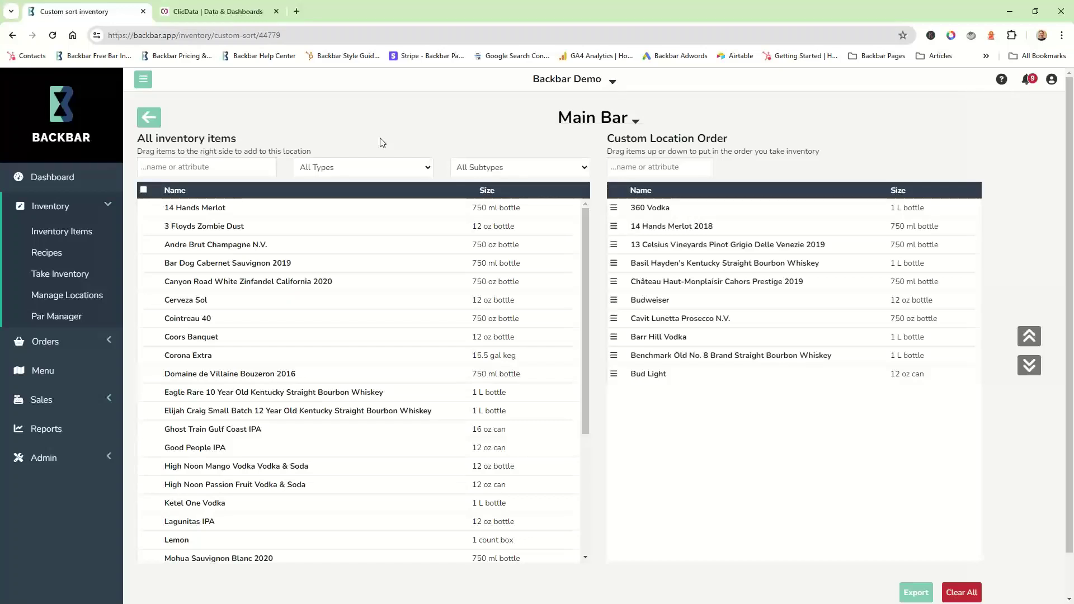
scroll(258, 334, "down", 1)
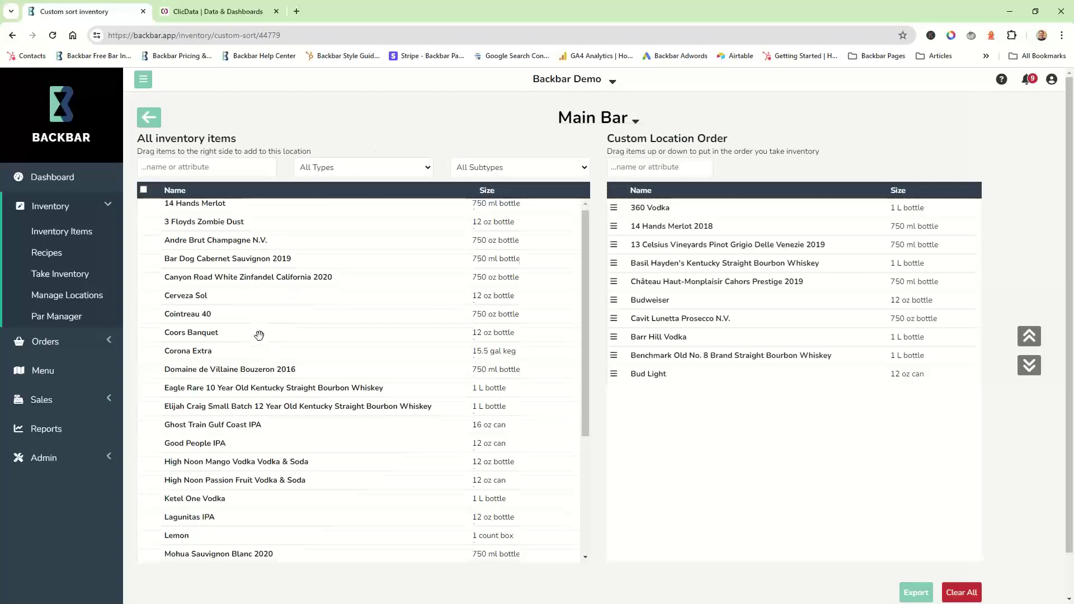
scroll(259, 335, "down", 2)
left_click(240, 352)
left_click(228, 369)
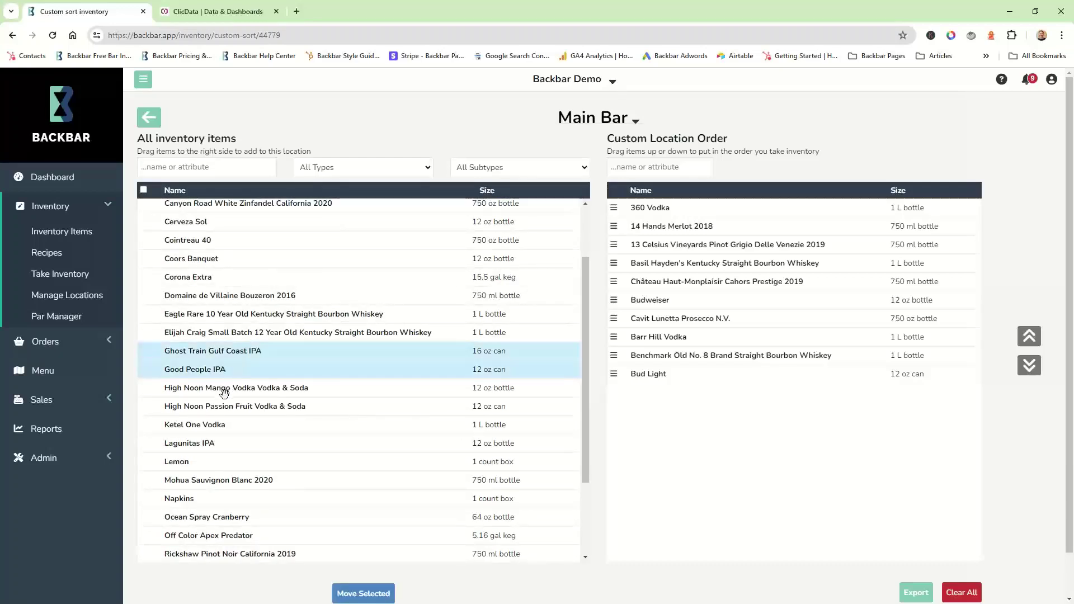
left_click(224, 393)
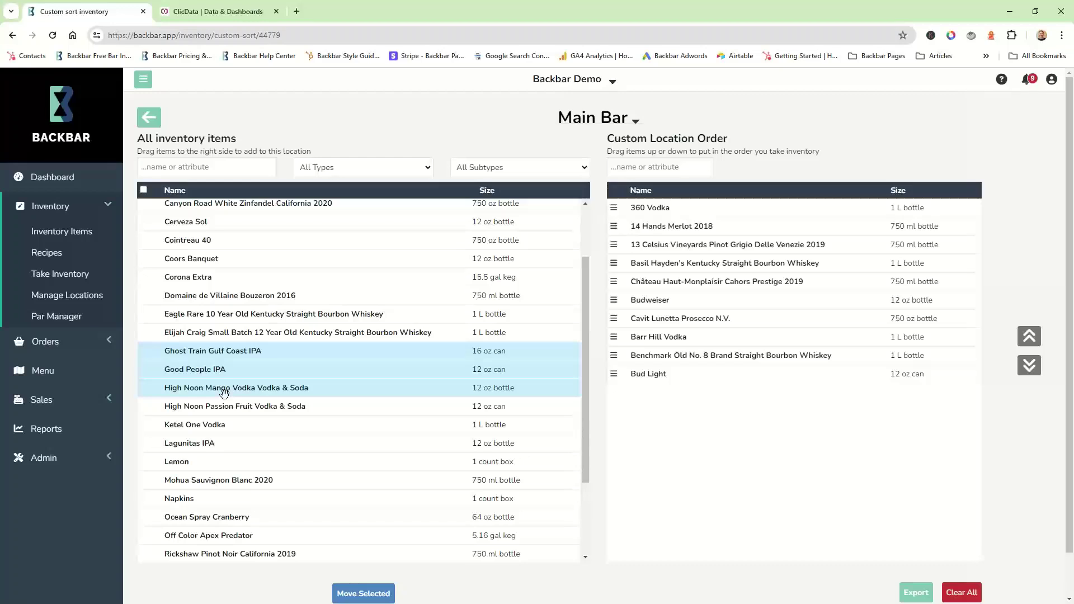
right_click(262, 409)
left_click(243, 405)
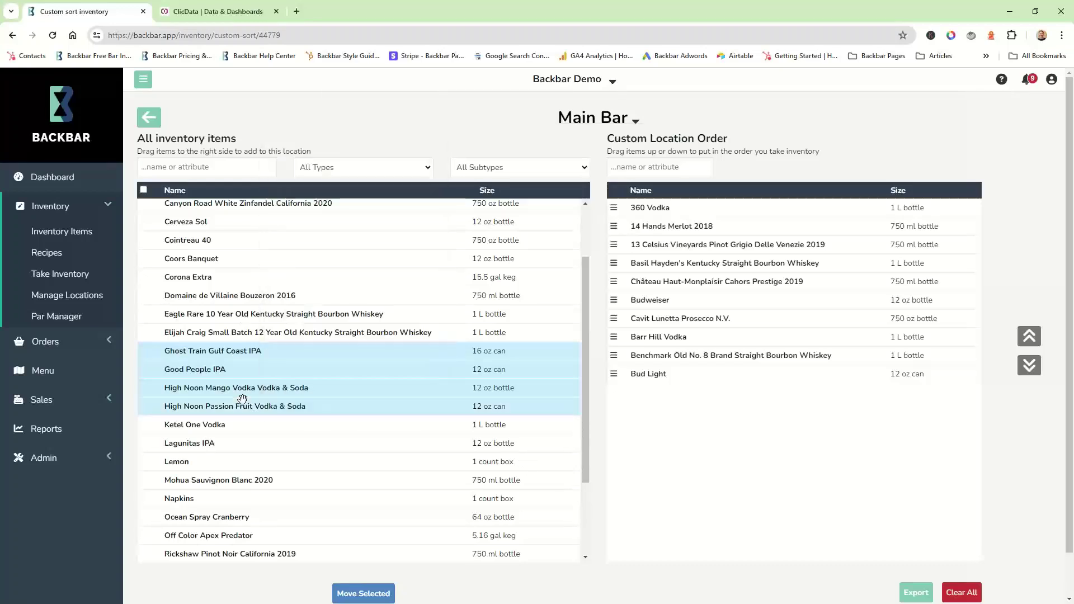
left_click(360, 589)
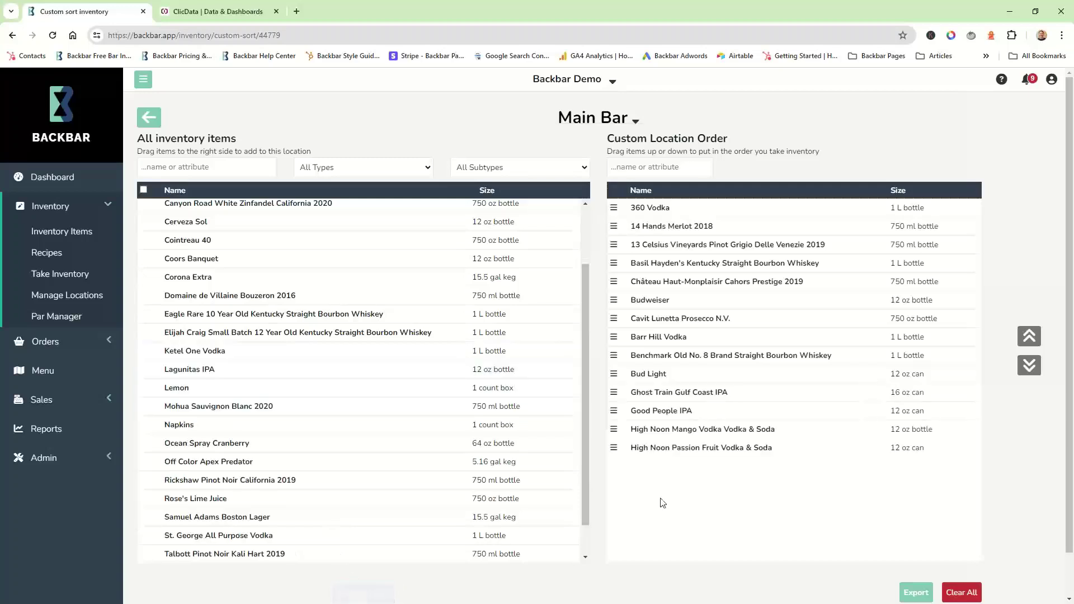
Return from the custom location order to the Main Bar count sheet and check its item list down to the end.
right_click(745, 409)
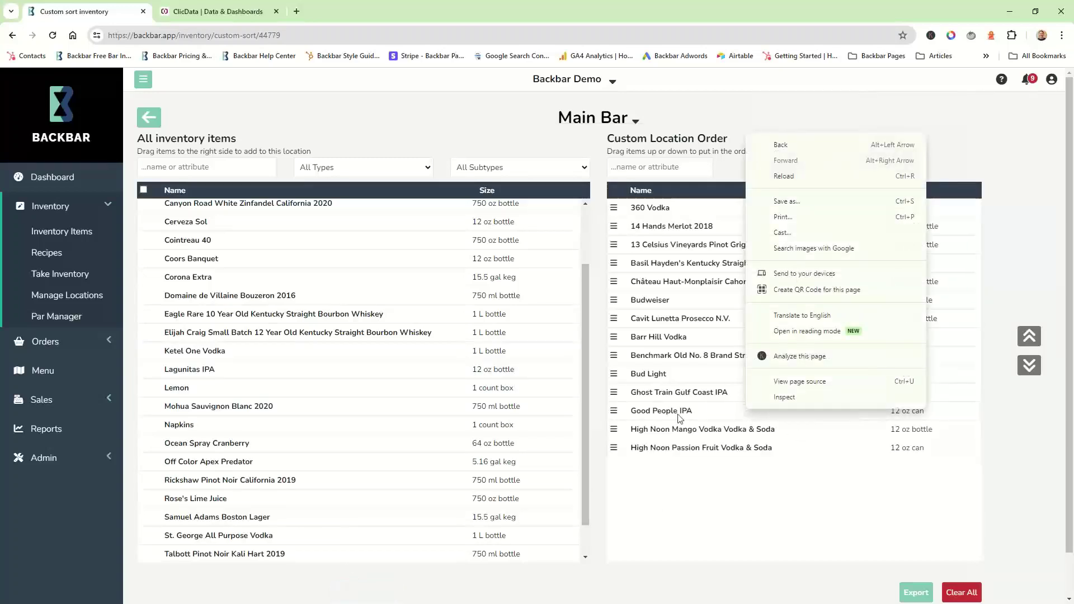
left_click(644, 411)
mouse_move(644, 412)
left_mouse_down()
mouse_move(656, 409)
mouse_move(646, 411)
left_mouse_up()
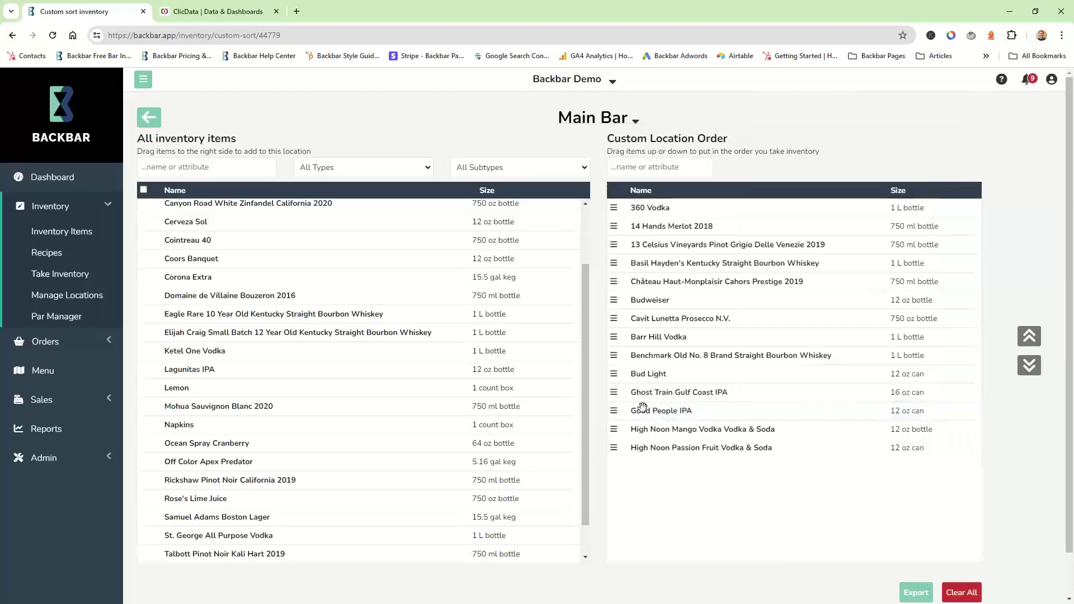
left_click(160, 127)
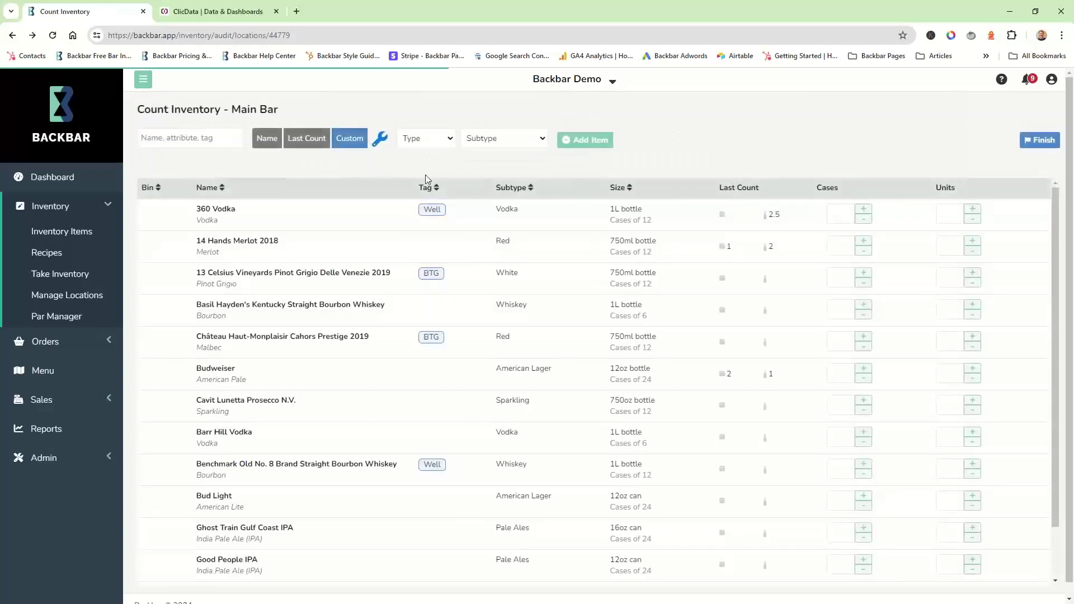
scroll(326, 244, "down", 1)
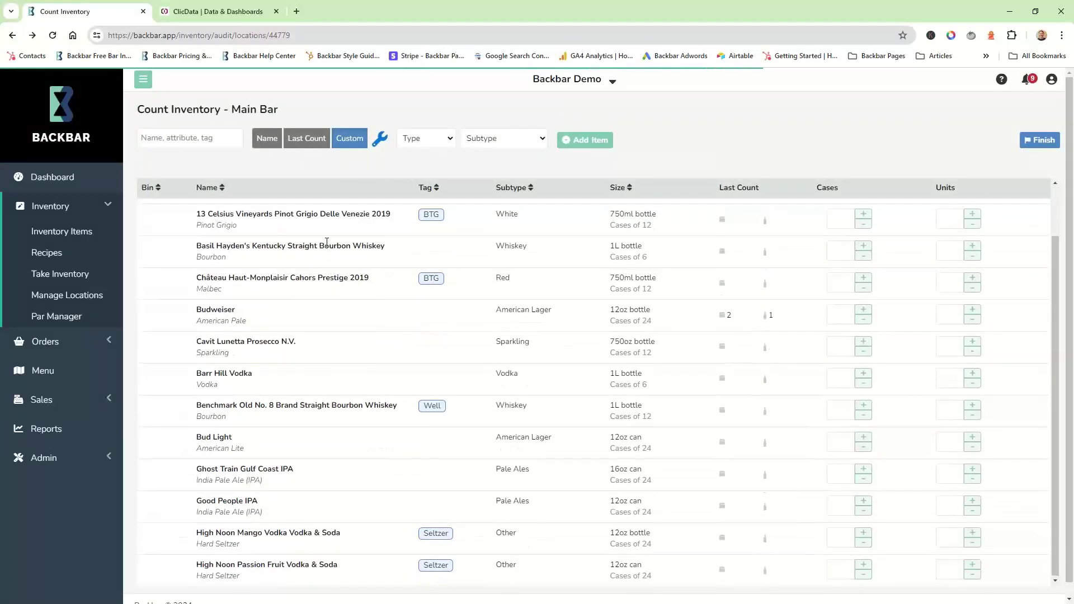
scroll(395, 517, "up", 1)
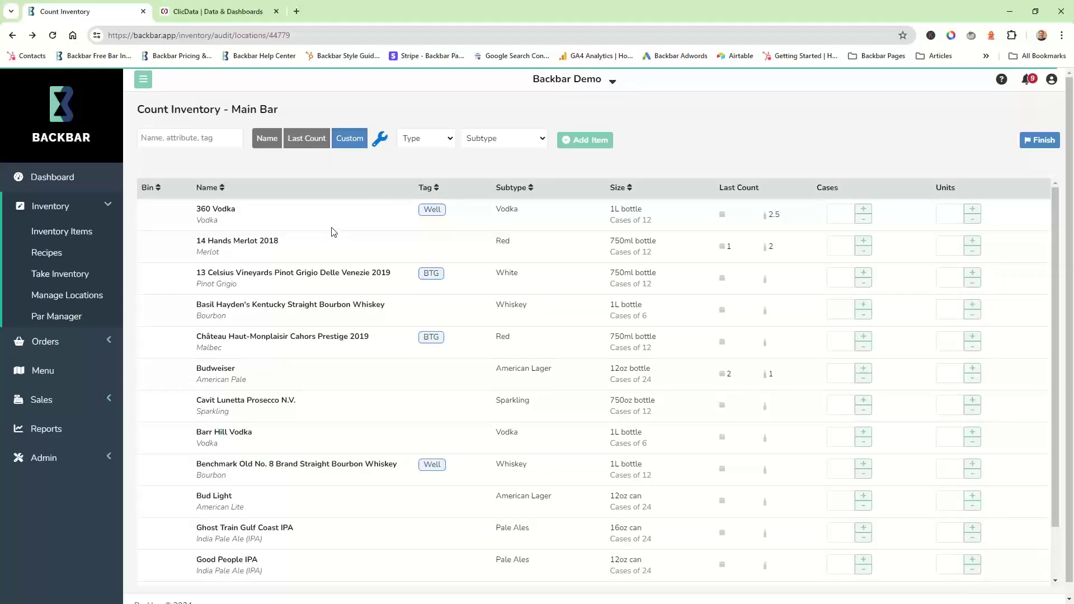
Look through the available item type and subtype filters for the Main Bar count without applying one.
left_click(433, 143)
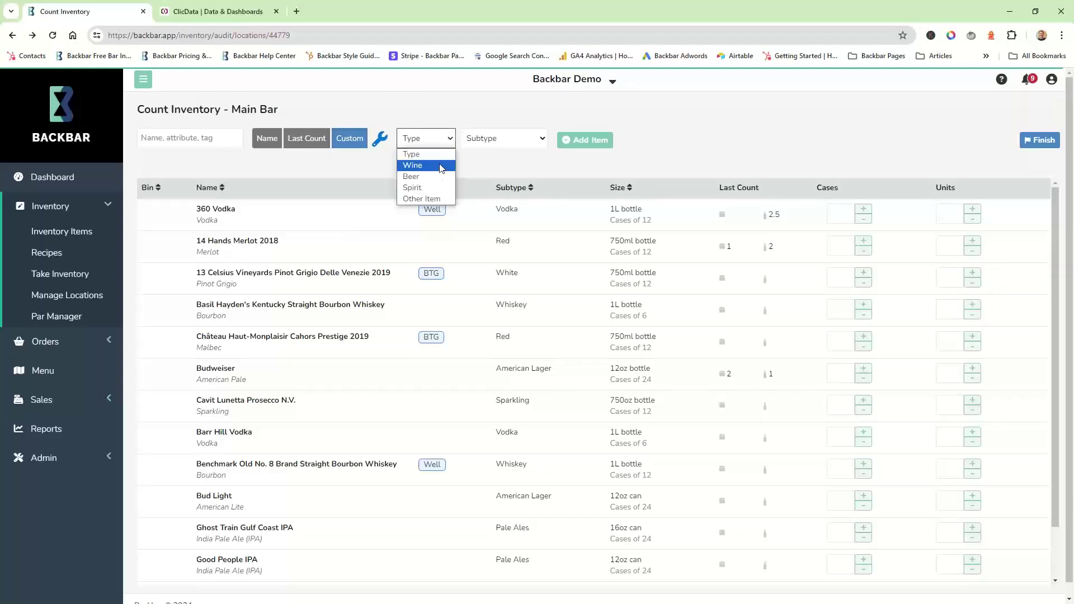
left_click(496, 141)
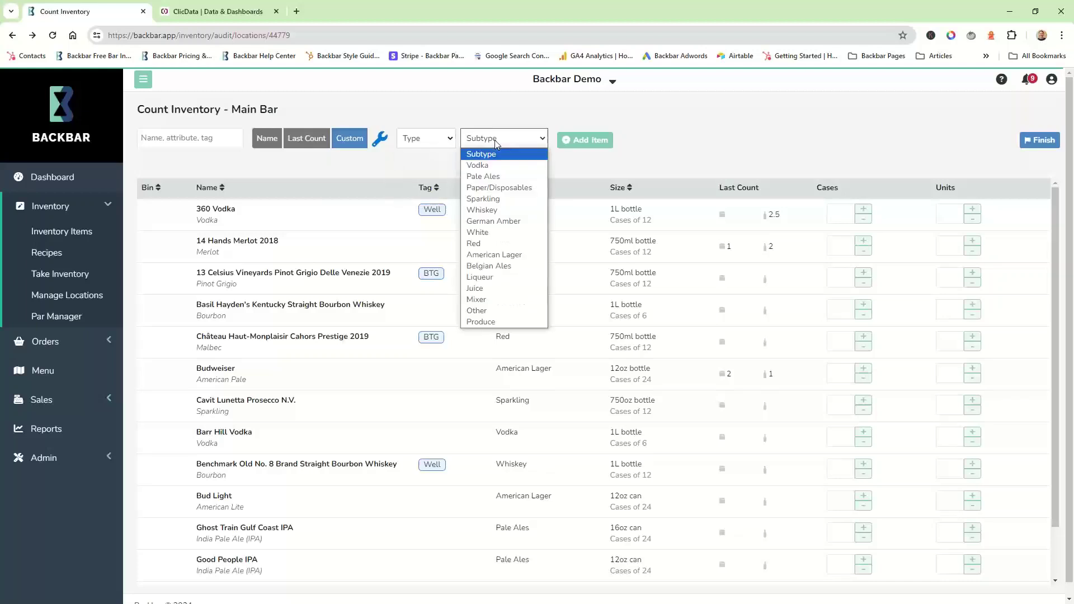
left_click(410, 172)
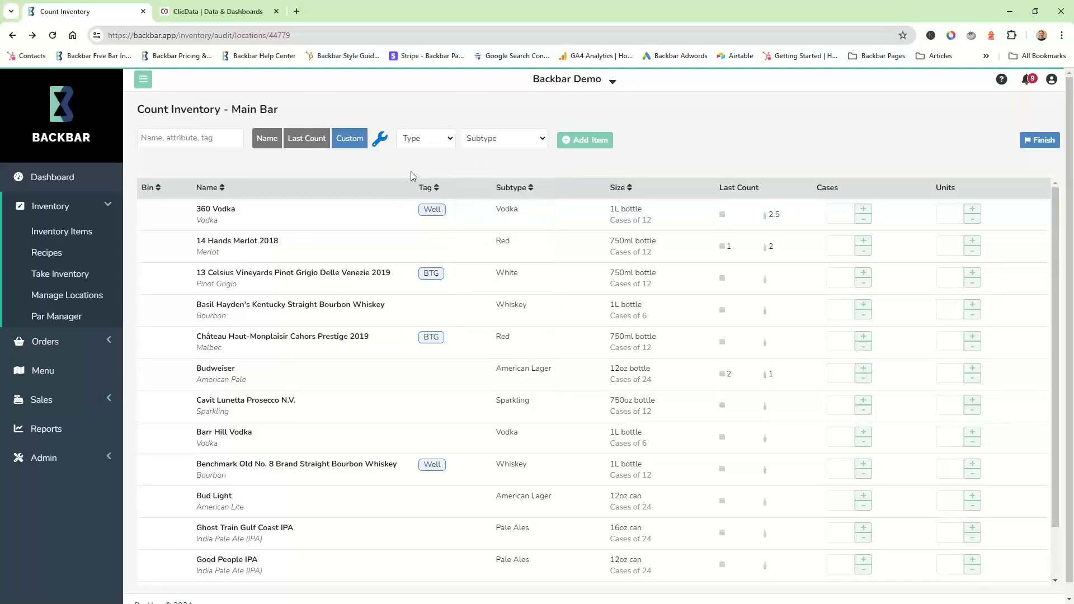
Order the items by last count, hide those not counted last session, and count Budweiser as 1 case and 1.5 units.
left_click(303, 147)
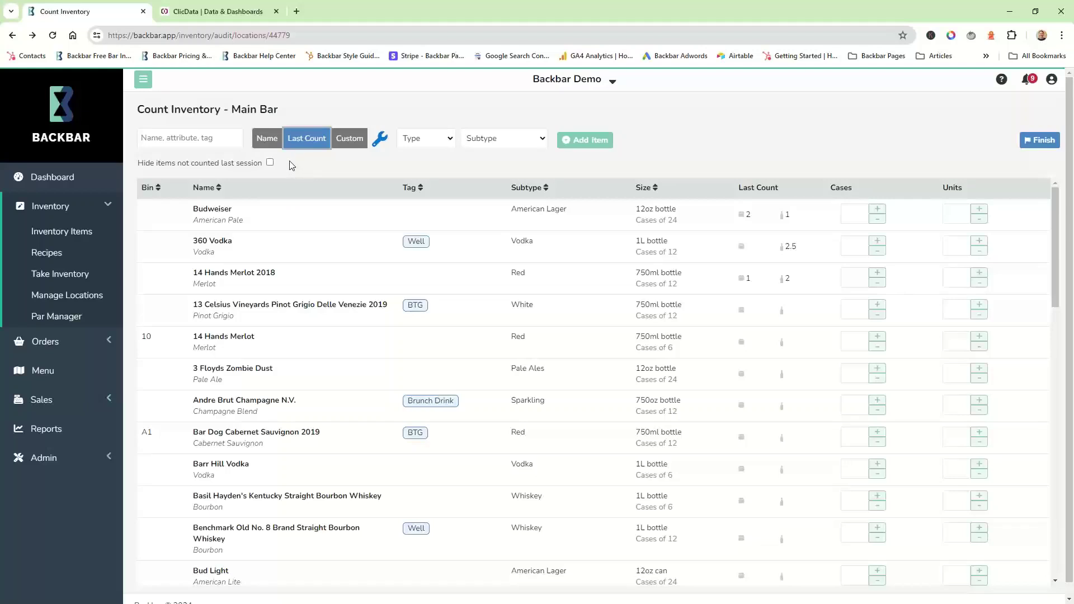
left_click(269, 163)
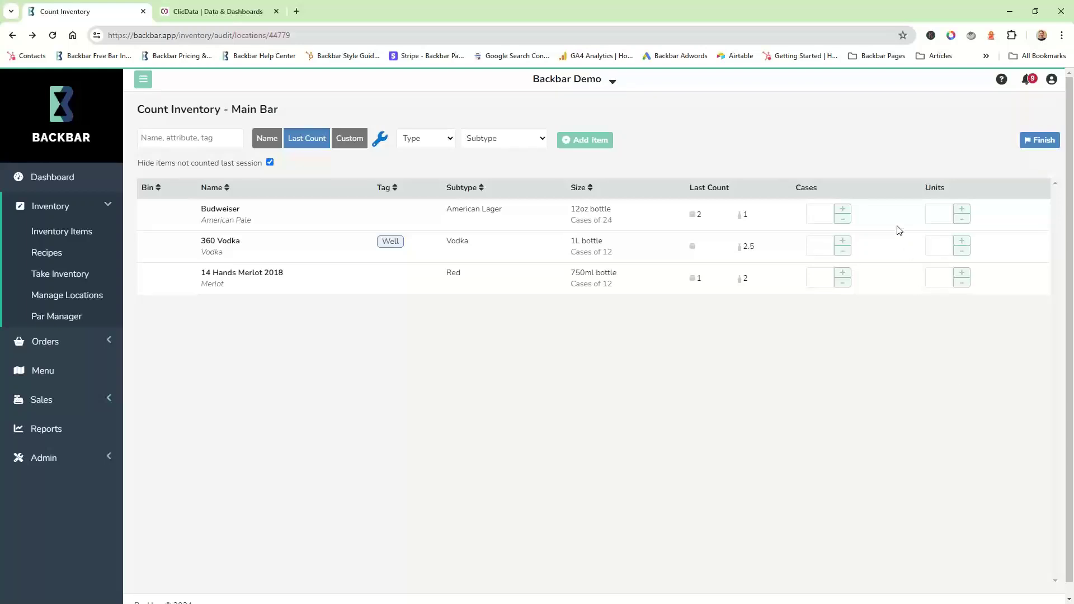
right_click(958, 212)
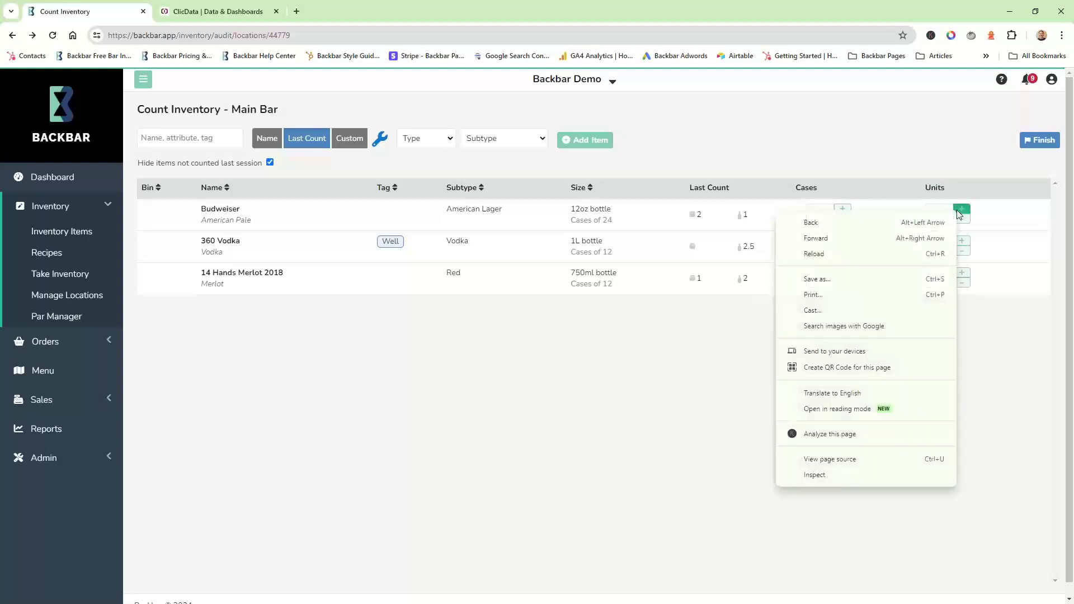
left_click(960, 210)
left_click(945, 214)
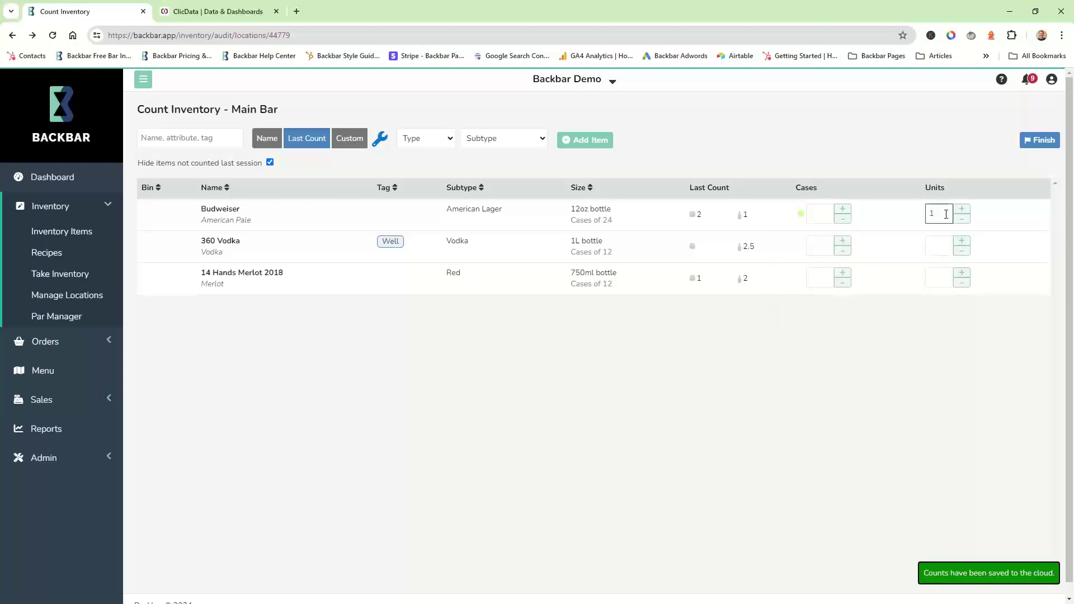
type(".5")
left_click(844, 216)
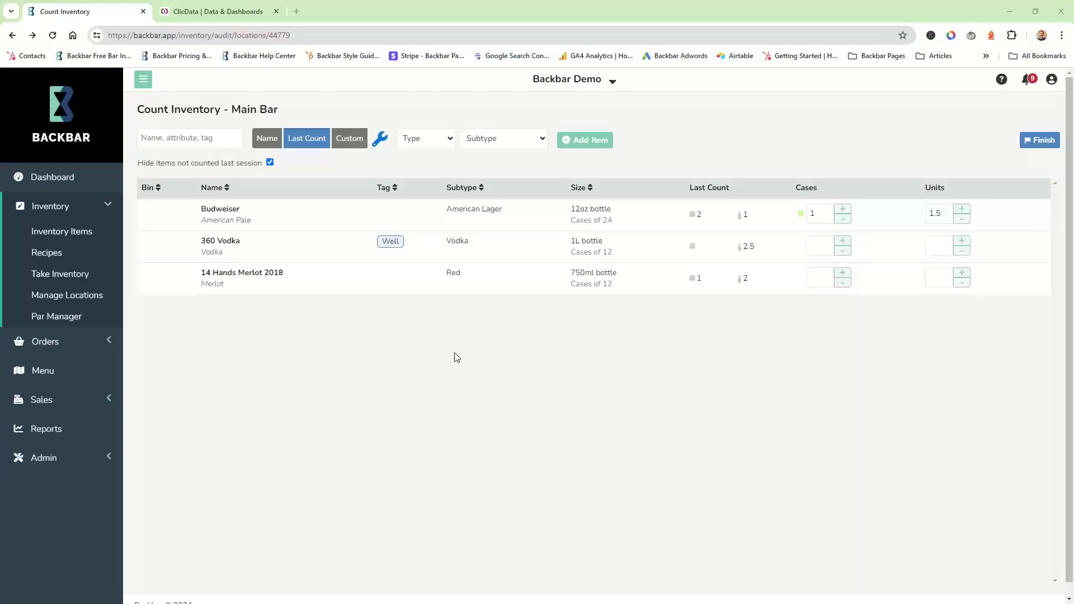
Switch to the Backbar Sales Deck in Google Slides, present the About Backbar slide full screen, and return to the inventory count.
key("super+Tab")
left_click(449, 210)
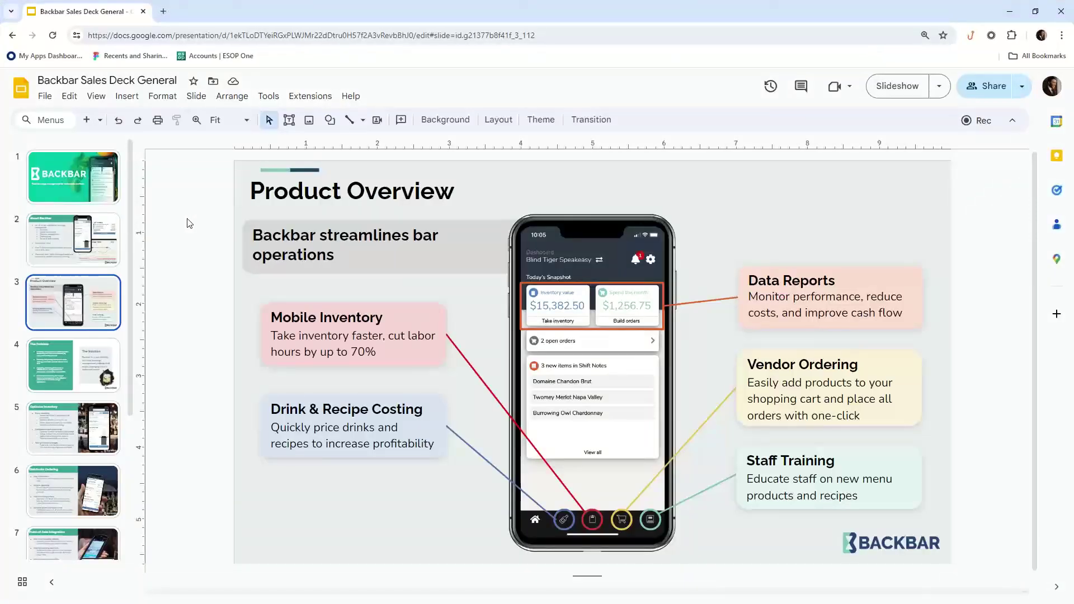
left_click(73, 241)
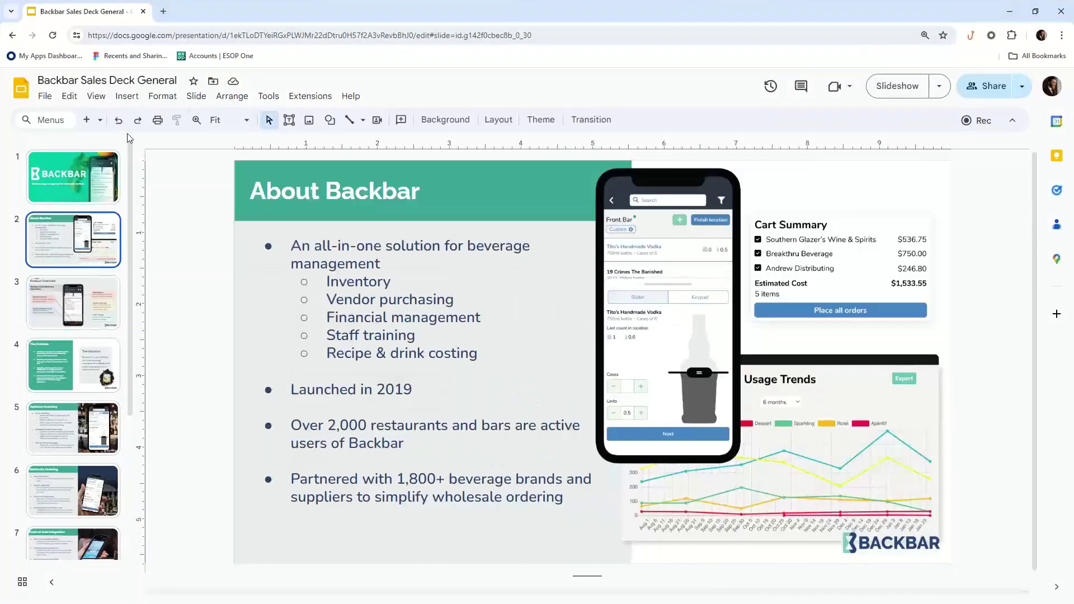
left_click(103, 96)
left_click(110, 113)
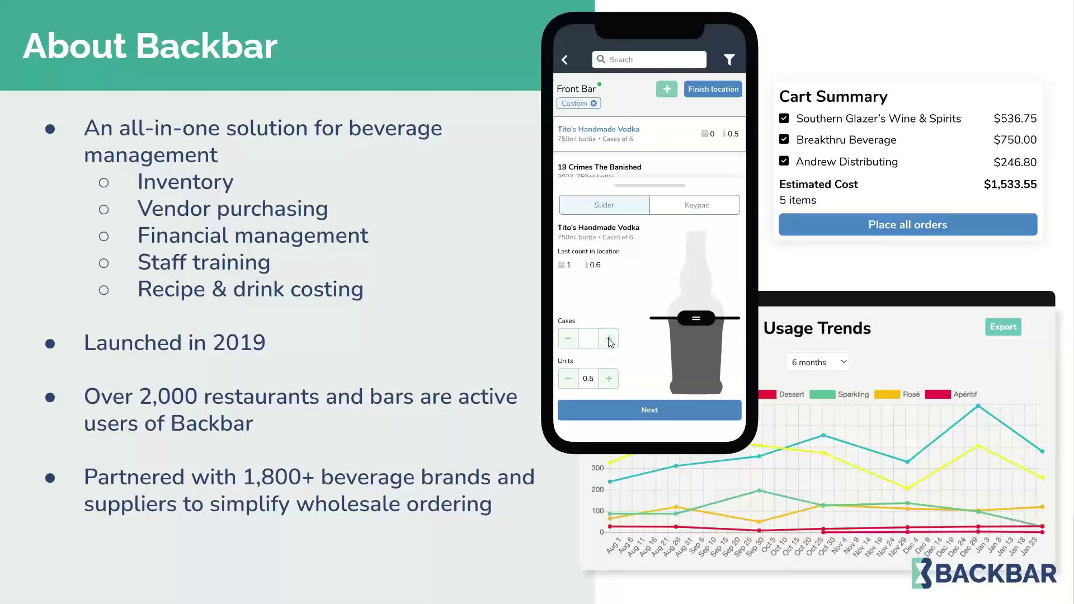
key("Escape")
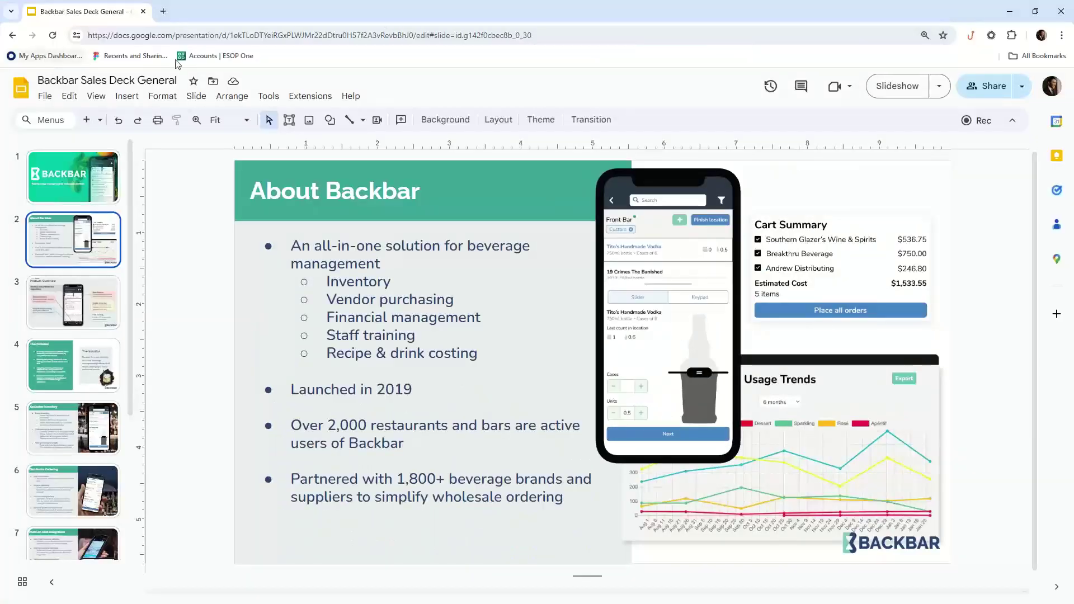
left_click(1010, 11)
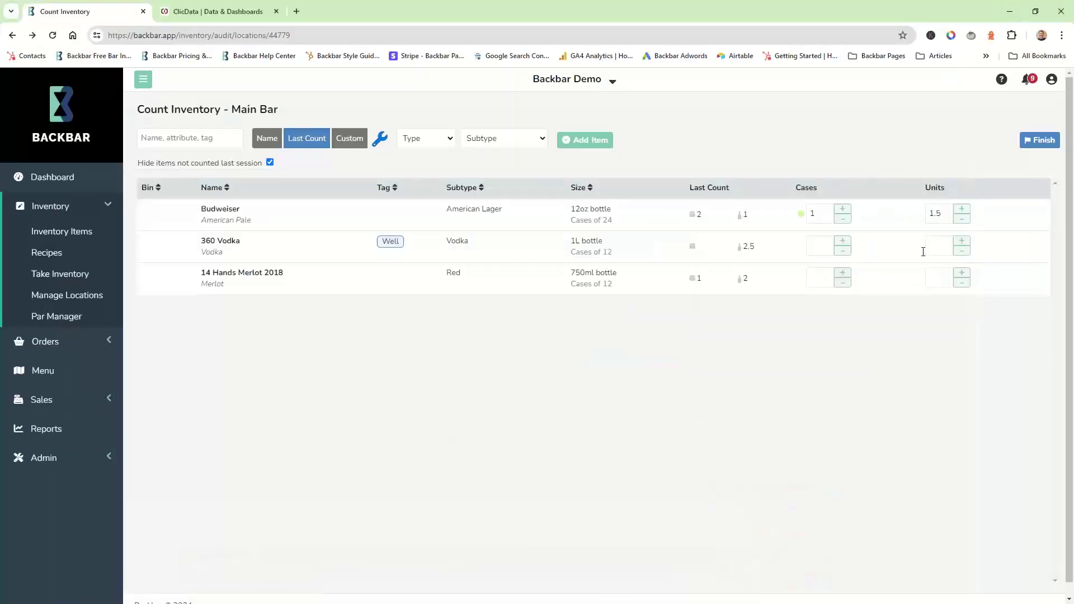
Count 1 unit each of 360 Vodka and 14 Hands Merlot 2018, and finish the Main Bar location.
left_click(961, 241)
left_click(962, 275)
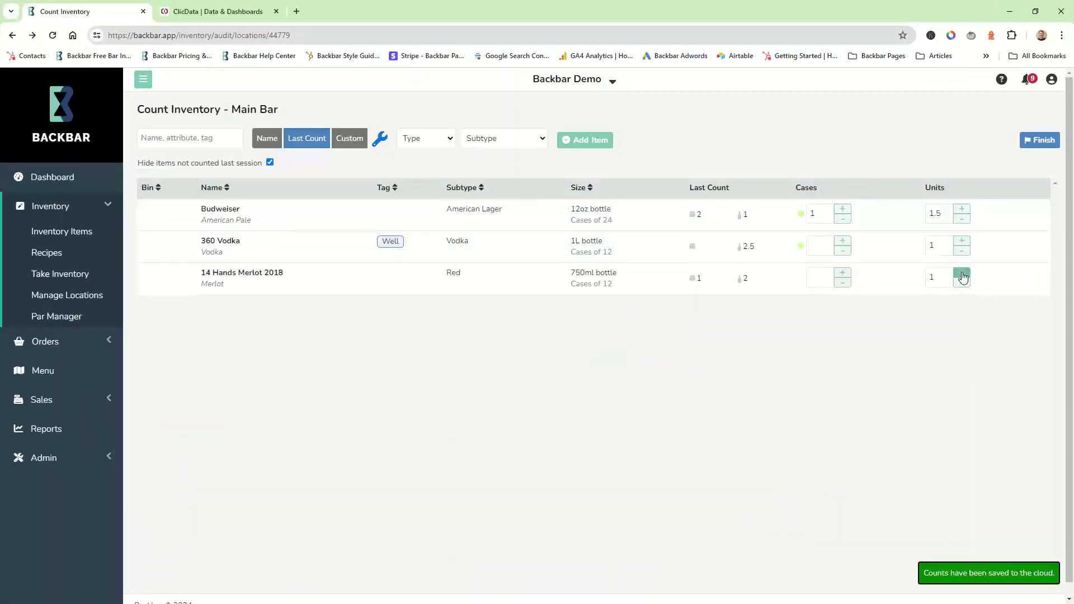
left_click(1038, 147)
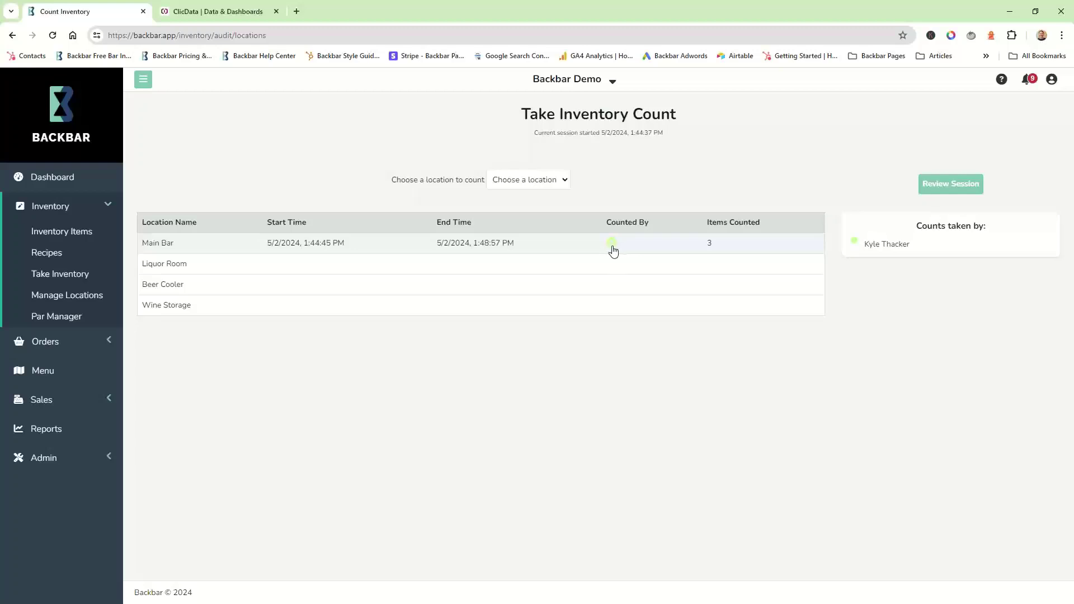
Open the Liquor Room count in custom order and count 1 case of 360 Vodka and 2 units of Barr Hill Vodka.
left_click(727, 272)
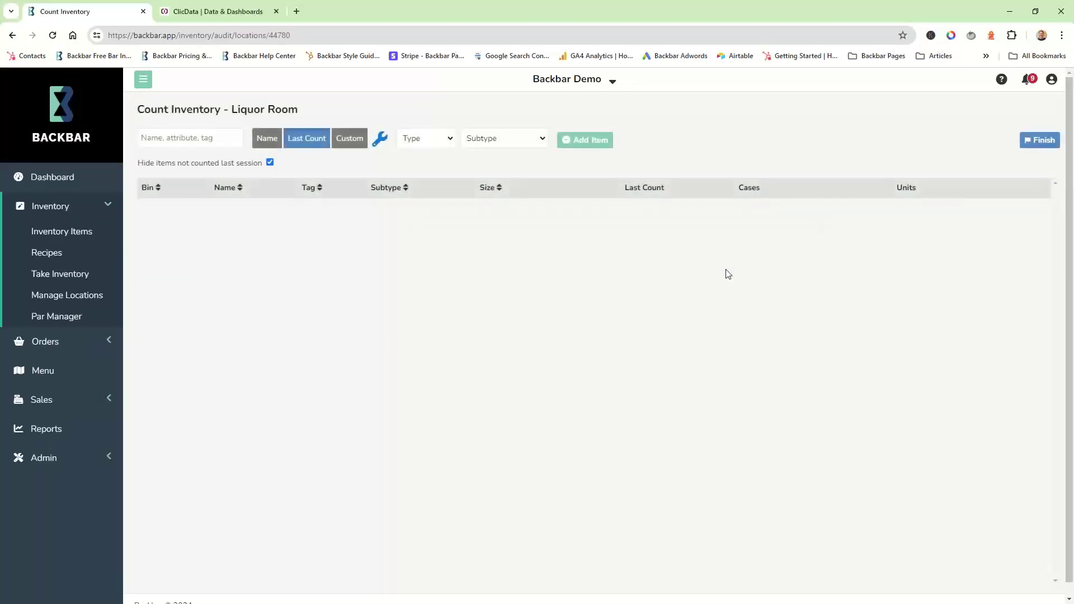
left_click(349, 139)
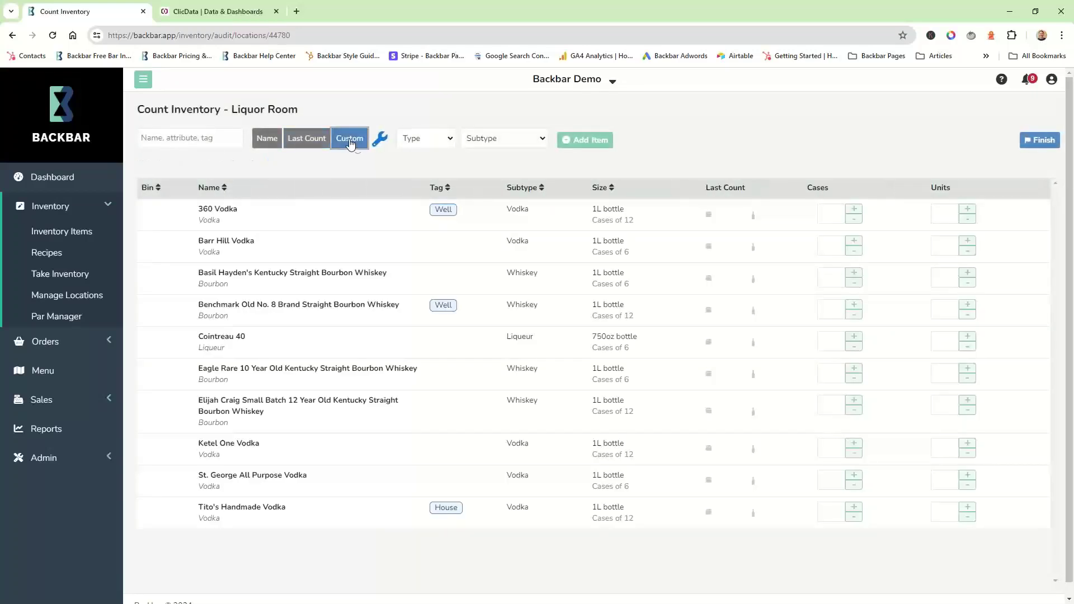
left_click(854, 209)
double_click(968, 242)
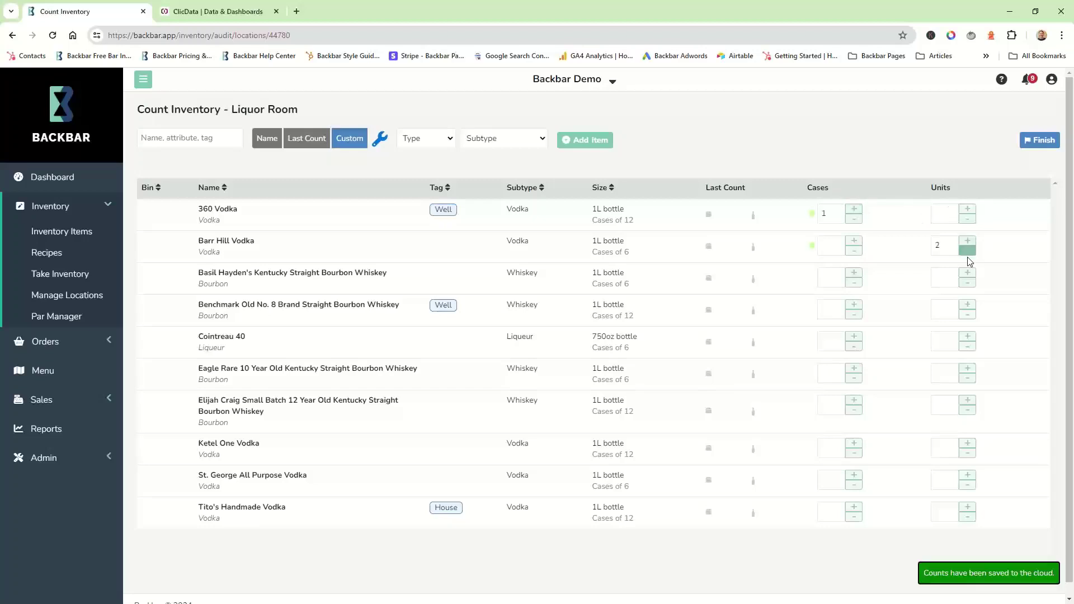
Count 1 unit each of Basil Hayden's, Benchmark Old No. 8 and Cointreau 40, plus 1 case of Eagle Rare, and finish the Liquor Room.
left_click(967, 274)
left_click(969, 306)
left_click(967, 336)
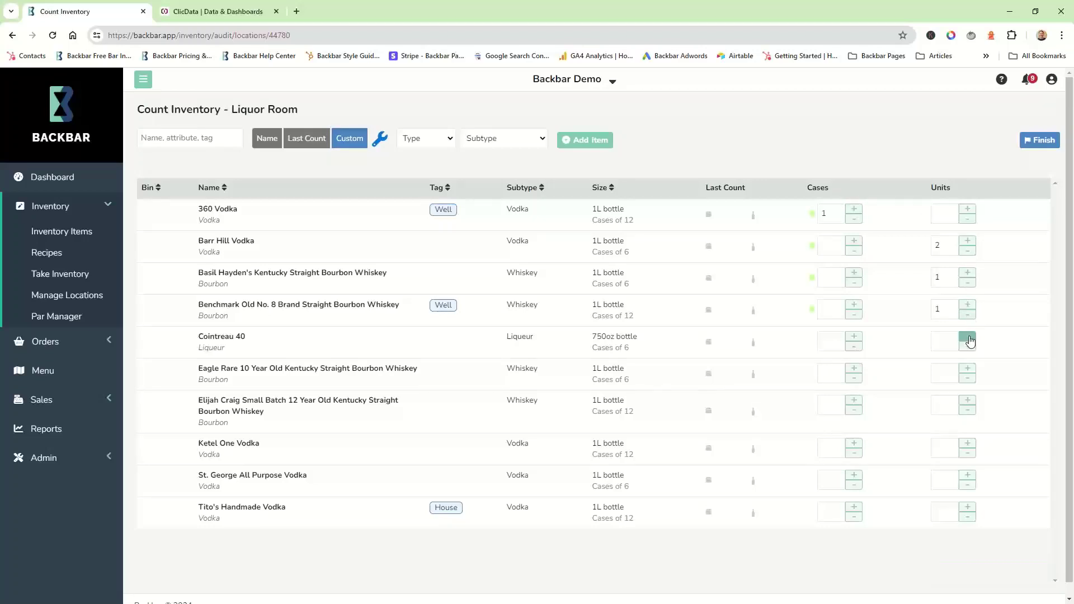
left_click(854, 371)
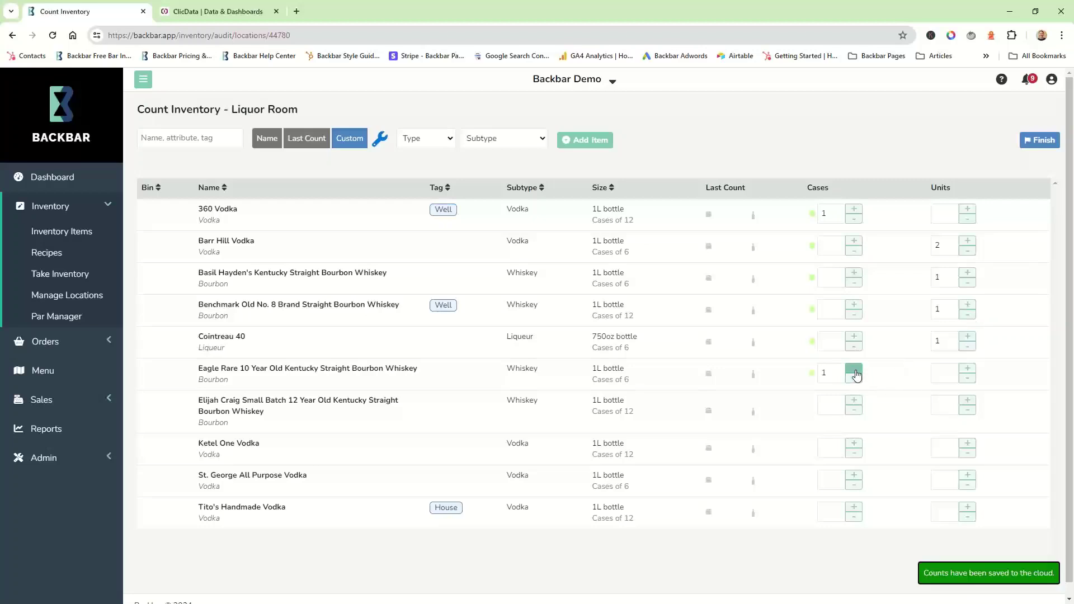
left_click(1041, 140)
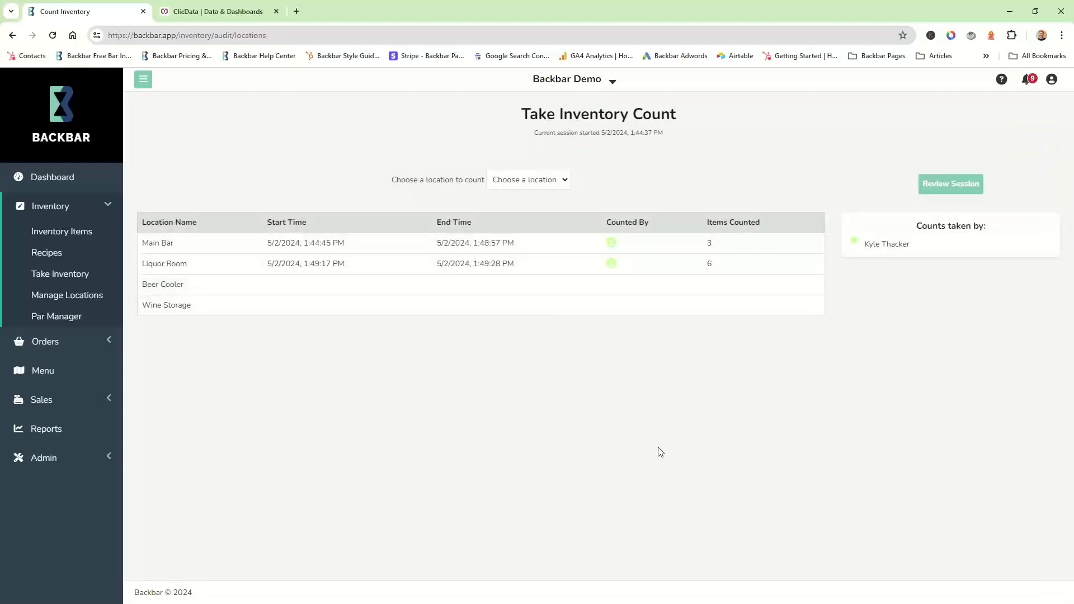
Proceed to the session review, accepting automatic completion of Beer Cooler and Wine Storage, and open the inventory's date and time for editing.
left_click(956, 183)
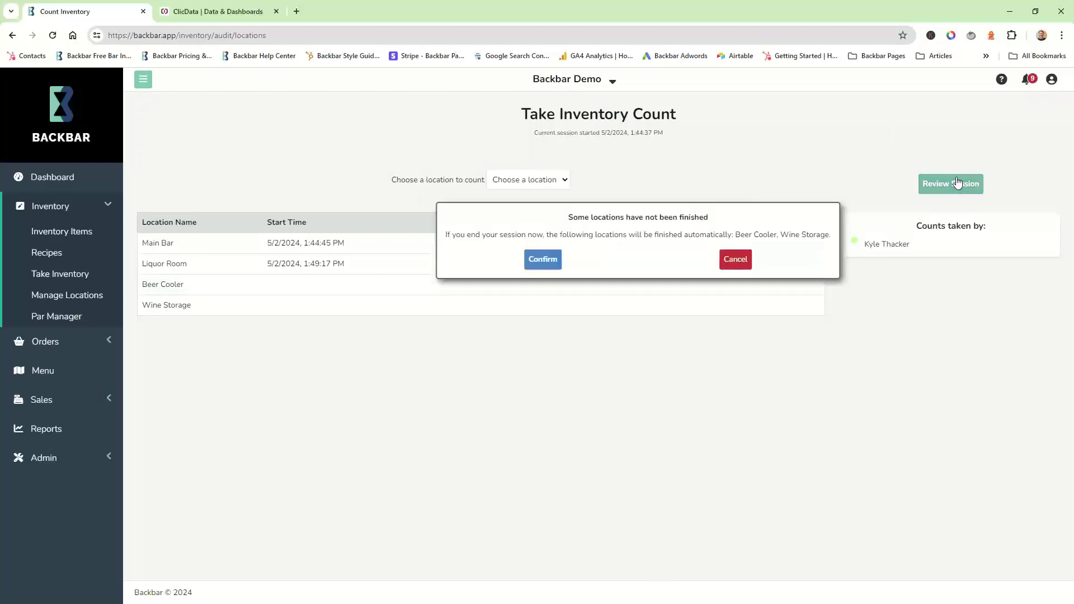
left_click(541, 260)
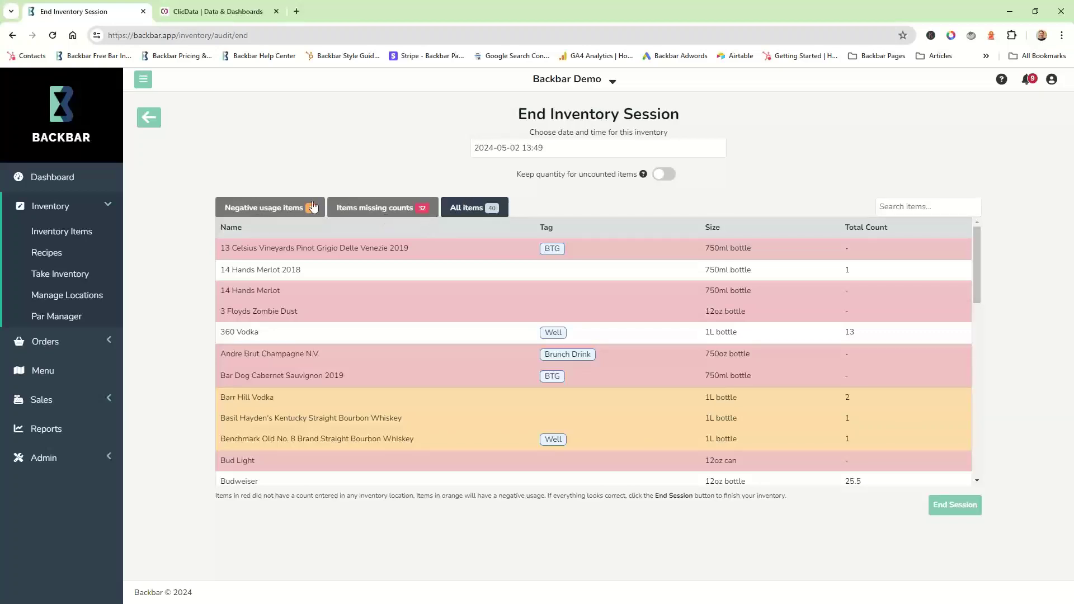
left_click(558, 149)
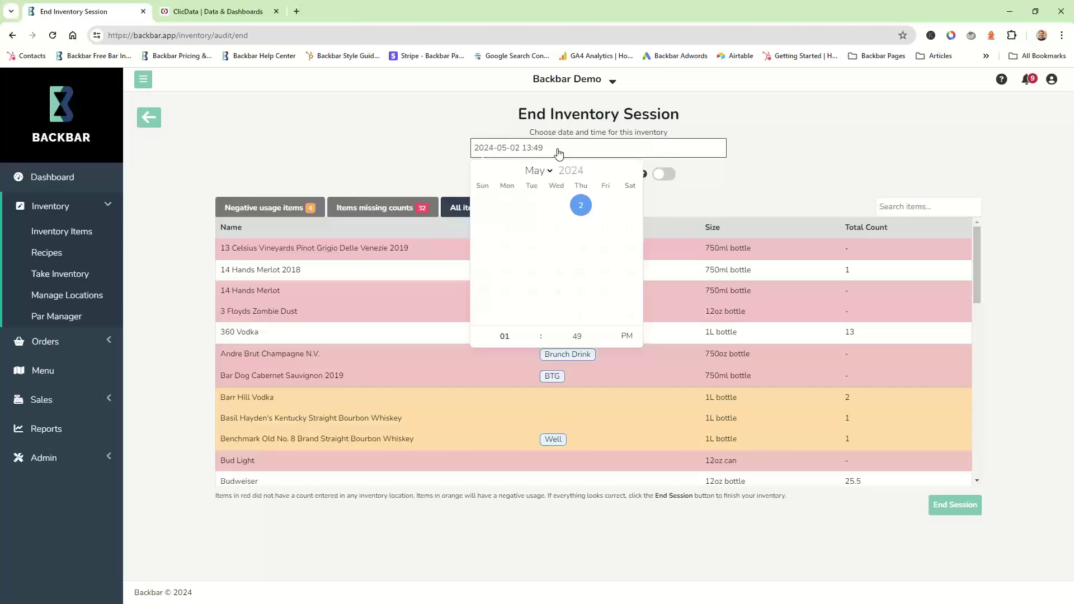
Keep the quantity for uncounted items and end the inventory session with its date and time as set.
right_click(744, 158)
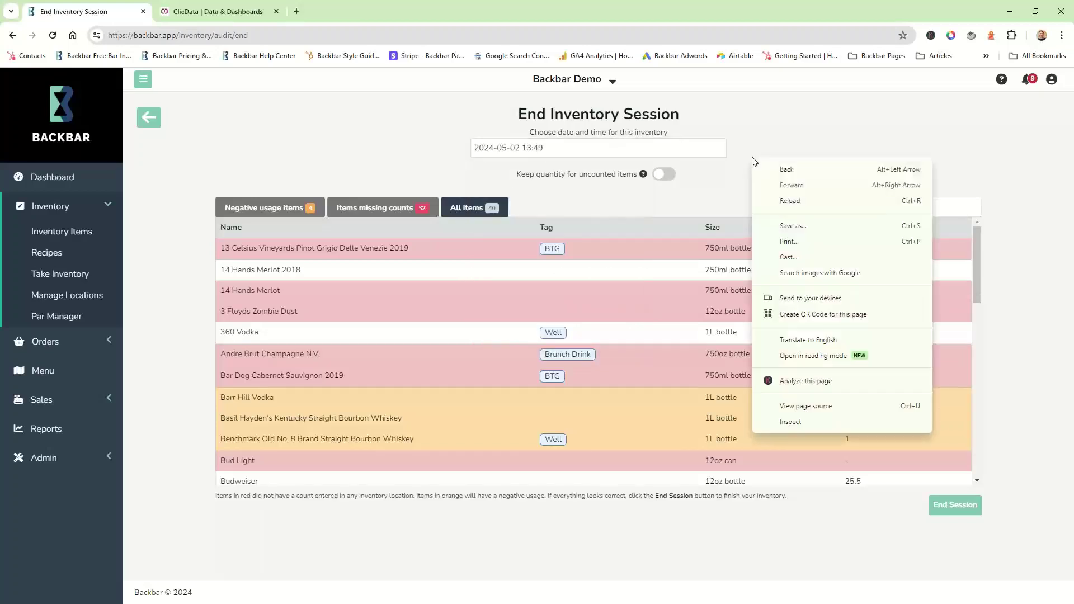
right_click(911, 540)
left_click(952, 506)
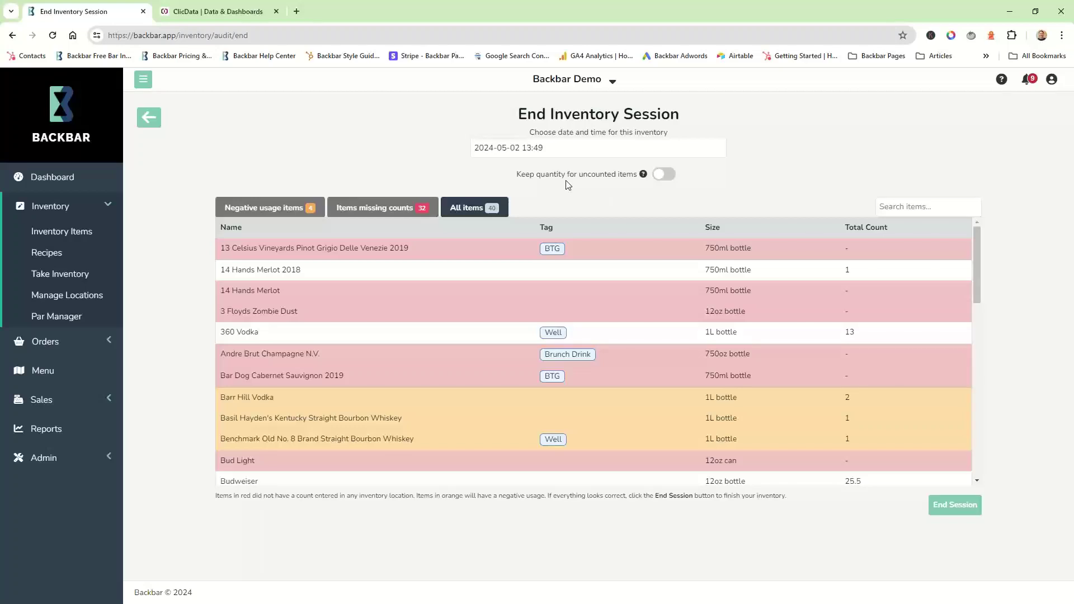
left_click(662, 175)
left_click(952, 510)
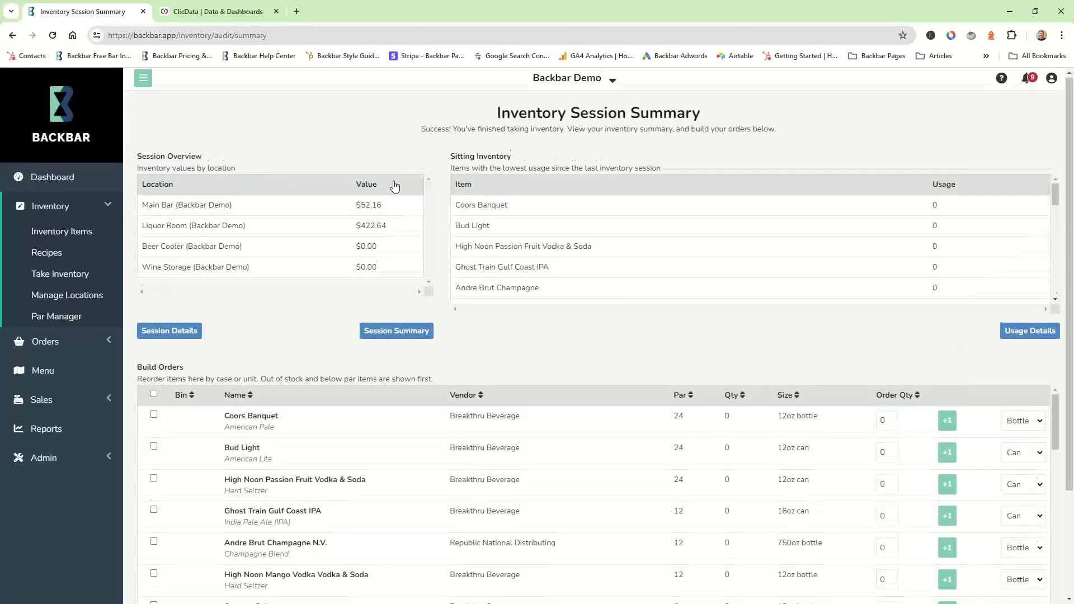
Review the session summary's location values, sitting inventory and reorder list, and open the inventory session history.
scroll(395, 186, "down", 1)
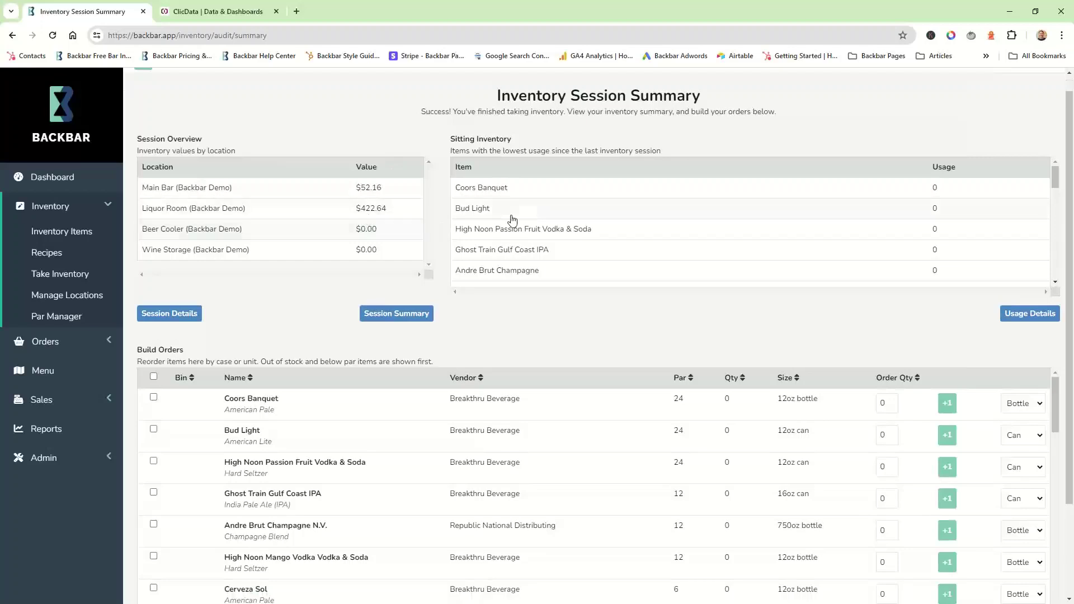
scroll(530, 214, "down", 1)
scroll(529, 214, "up", 1)
scroll(563, 335, "down", 3)
scroll(634, 398, "down", 1)
scroll(636, 399, "up", 1)
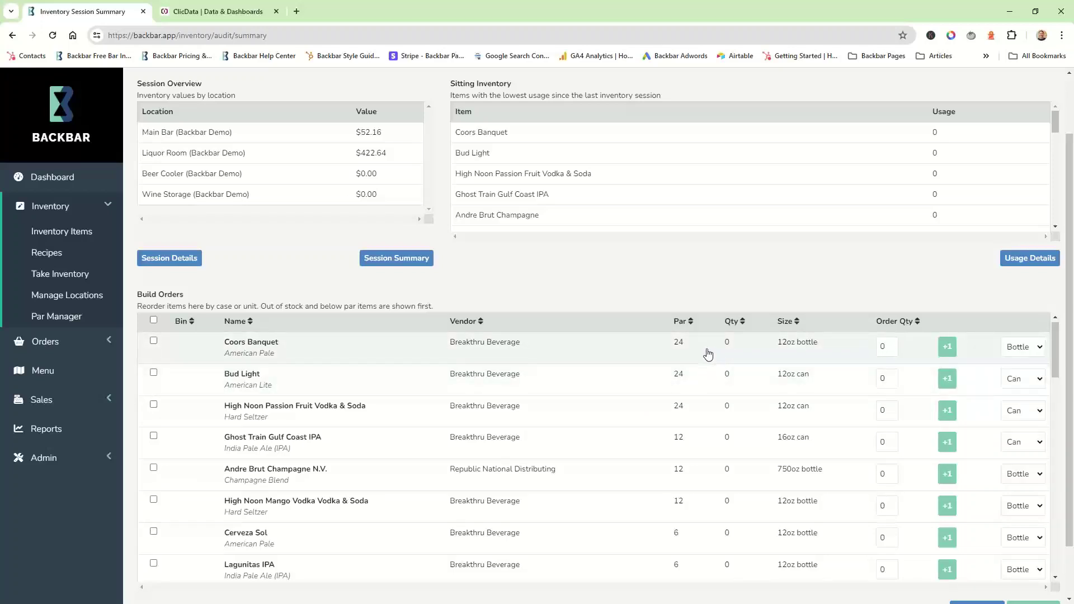
left_click(89, 274)
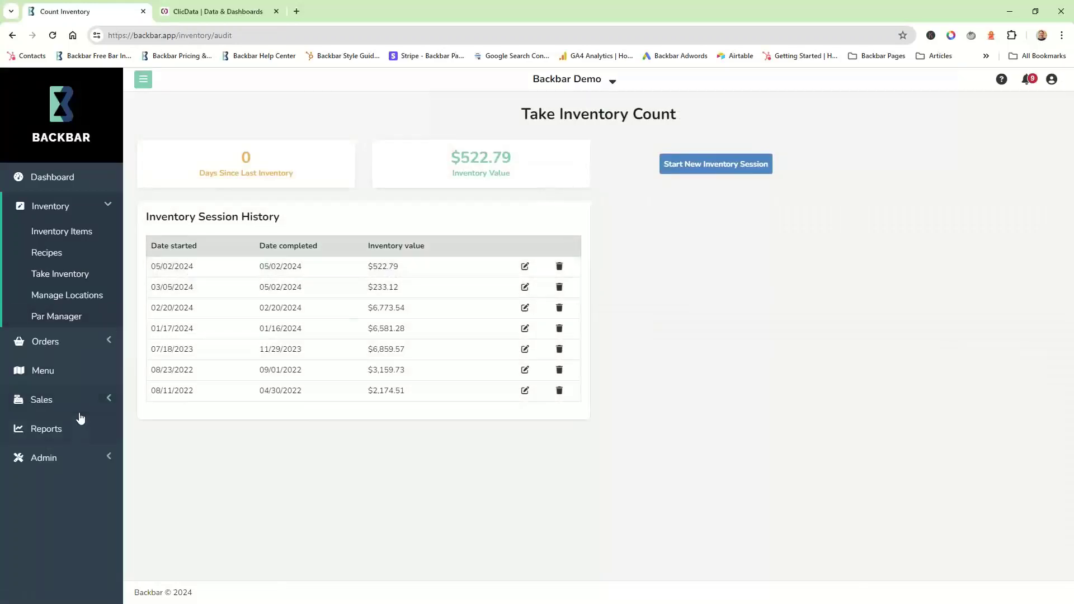
Open the Inventory Details report and view the earlier of the two 5/2/2024 sessions.
left_click(75, 427)
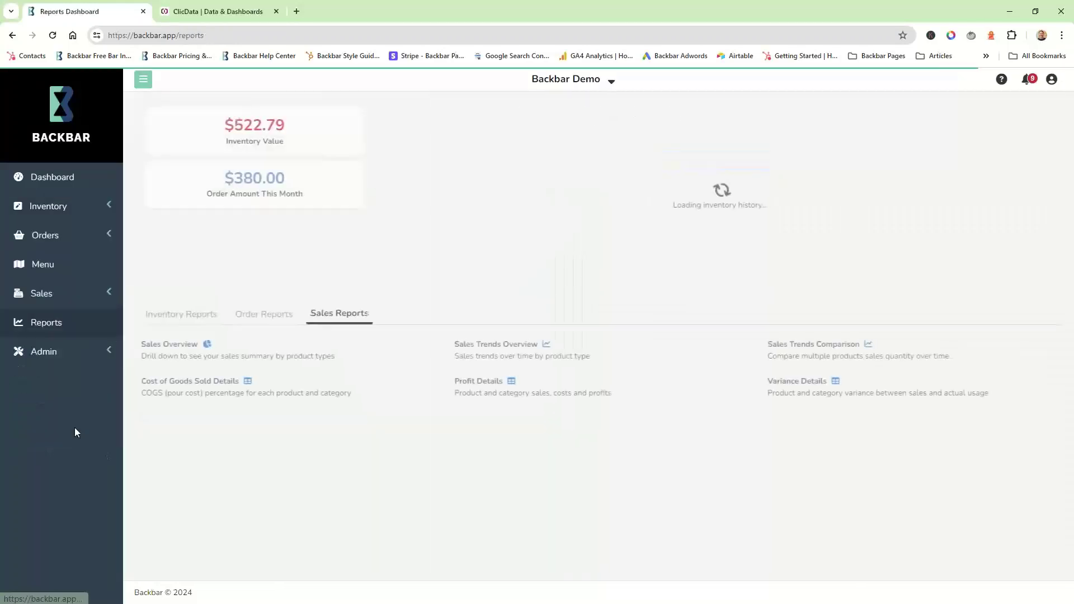
left_click(164, 311)
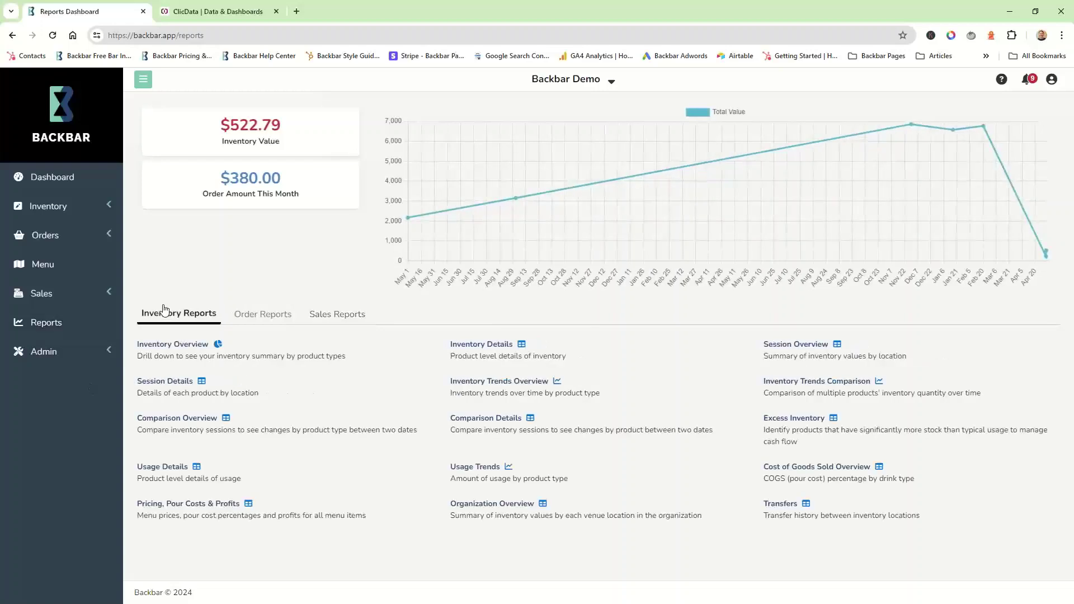
left_click(483, 343)
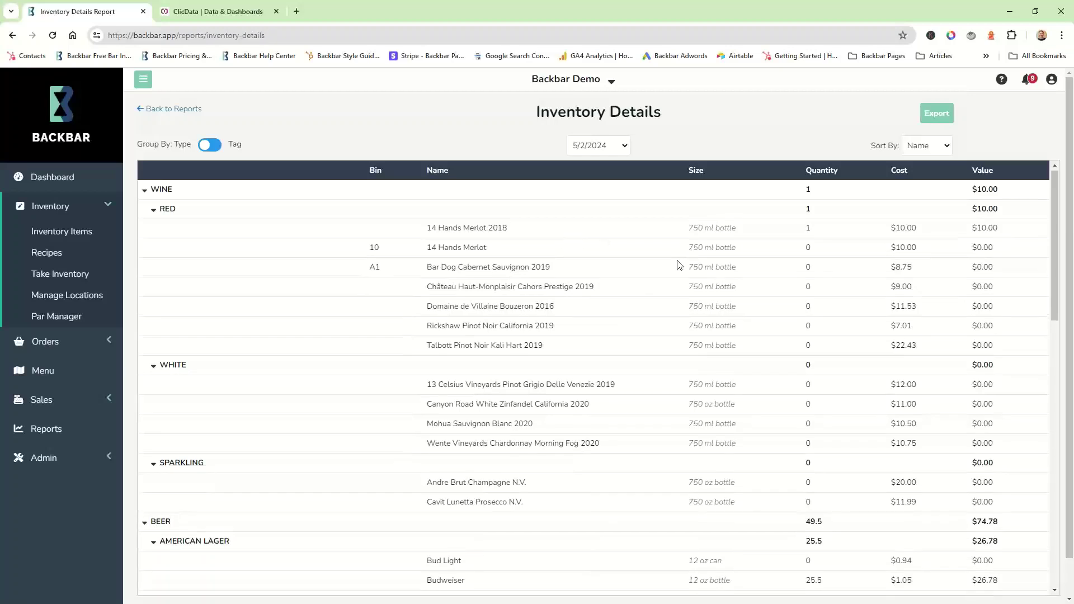
scroll(679, 264, "down", 1)
left_click(617, 146)
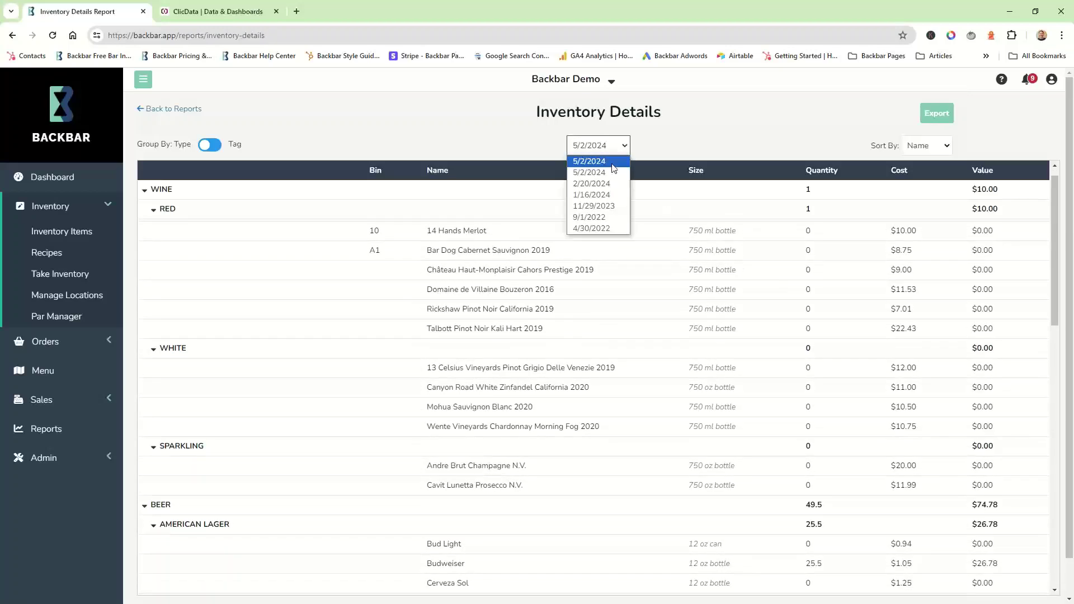
left_click(608, 178)
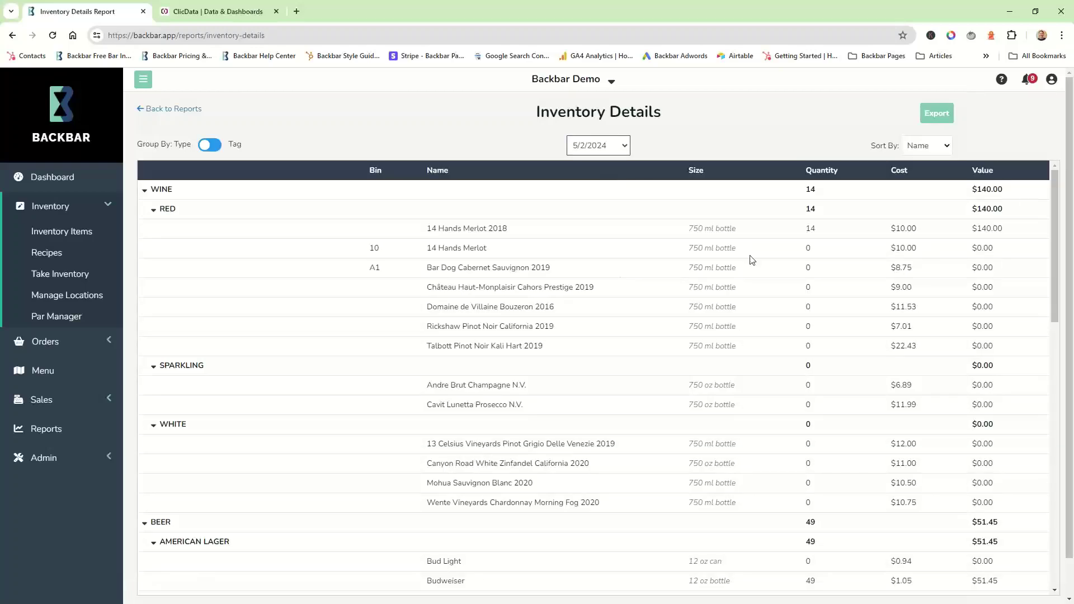
scroll(609, 178, "down", 1)
Examine the wine and beer quantities and values of the 2/20/2024 session in the Inventory Details report, and return to the reports overview.
left_click(617, 146)
left_click(613, 184)
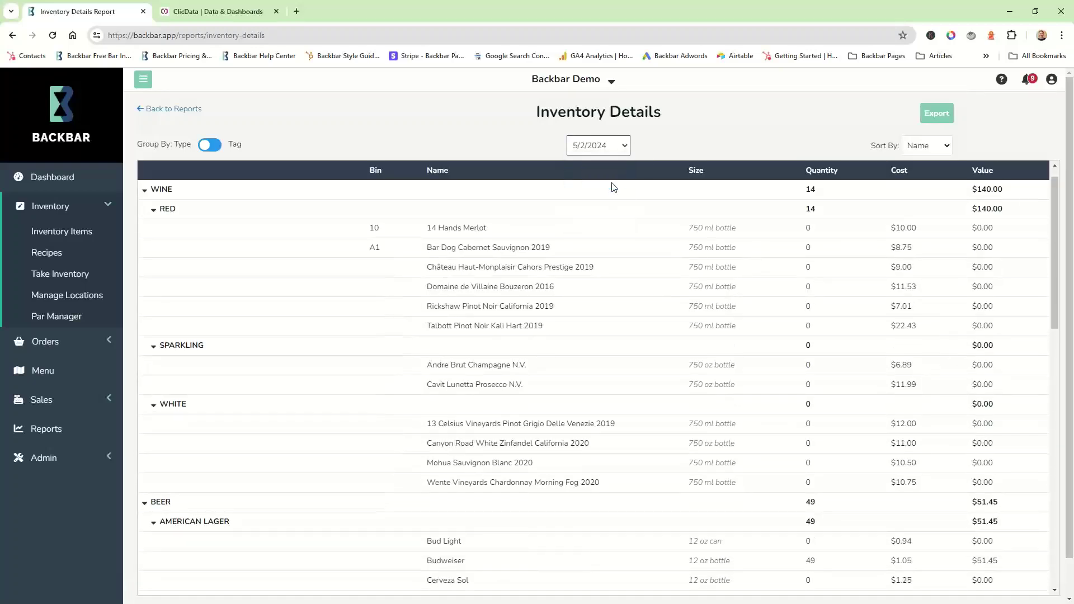
scroll(692, 327, "down", 2)
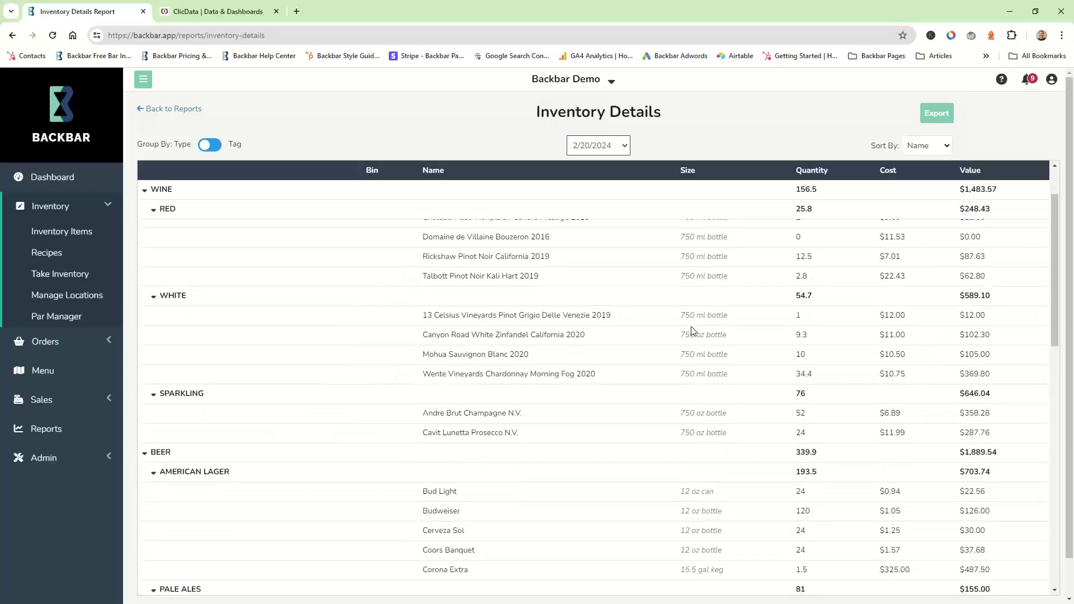
scroll(691, 327, "up", 2)
scroll(692, 330, "down", 1)
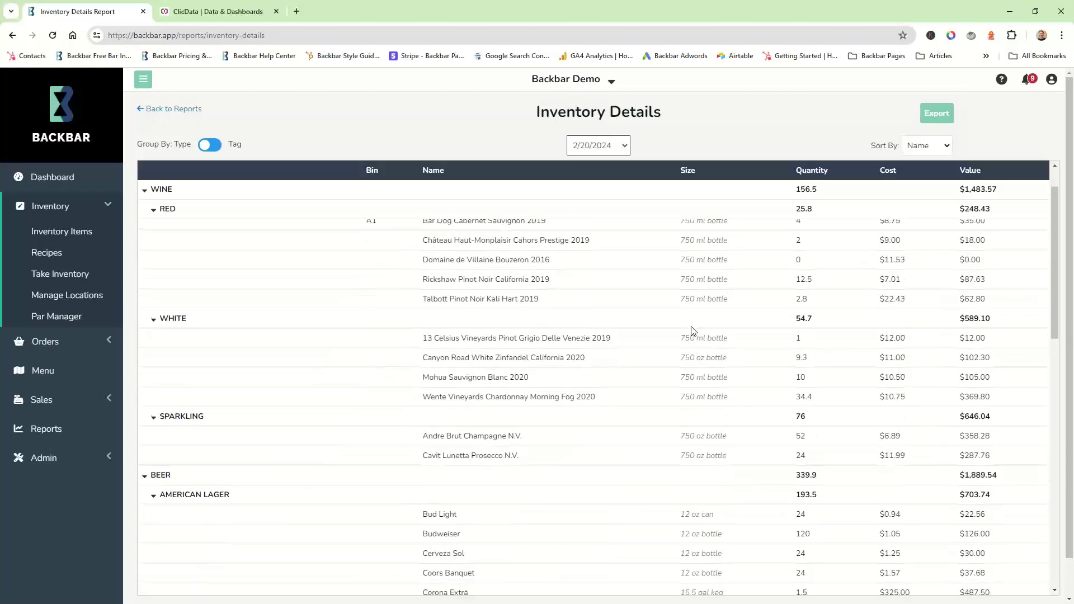
scroll(692, 330, "down", 1)
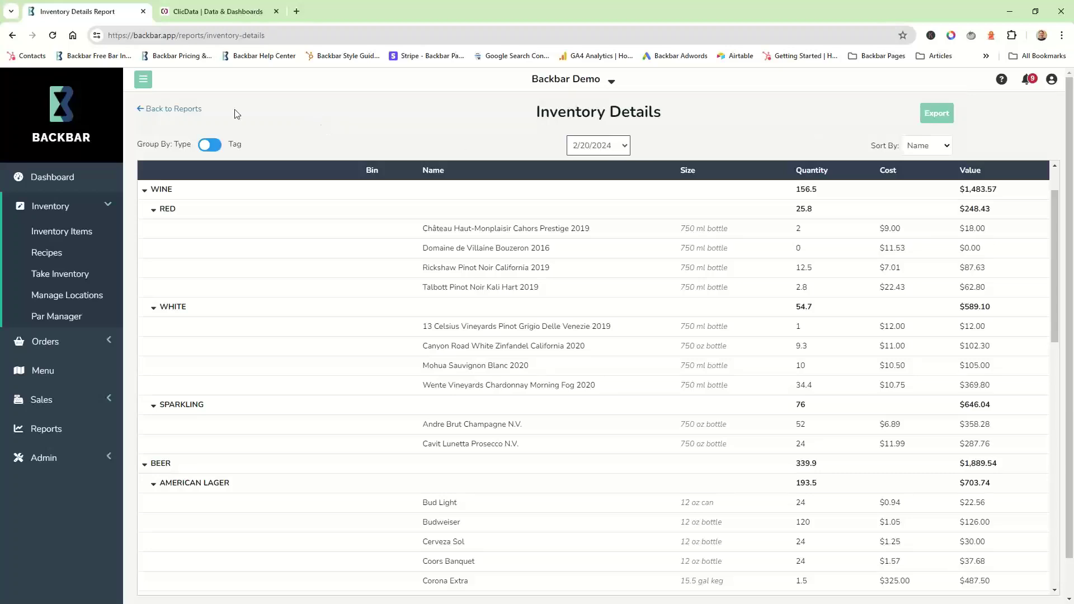
left_click(180, 110)
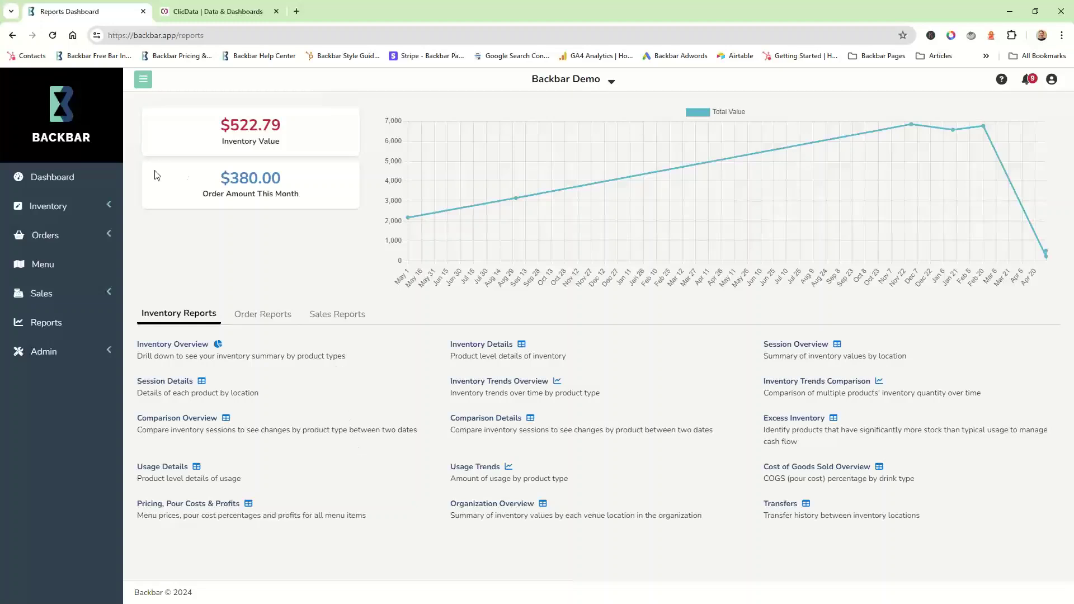
Look at the Cosmo cocktail recipe's cost and ingredient fields, and leave the recipe without saving.
left_click(84, 208)
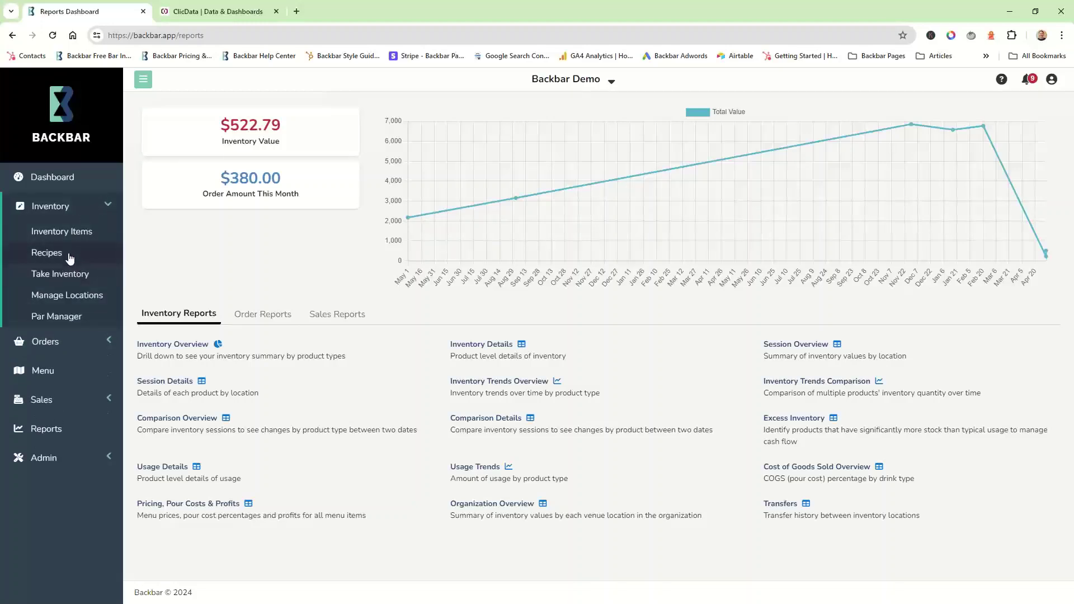
left_click(70, 258)
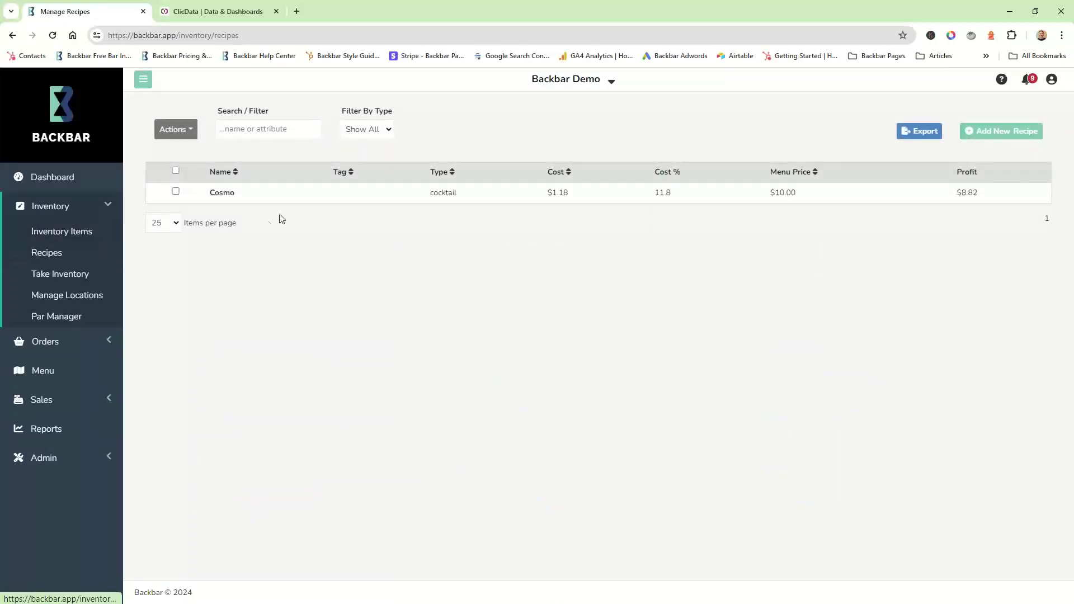
left_click(302, 195)
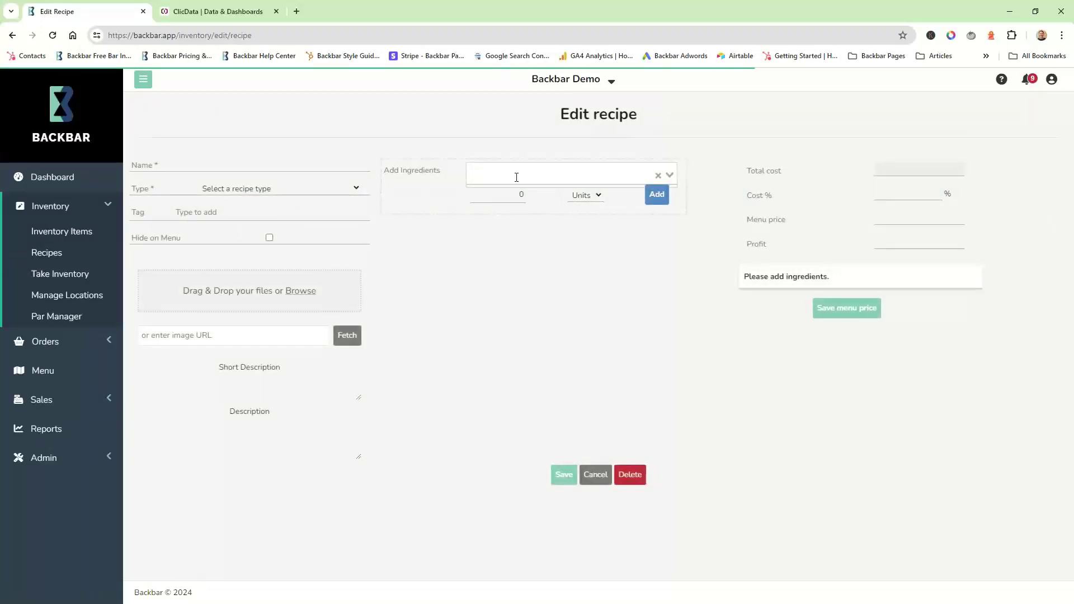
left_click(610, 175)
left_click(566, 149)
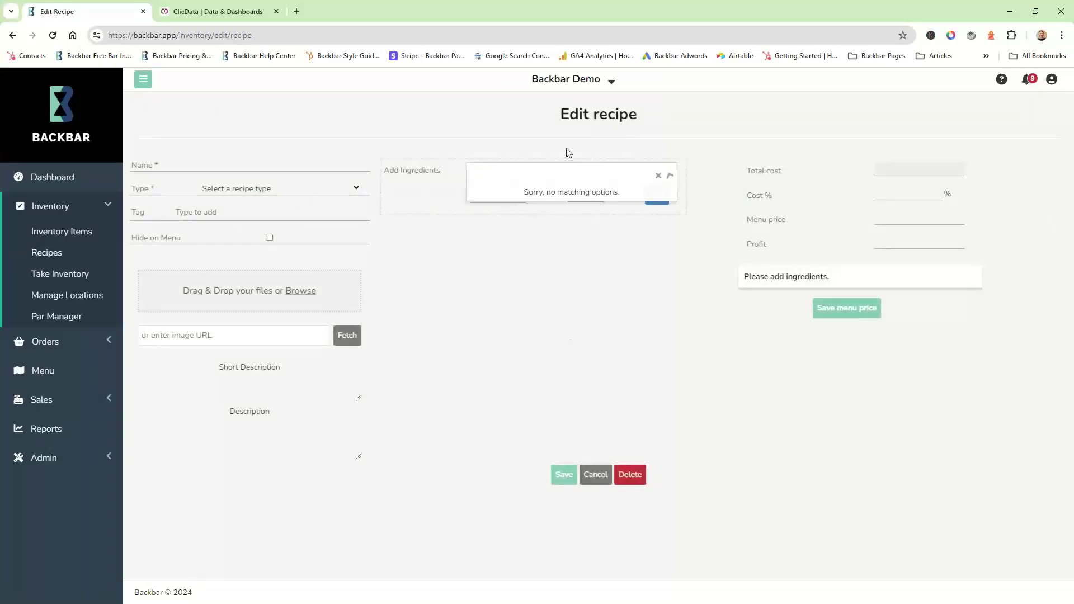
left_click(593, 475)
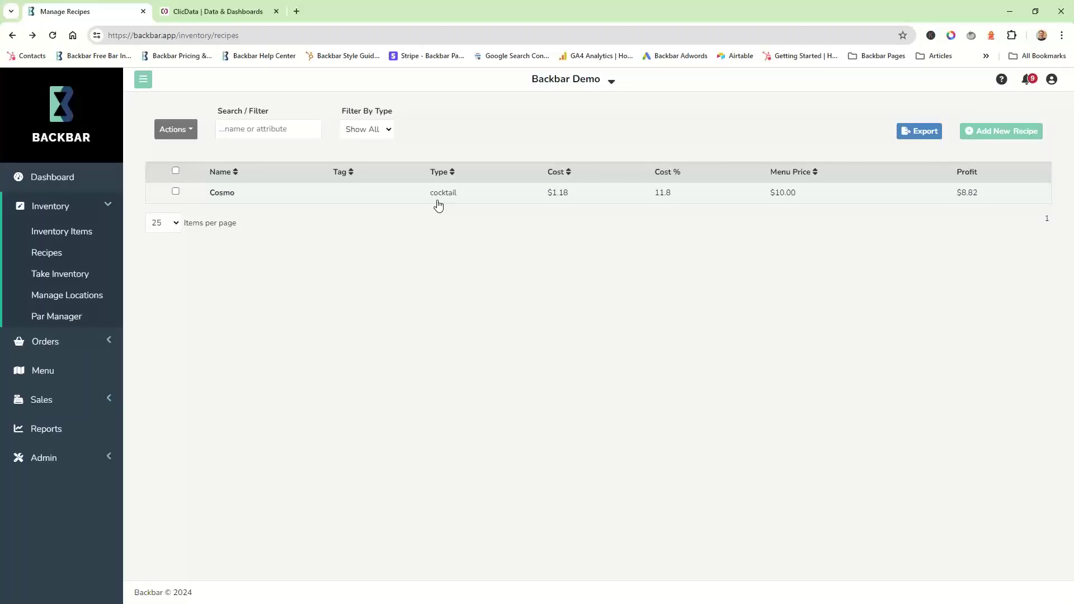
Open the price calculator for 13 Celsius Vineyards Pinot Grigio Delle Venezie 2019 and set the serving size to 6 oz.
left_click(75, 232)
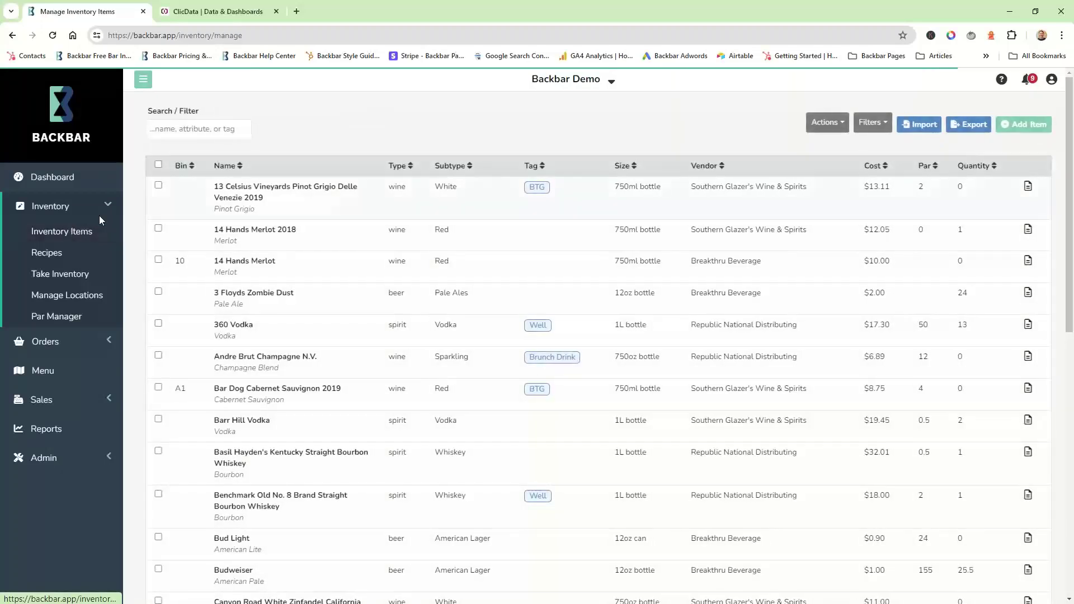
left_click(266, 207)
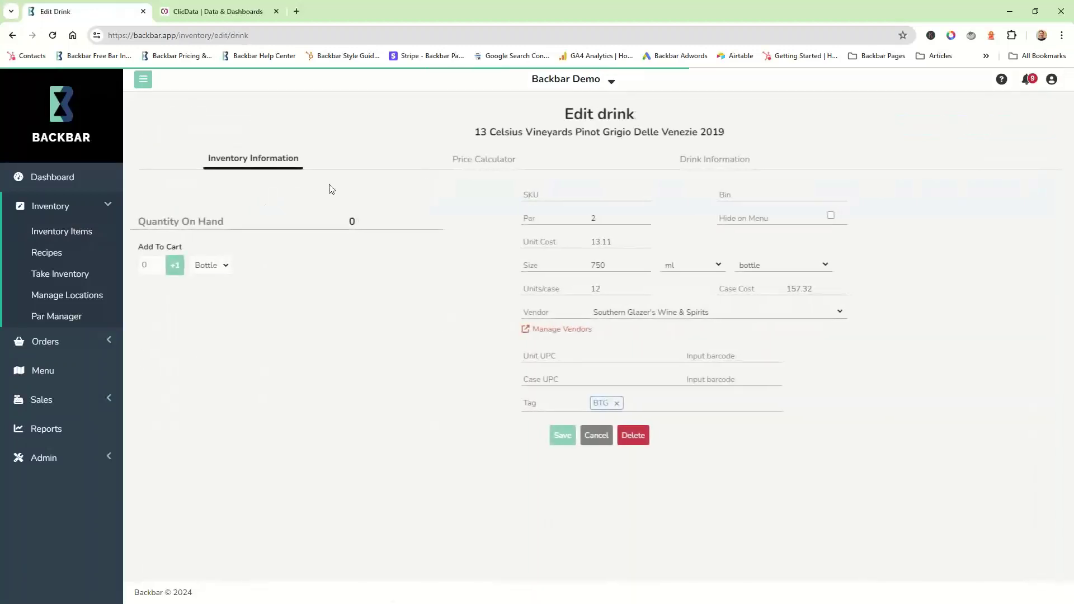
left_click(463, 162)
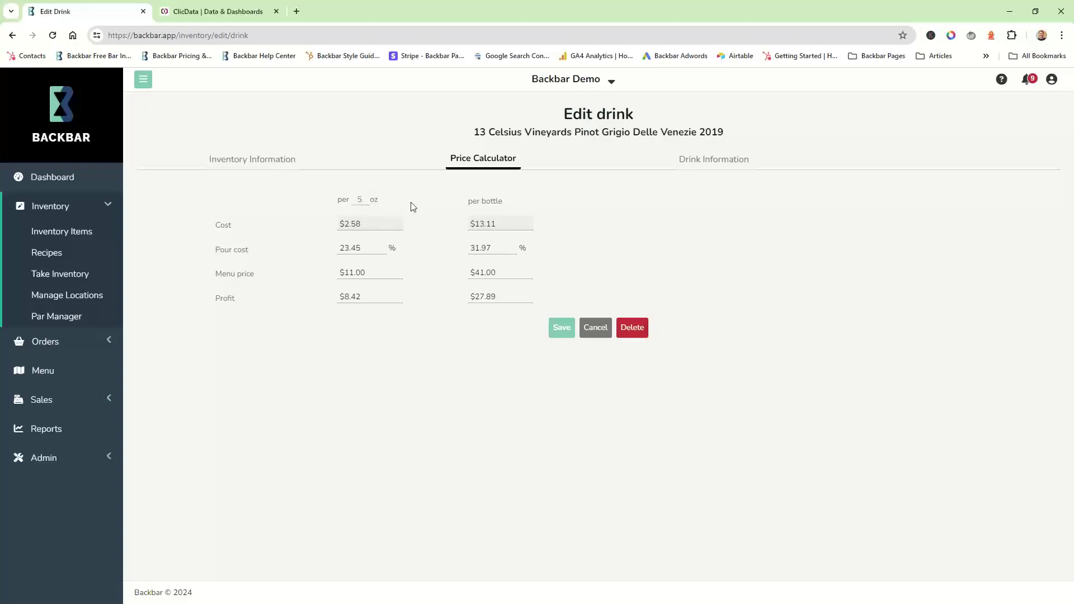
left_click(361, 199)
key("BackSpace")
type("6")
Set the 6 oz serving's pour cost to 20.45% to work out its menu price and profit.
left_click(346, 247)
key("BackSpace")
type("06")
left_click(370, 371)
left_click(371, 274)
left_click(375, 295)
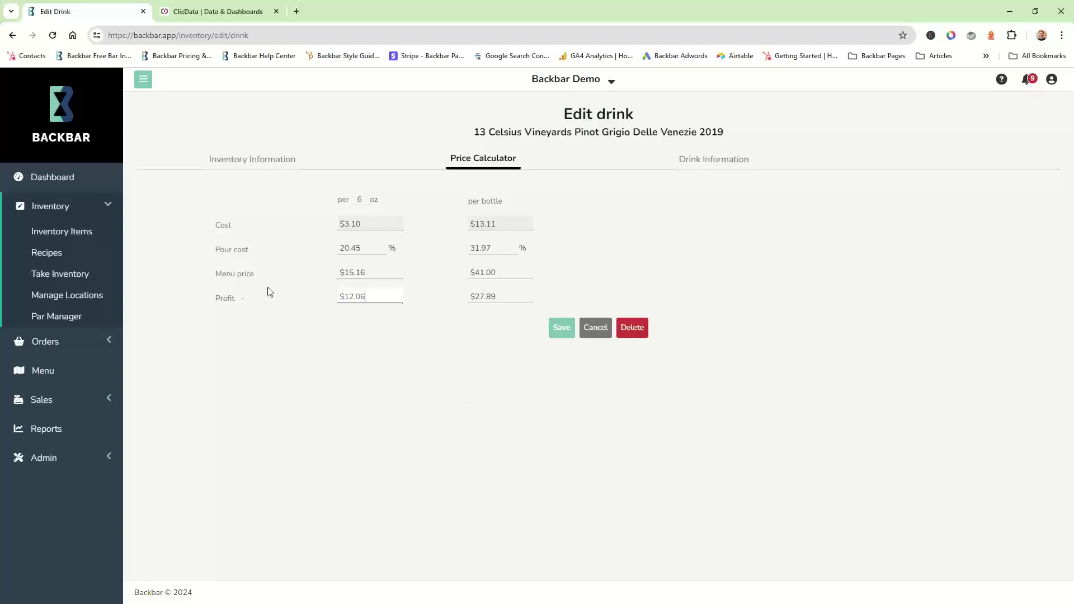
left_click(275, 329)
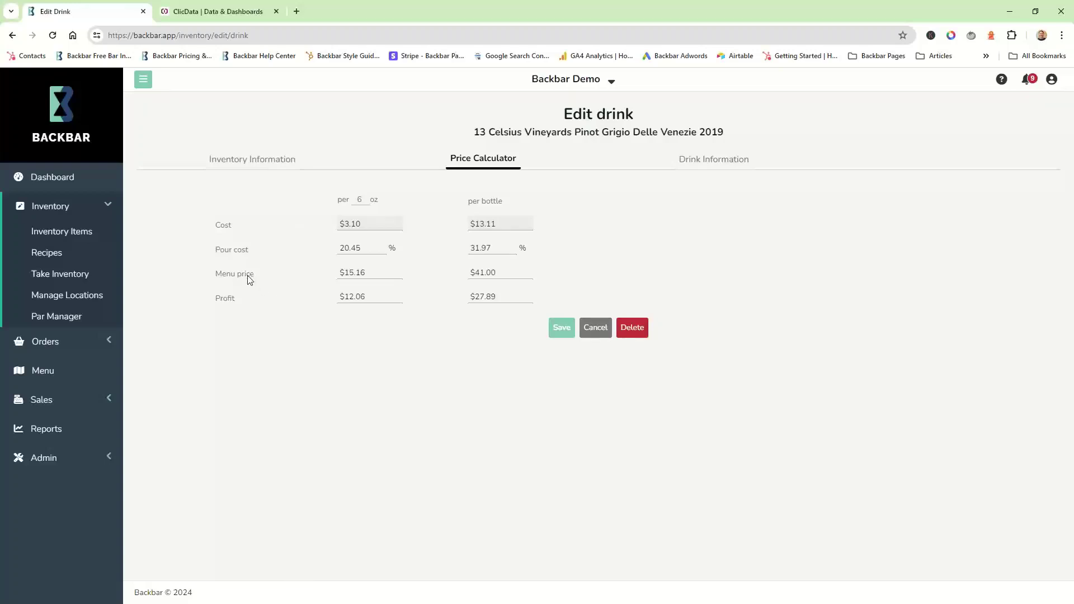
Open the order-building list covering items from all vendors.
left_click(116, 210)
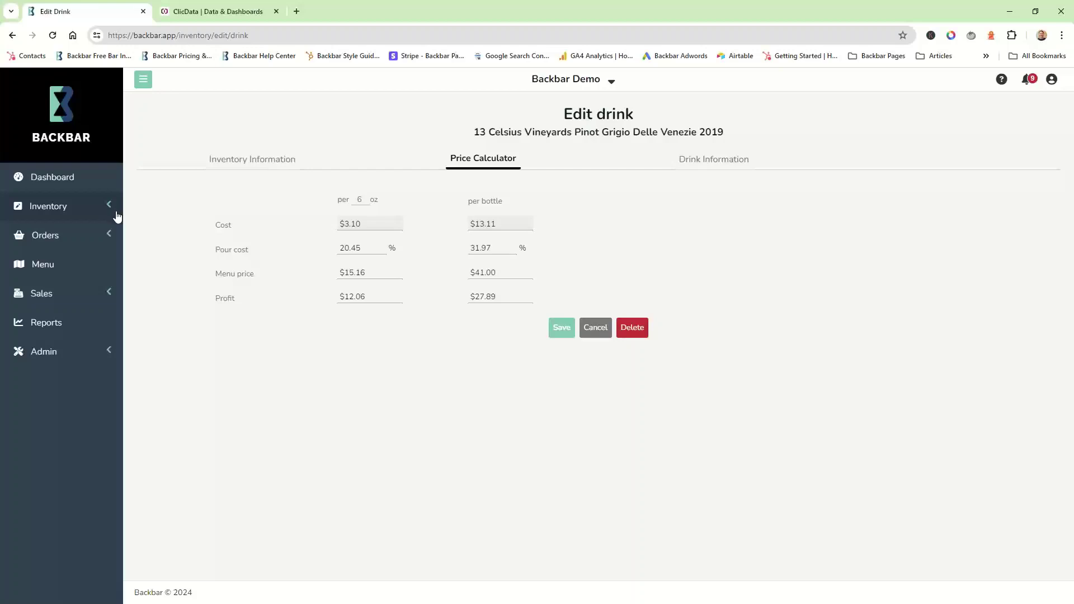
left_click(108, 241)
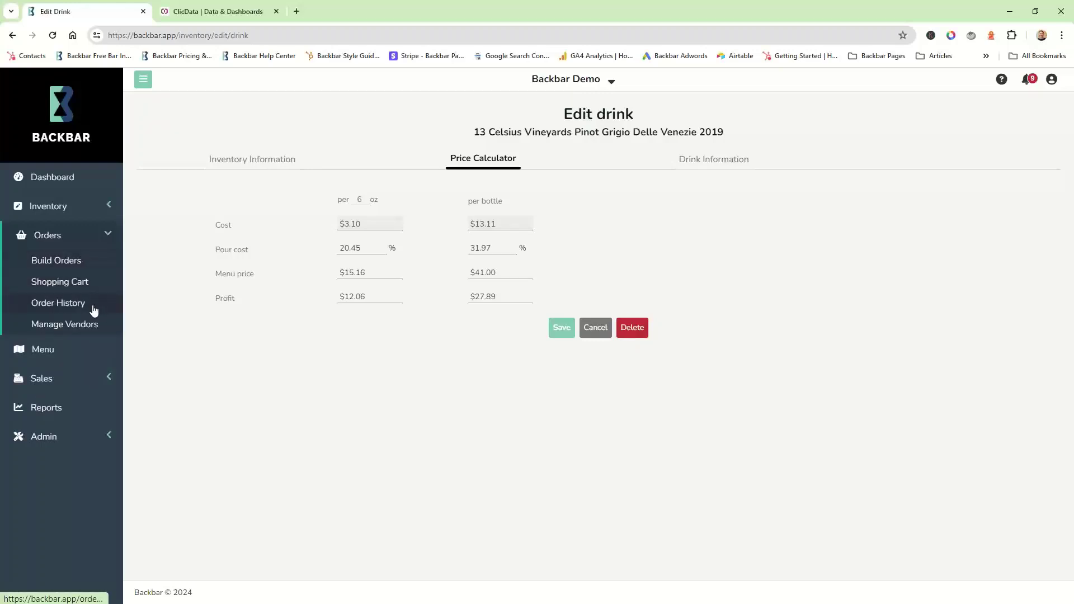
left_click(83, 263)
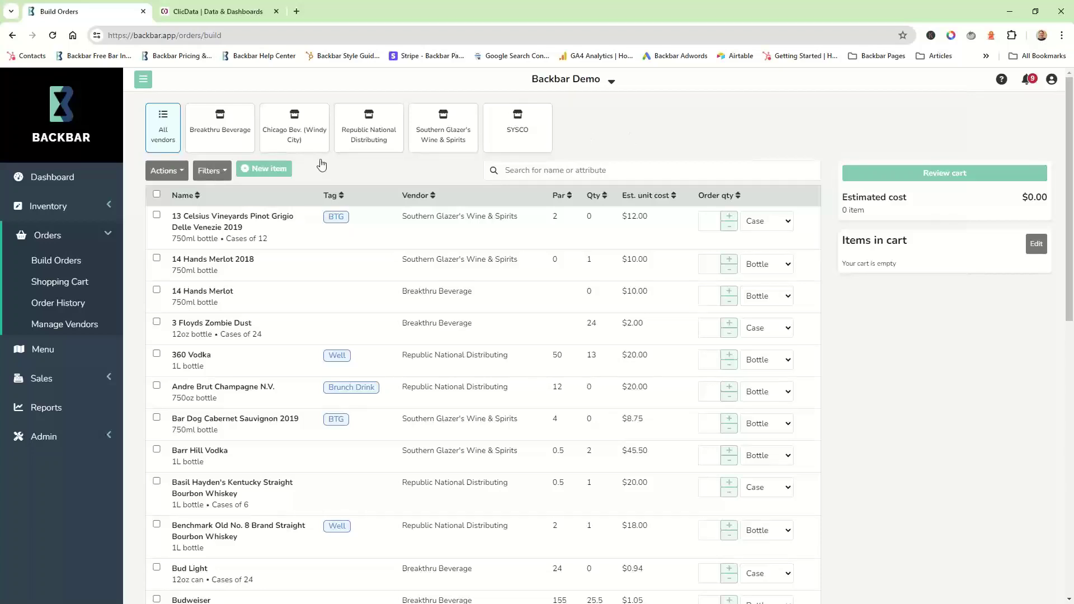
Review Breakthru Beverage's vendor details, trying the cutoff notification option, and close them without saving.
left_click(73, 330)
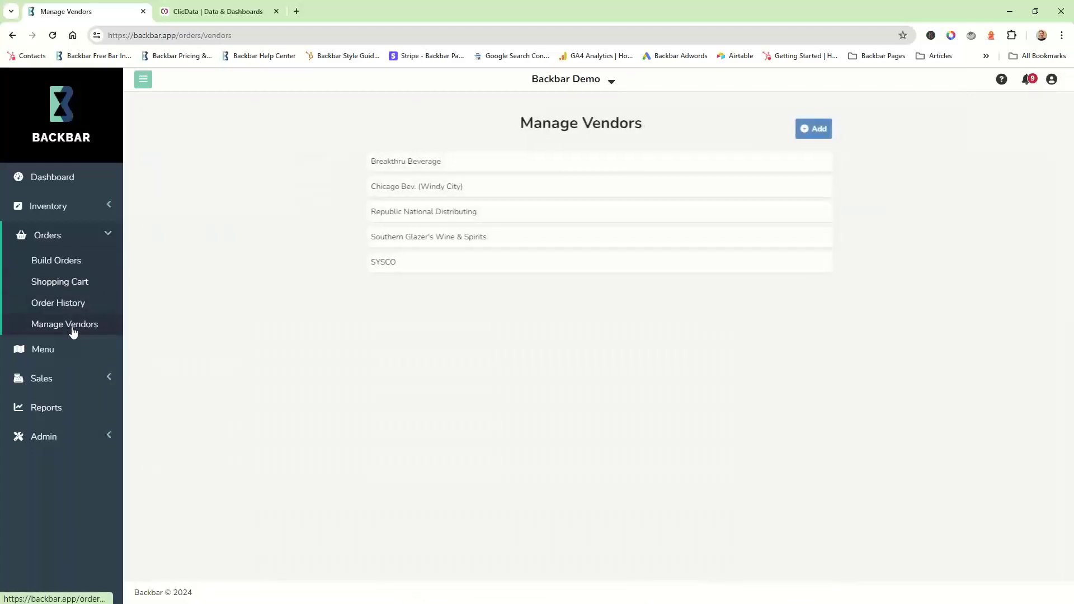
left_click(454, 174)
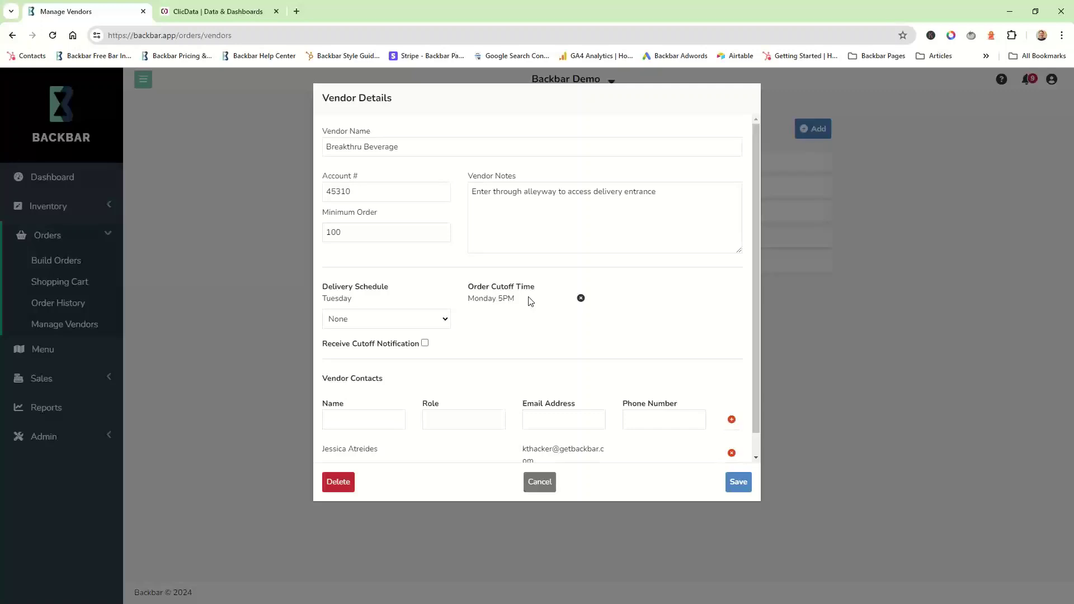
left_click(425, 344)
left_click(426, 344)
scroll(484, 339, "down", 1)
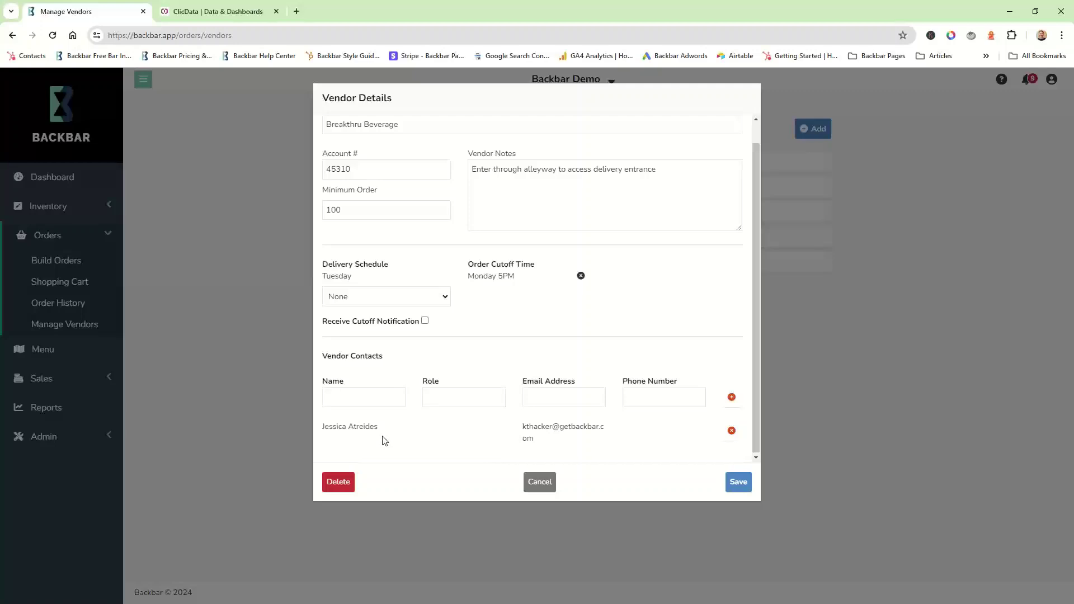
left_click(539, 482)
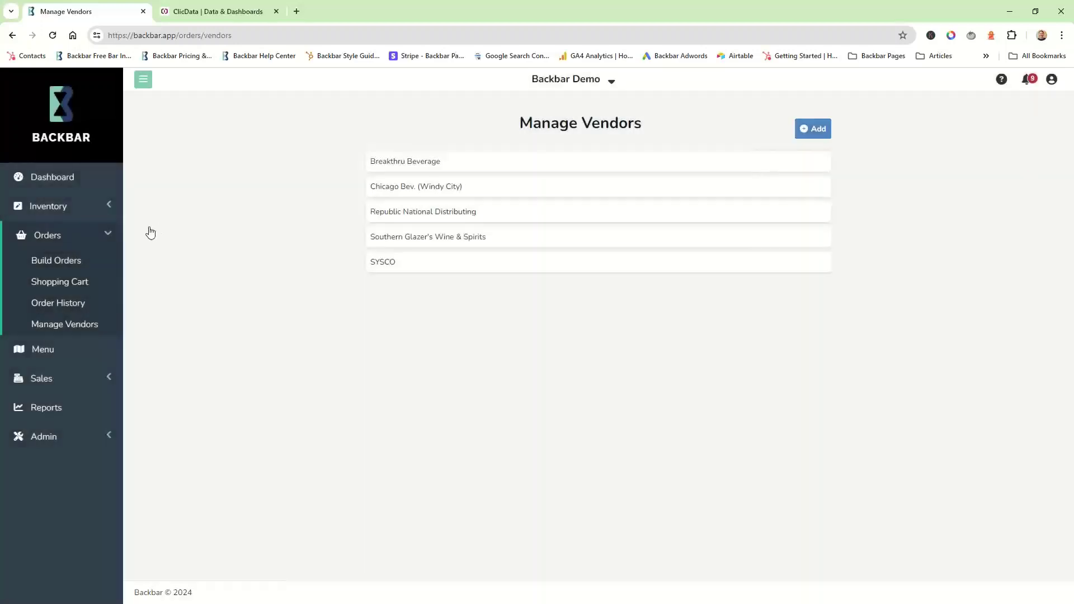
Return to building orders and limit the item list to Breakthru Beverage.
left_click(84, 263)
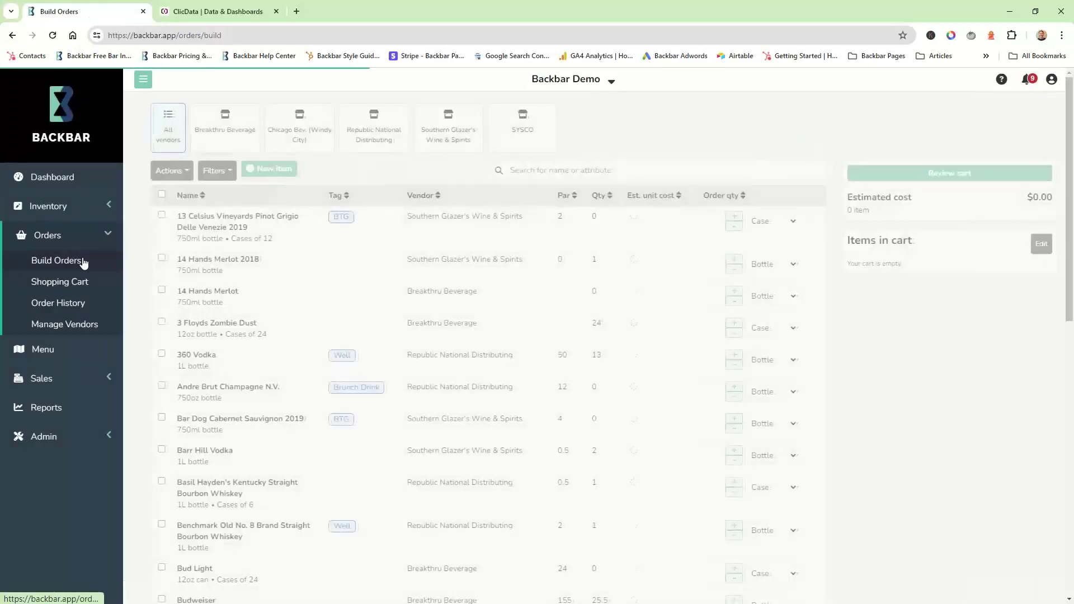
left_click(230, 139)
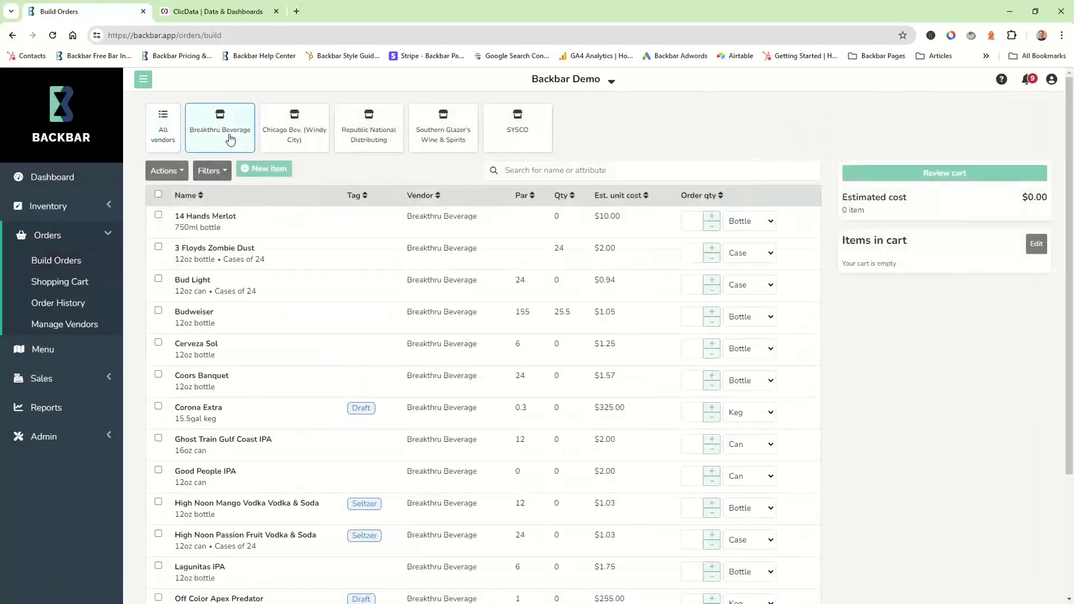
Look through the order items of Chicago Bev. (Windy City), Republic National Distributing and Breakthru Beverage, and return to all vendors.
left_click(311, 142)
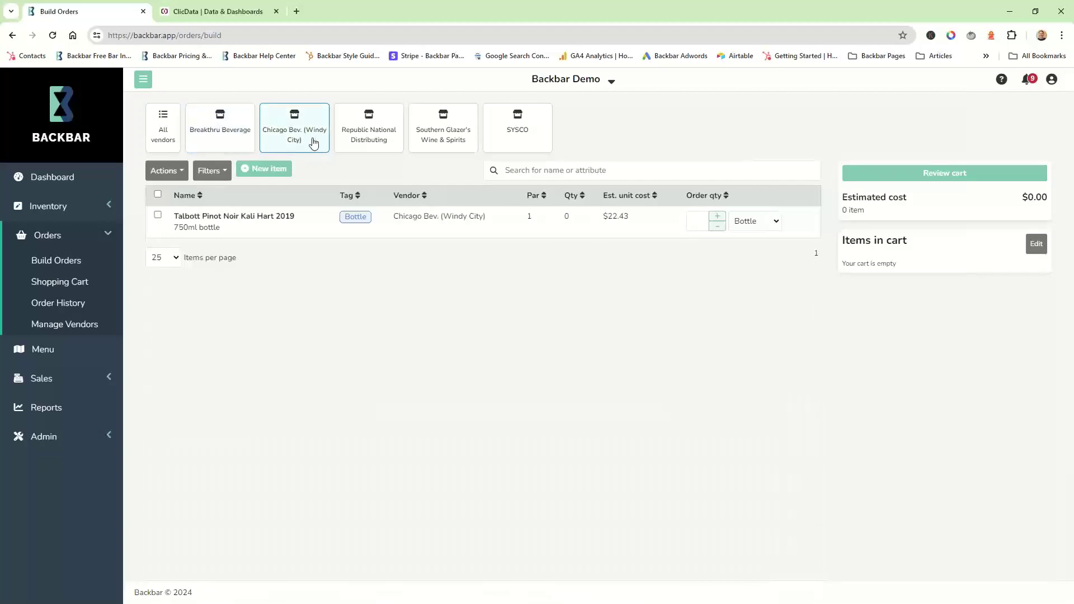
left_click(360, 138)
left_click(214, 132)
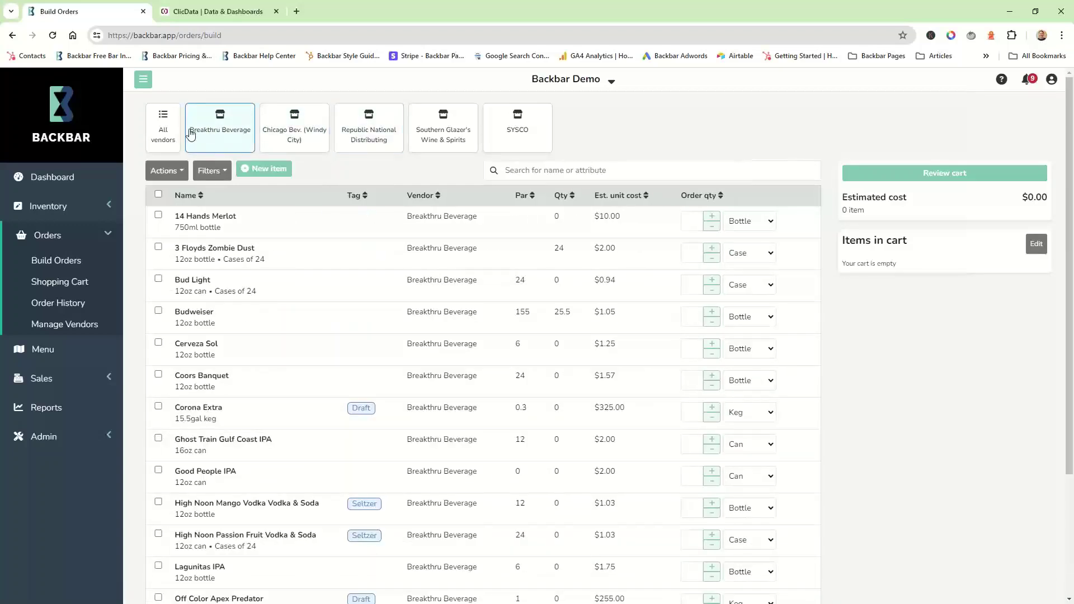
left_click(164, 136)
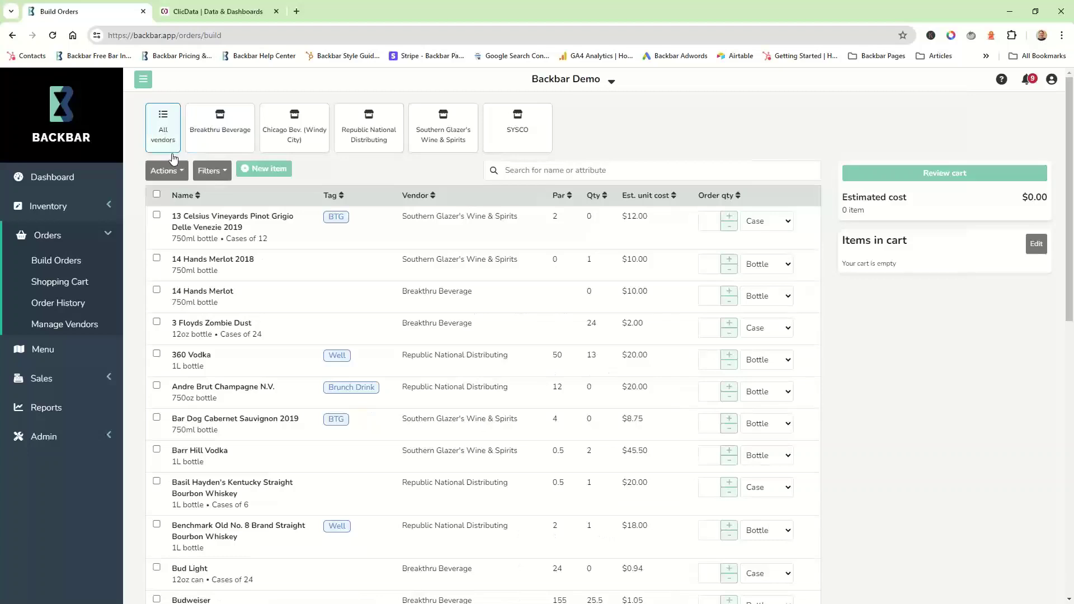
Filter the order-building list by the Out of Stock and Below Par statuses.
left_click(175, 174)
left_click(213, 176)
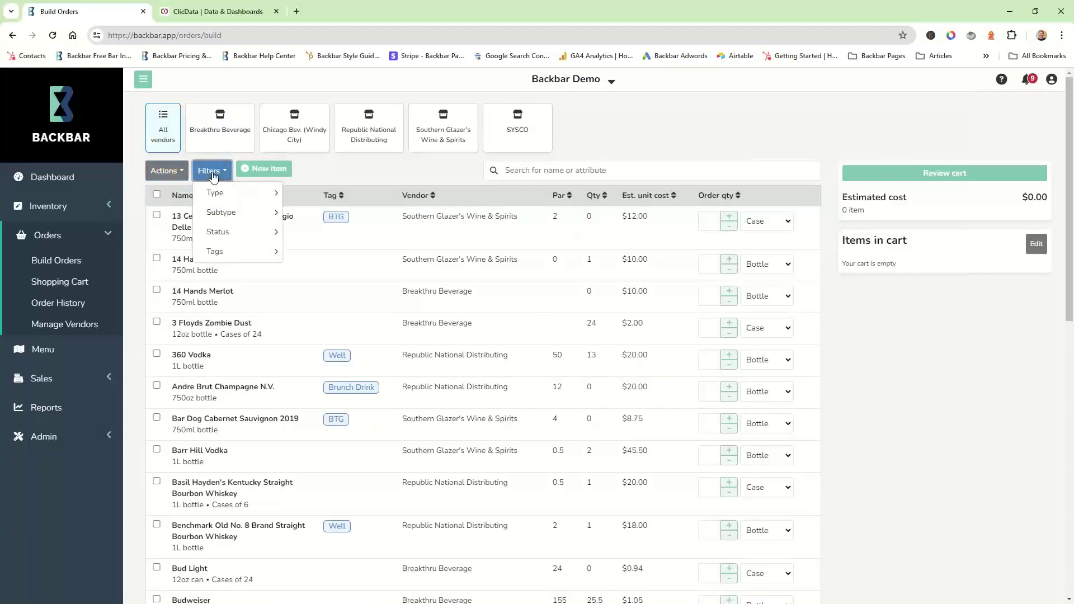
mouse_move(235, 232)
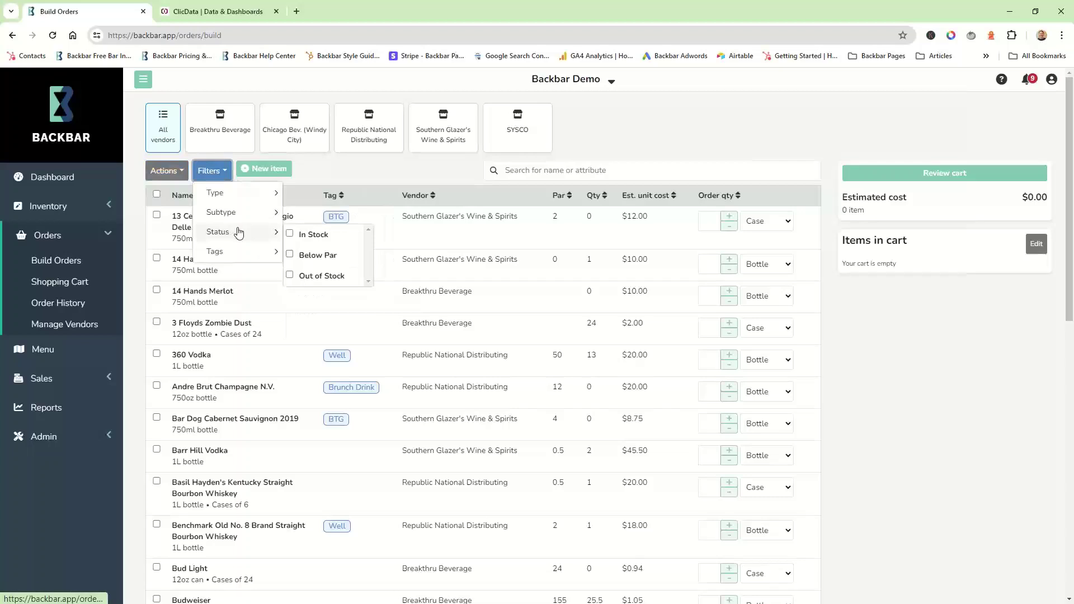
left_click(290, 255)
left_click(290, 255)
left_click(290, 275)
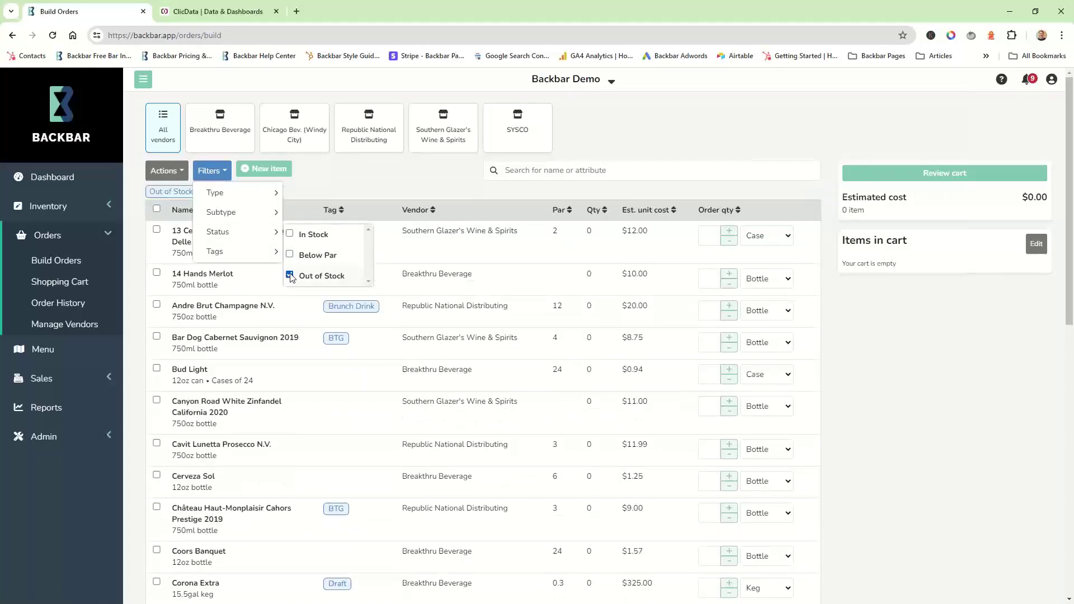
left_click(290, 255)
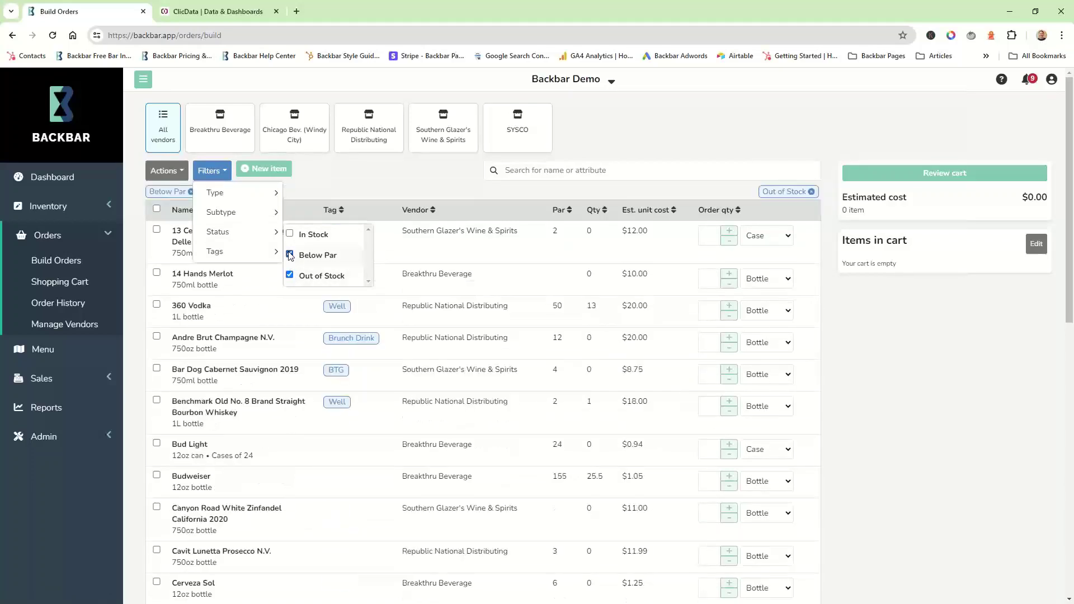
left_click(616, 137)
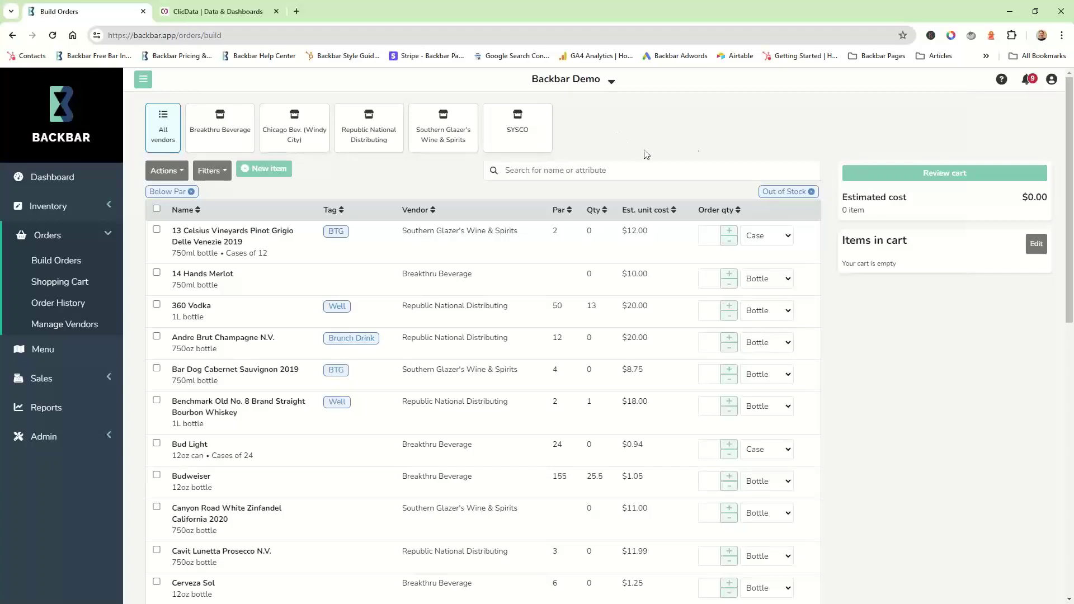
Set the order quantity of 13 Celsius Vineyards Pinot Grigio Delle Venezie 2019 to 1 bottle.
scroll(692, 146, "down", 1)
left_click(729, 183)
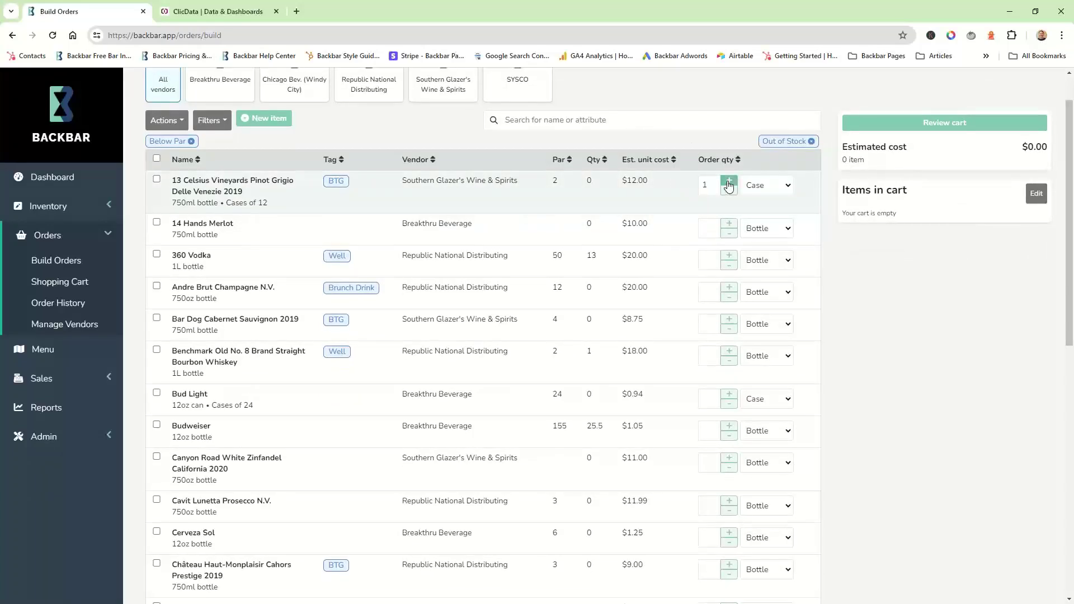
left_click(780, 190)
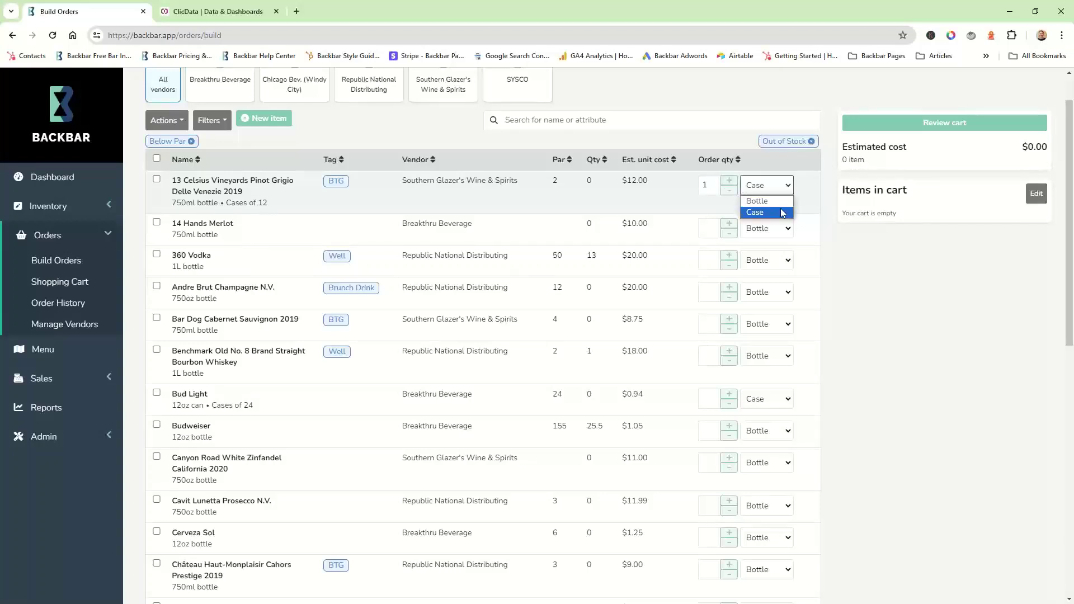
left_click(779, 202)
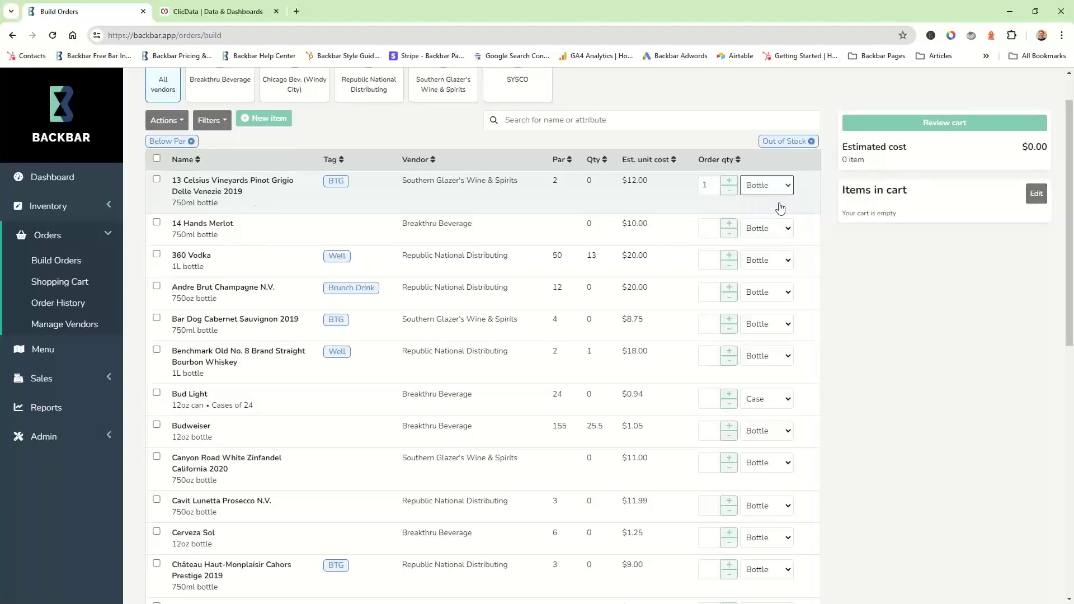
Order 1 case of 14 Hands Merlot from Breakthru Beverage and 1 bottle of 360 Vodka.
left_click(729, 225)
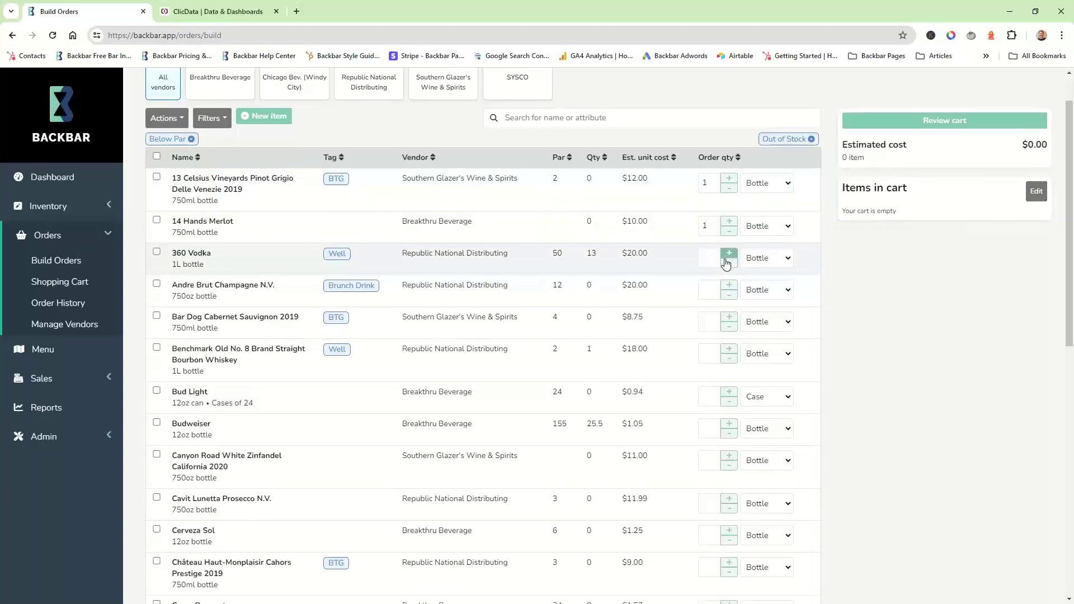
scroll(727, 242, "down", 1)
left_click(777, 217)
left_click(752, 242)
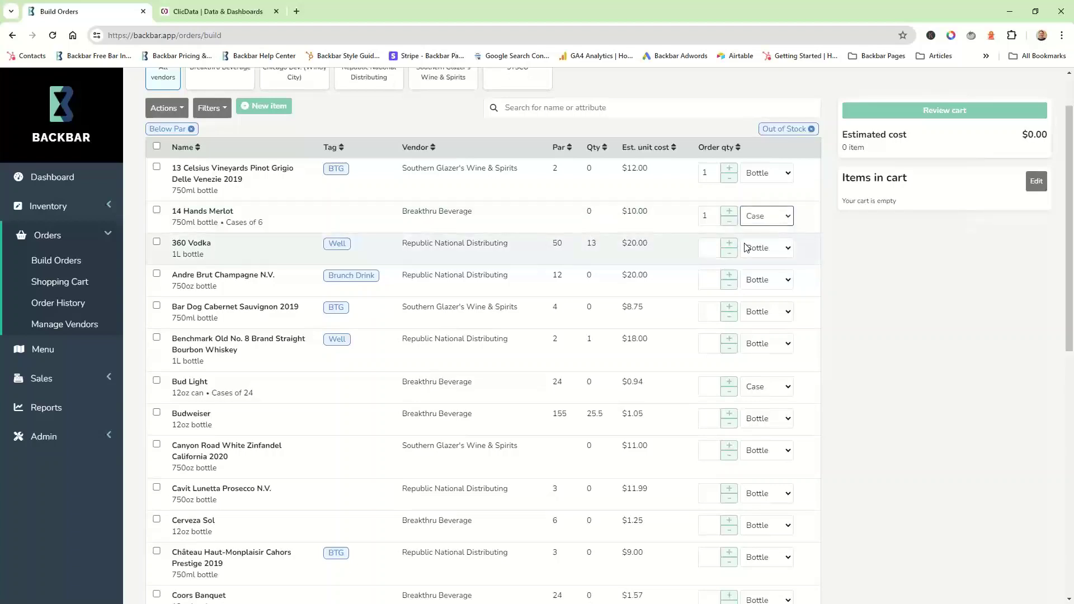
left_click(730, 245)
scroll(523, 244, "up", 2)
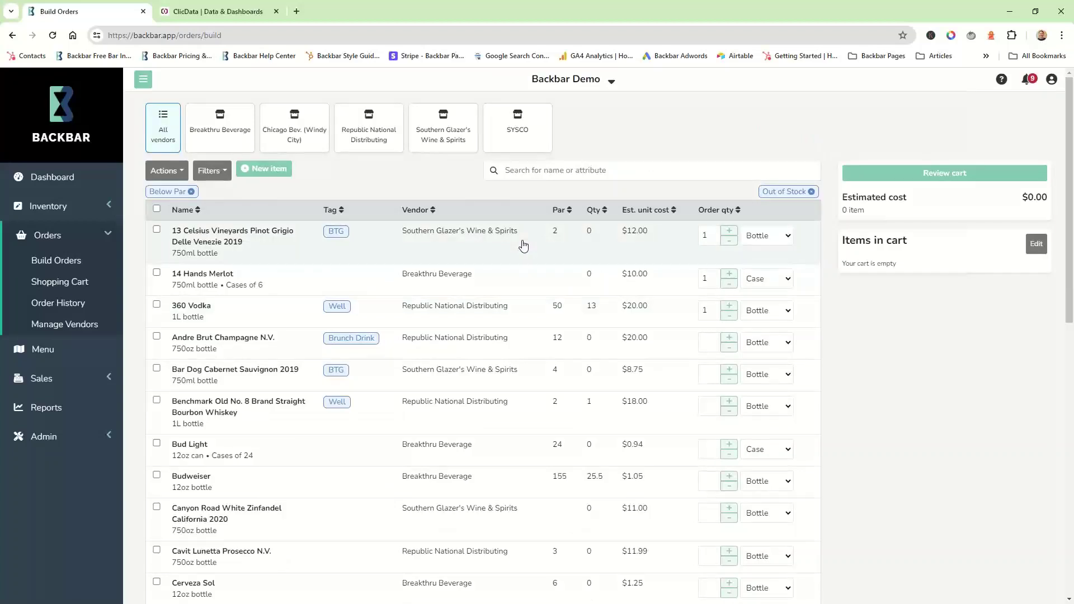
Review the cart and include the Southern Glazer's, Breakthru Beverage and Republic National Distributing orders for placement.
left_click(938, 174)
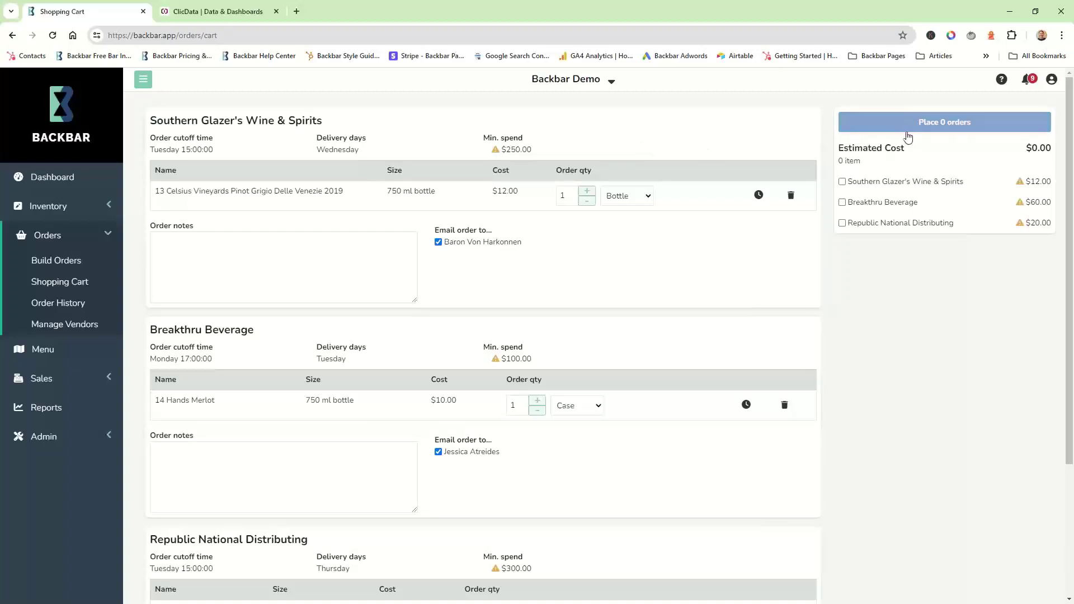
left_click(842, 181)
left_click(841, 202)
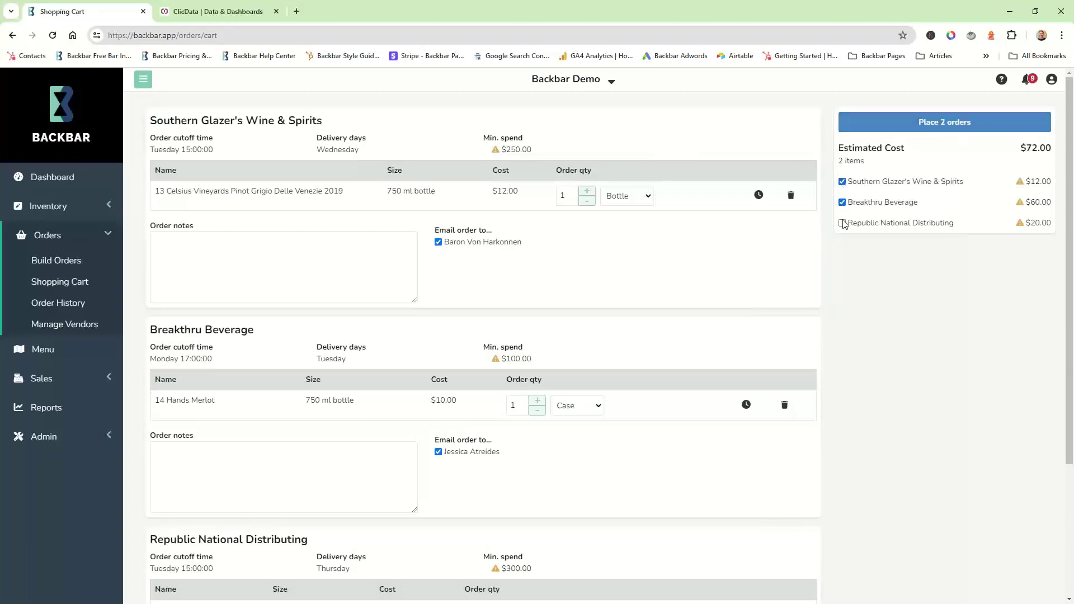
left_click(842, 222)
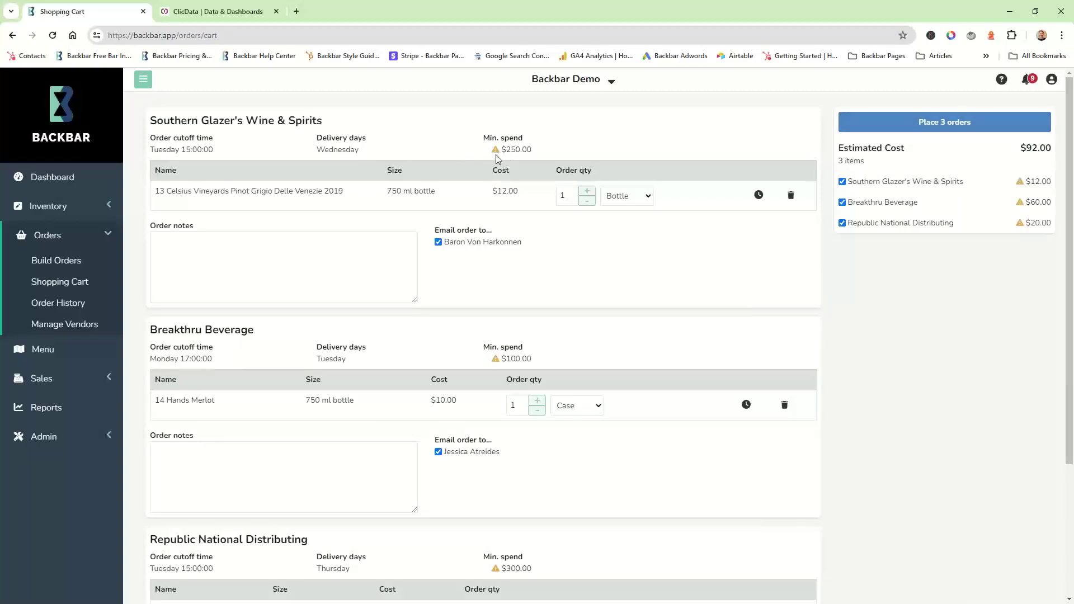
Raise the cart quantities to 2 cases of 13 Celsius Pinot Grigio and 2 cases of 14 Hands Merlot.
mouse_move(498, 155)
left_click(621, 199)
left_click(621, 223)
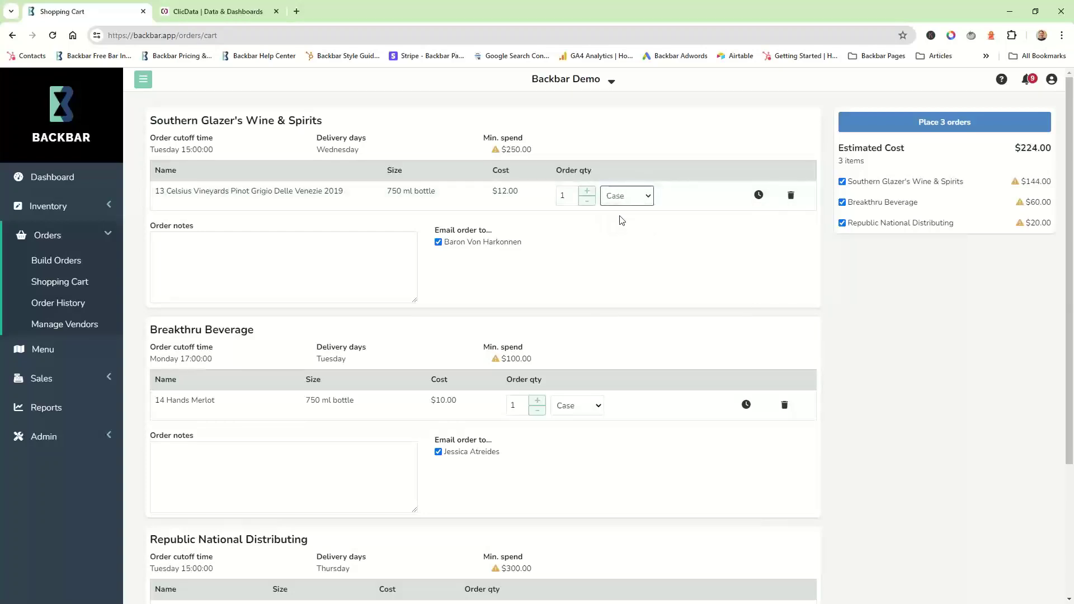
left_click(587, 192)
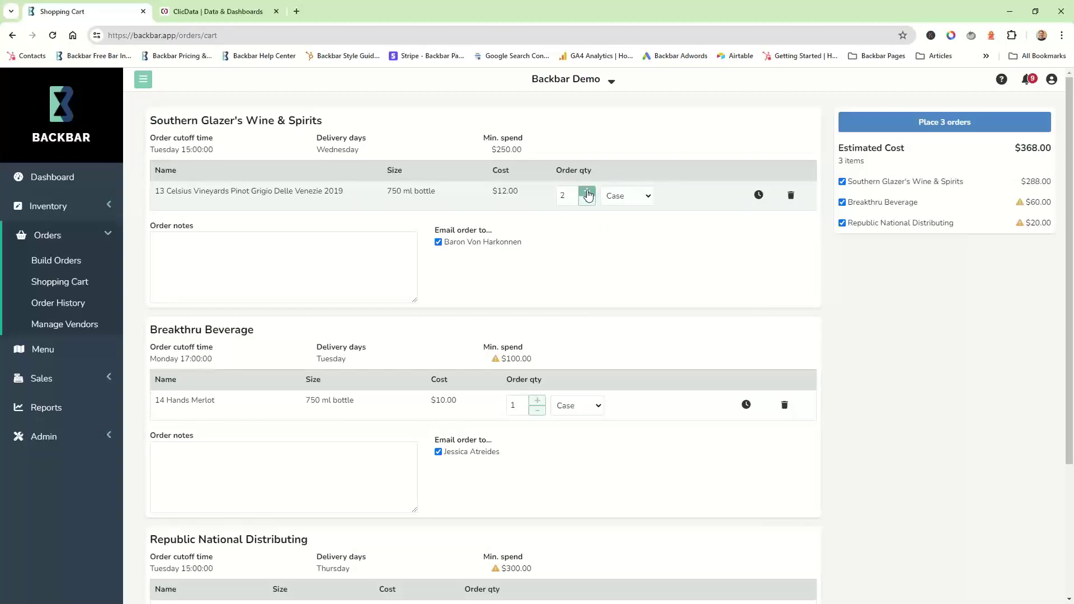
left_click(536, 400)
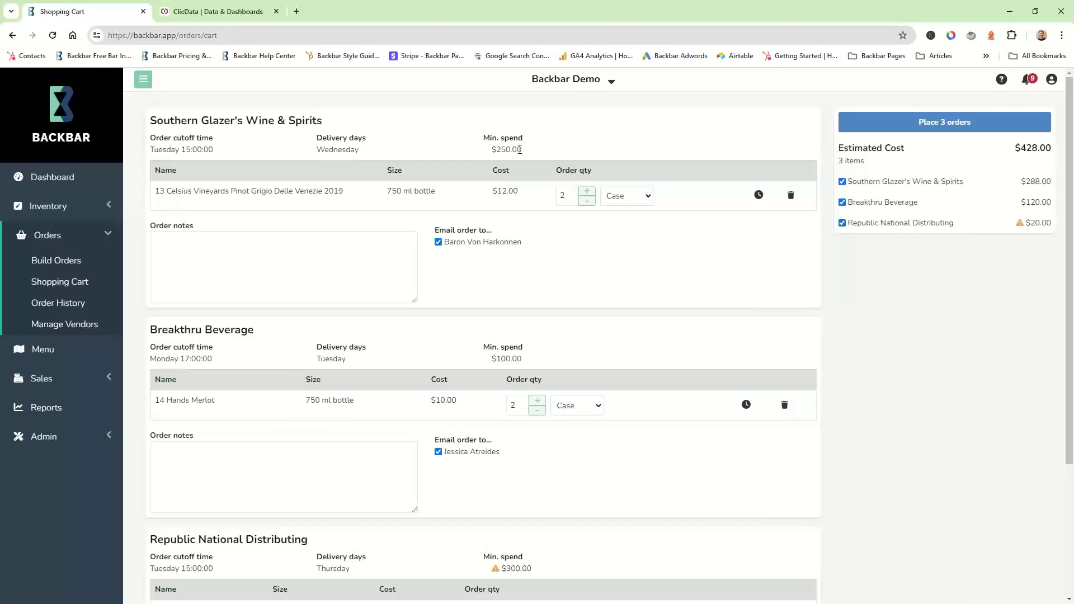
Change the 360 Vodka quantity in the Republic National Distributing order to 2 cases.
scroll(531, 318, "down", 3)
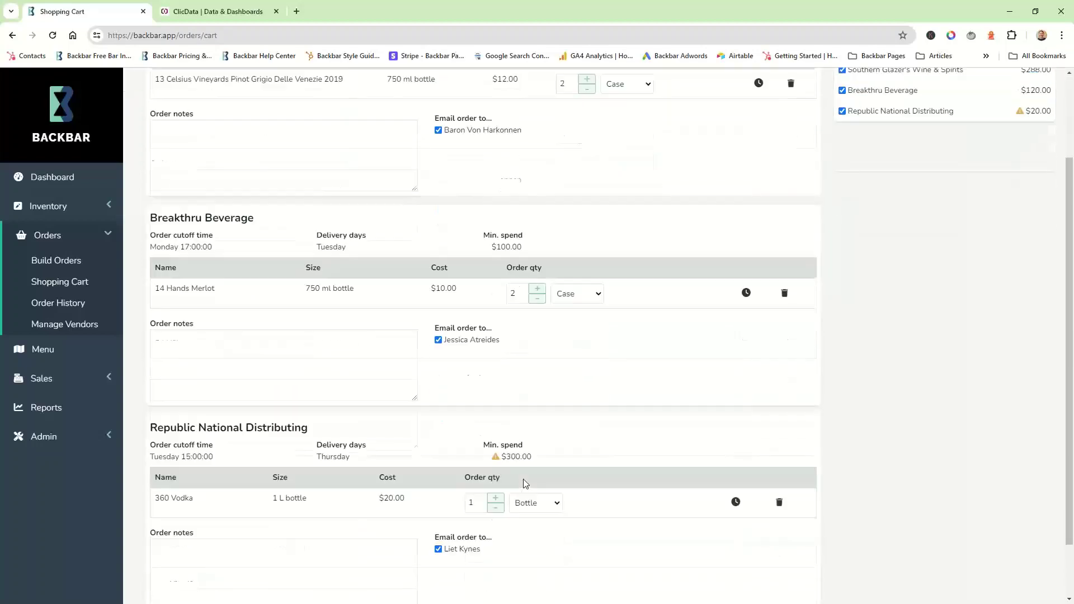
left_click(532, 492)
left_click(528, 499)
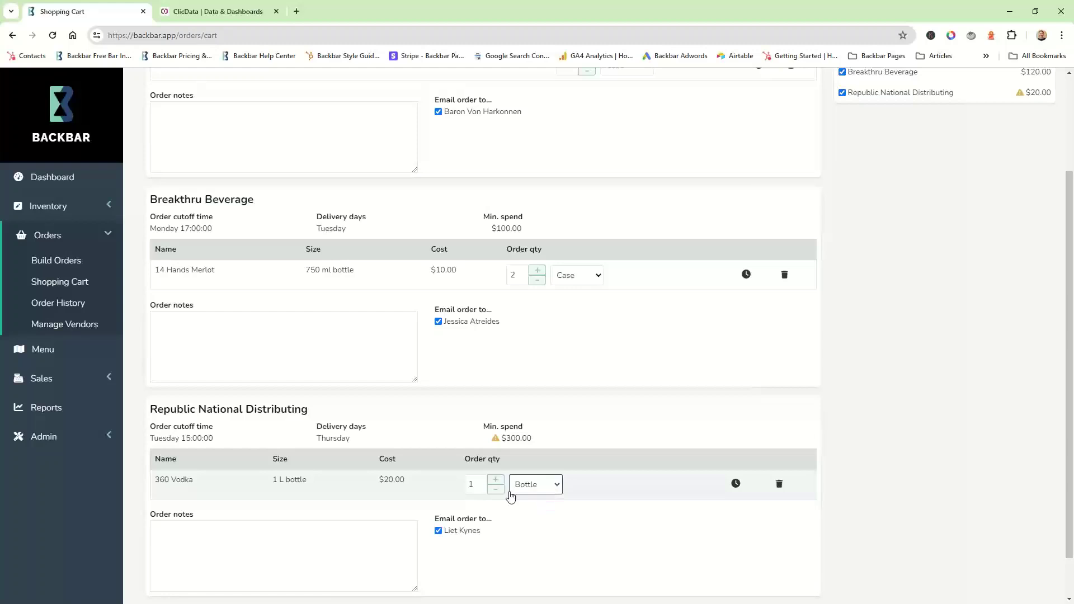
left_click(497, 481)
left_click(535, 484)
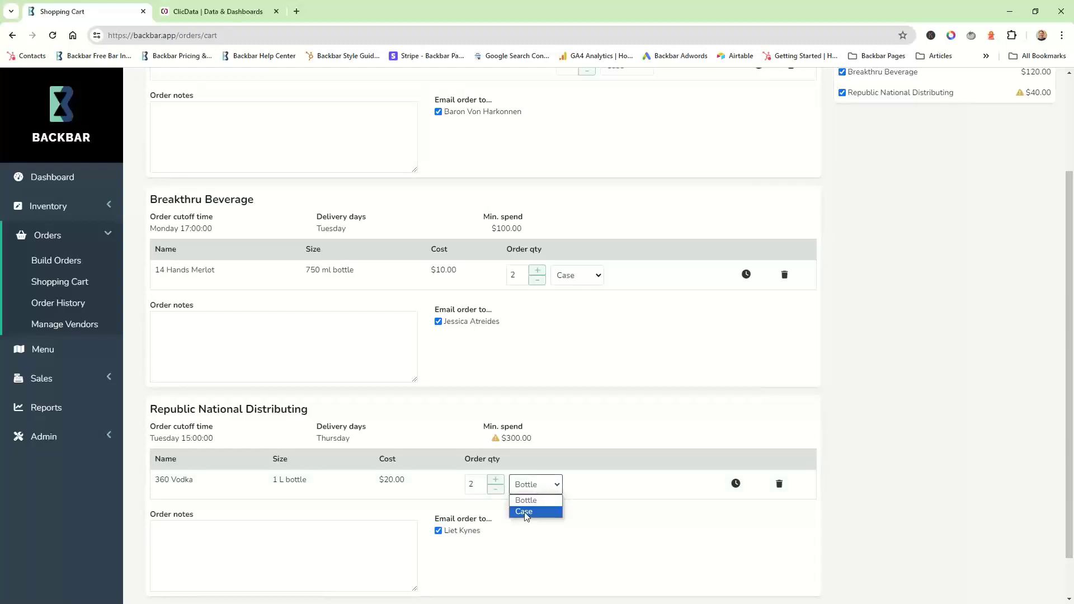
left_click(525, 510)
Place the three vendor orders and open the new Southern Glazer's Wine & Spirits order from the order history.
scroll(923, 278, "up", 3)
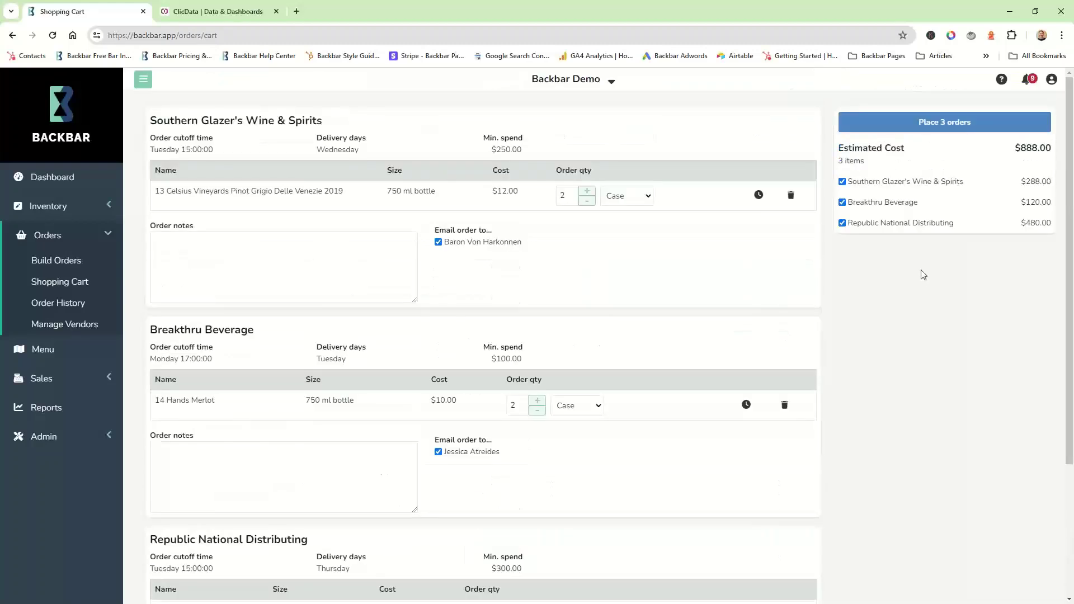
left_click(950, 132)
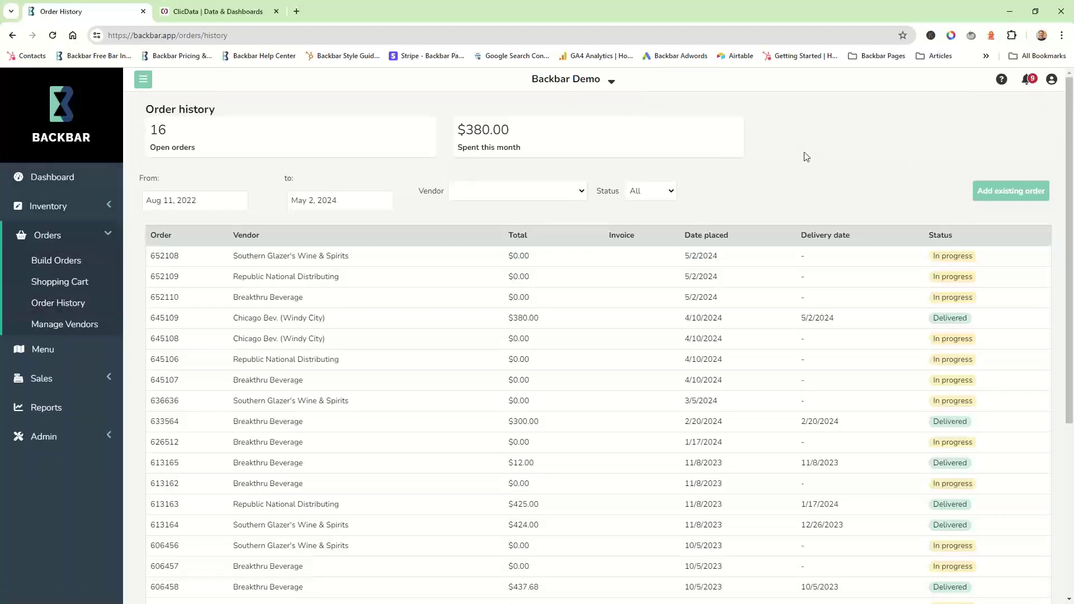
right_click(838, 257)
left_click(803, 260)
left_click(803, 260)
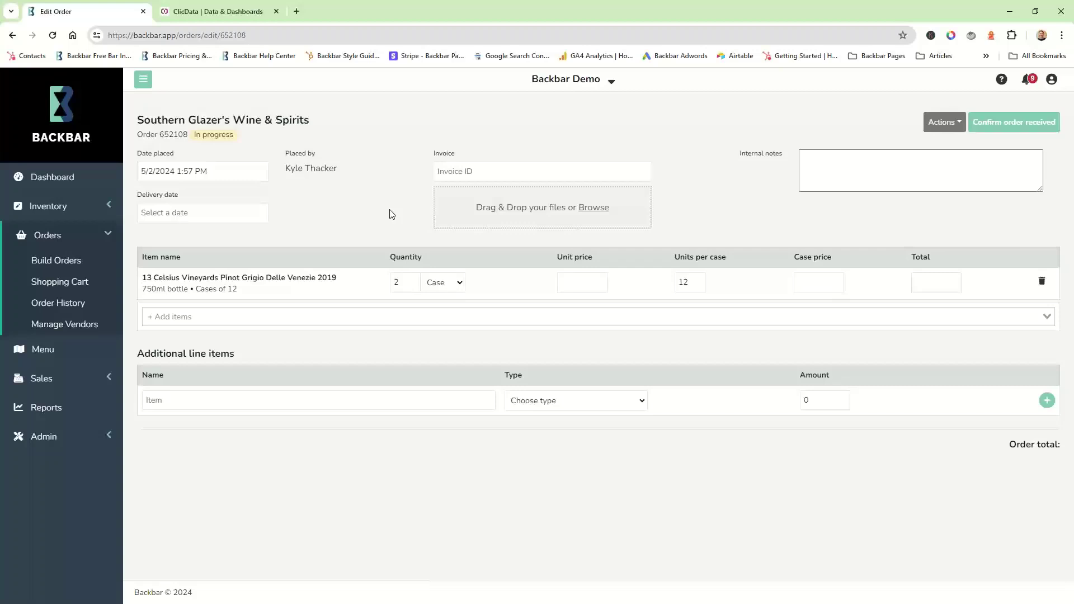
Set the unit price of the 13 Celsius Pinot Grigio to 10.00.
right_click(580, 289)
left_click(571, 283)
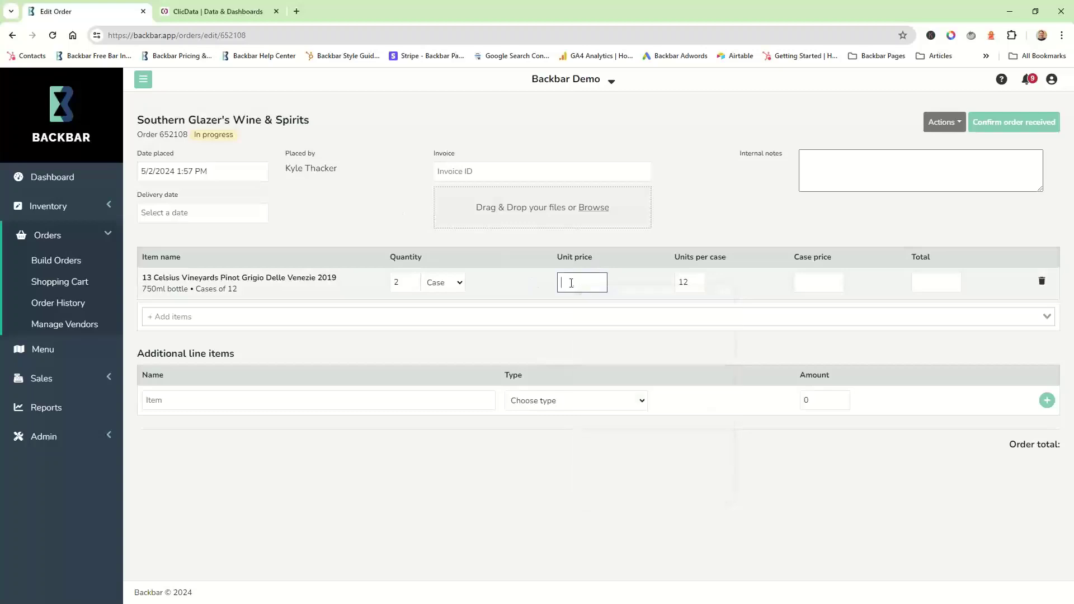
type("10.00")
left_click(625, 358)
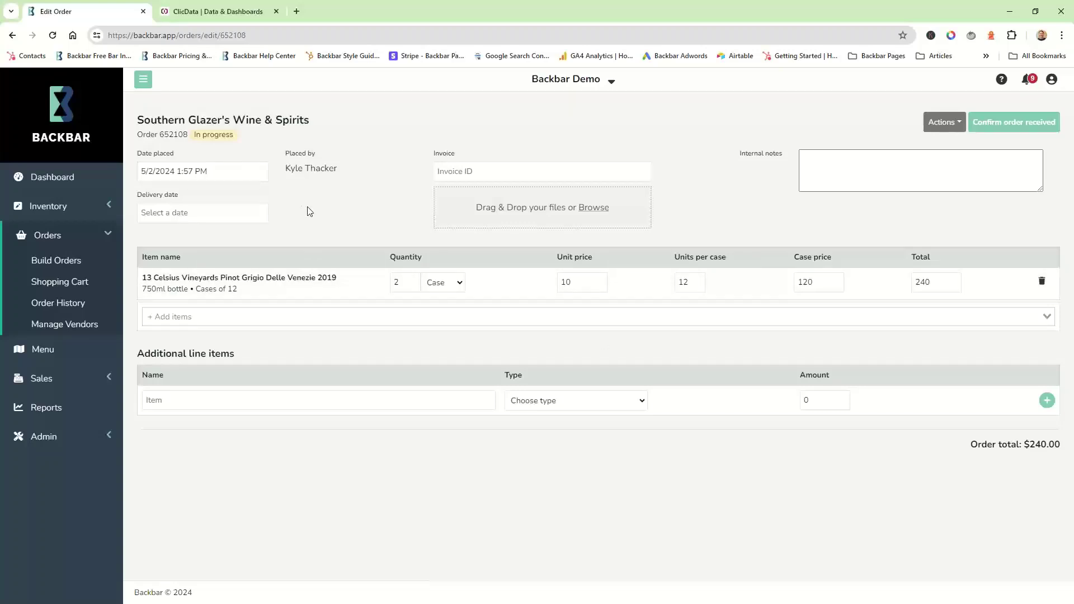
Add a line item named Shipping, type Shipping/Delivery, with amount 5.00, and confirm the order as received.
left_click(285, 398)
right_click(578, 401)
left_click(579, 401)
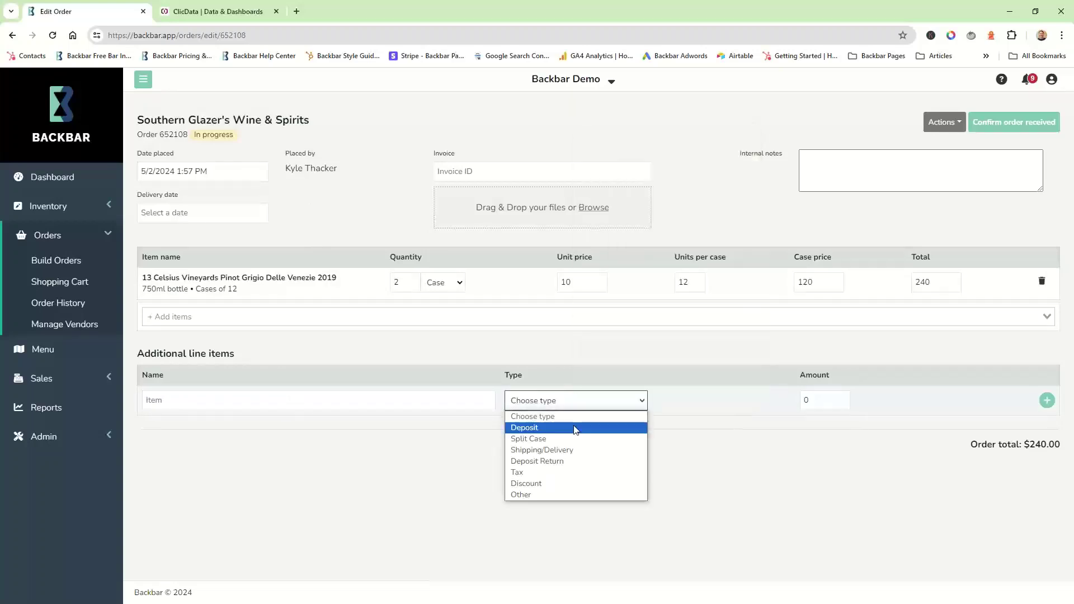
left_click(574, 453)
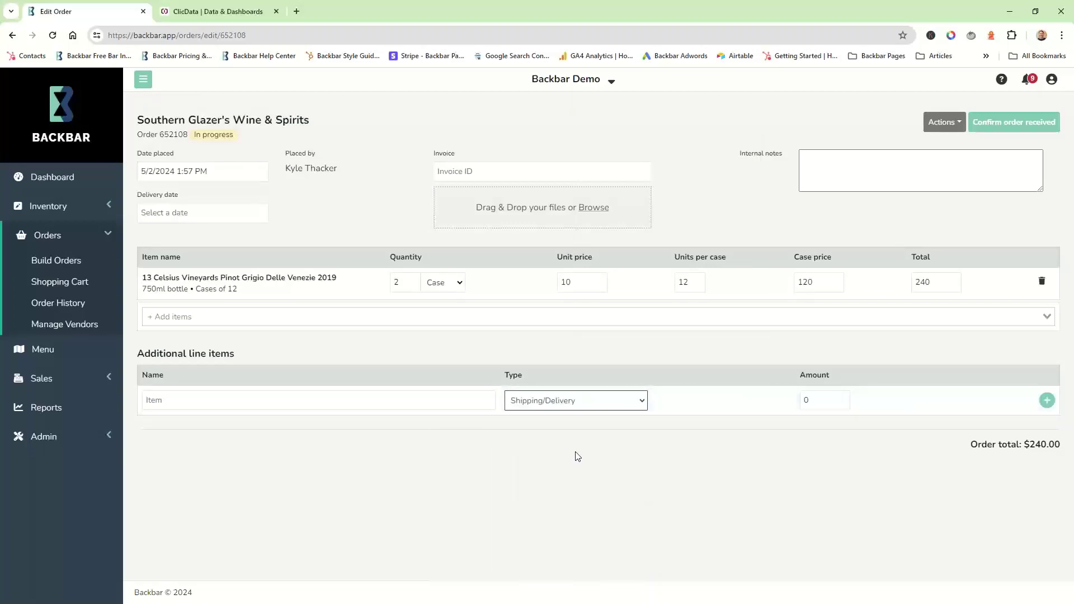
left_click(376, 400)
type("5.00")
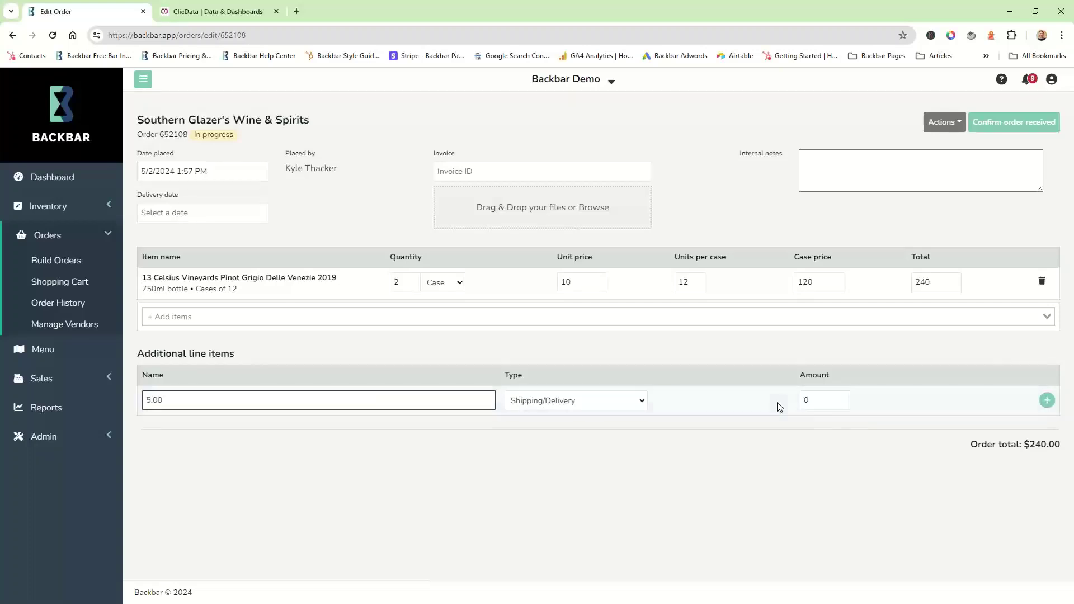
triple_click(319, 397)
type("Shipping")
left_click(836, 400)
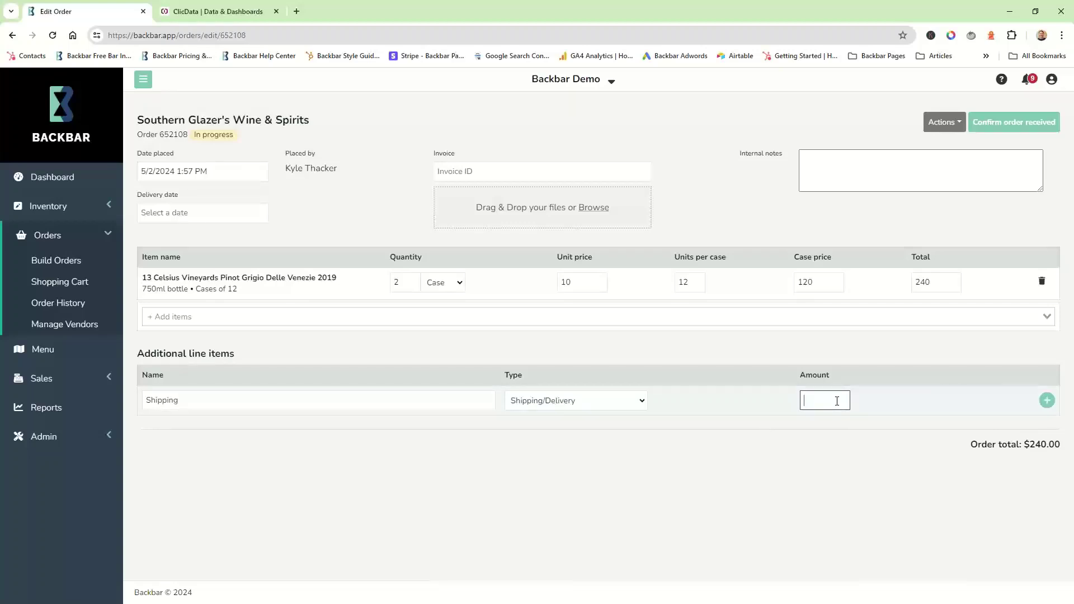
type("5.00")
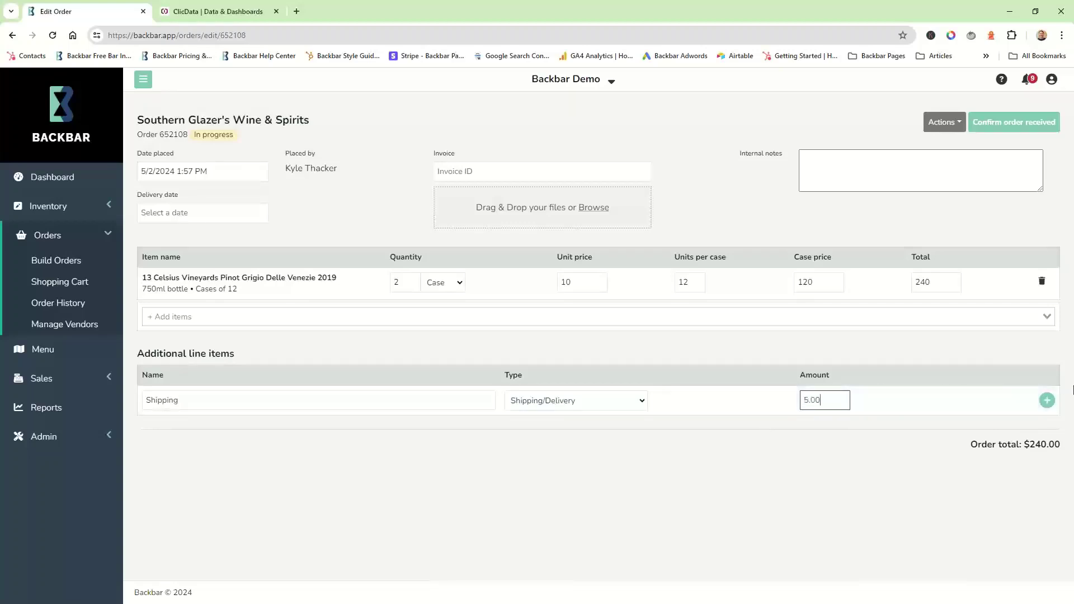
left_click(1047, 400)
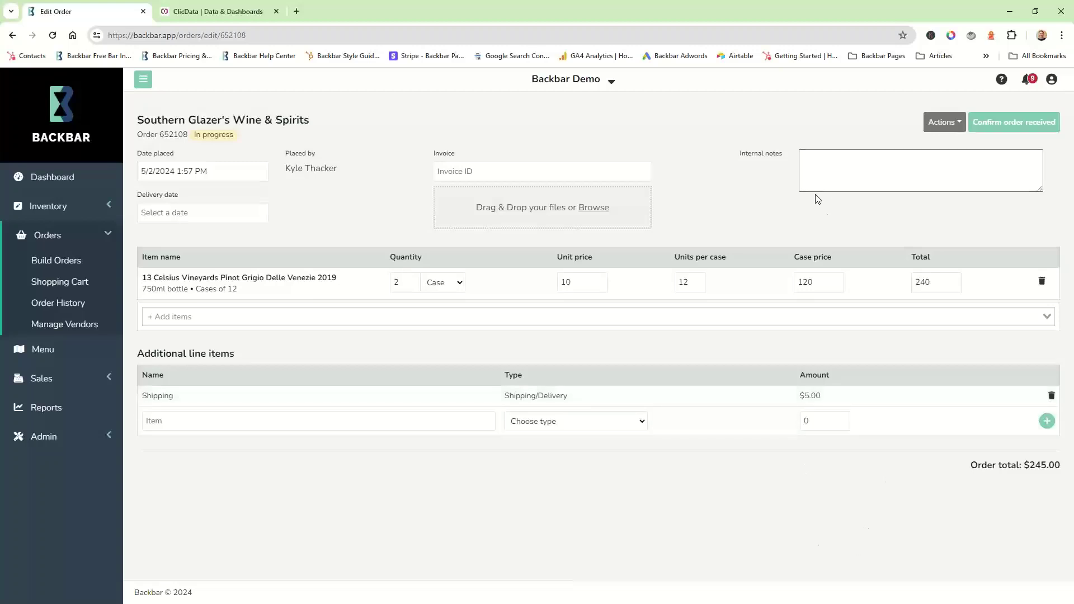
left_click(1019, 128)
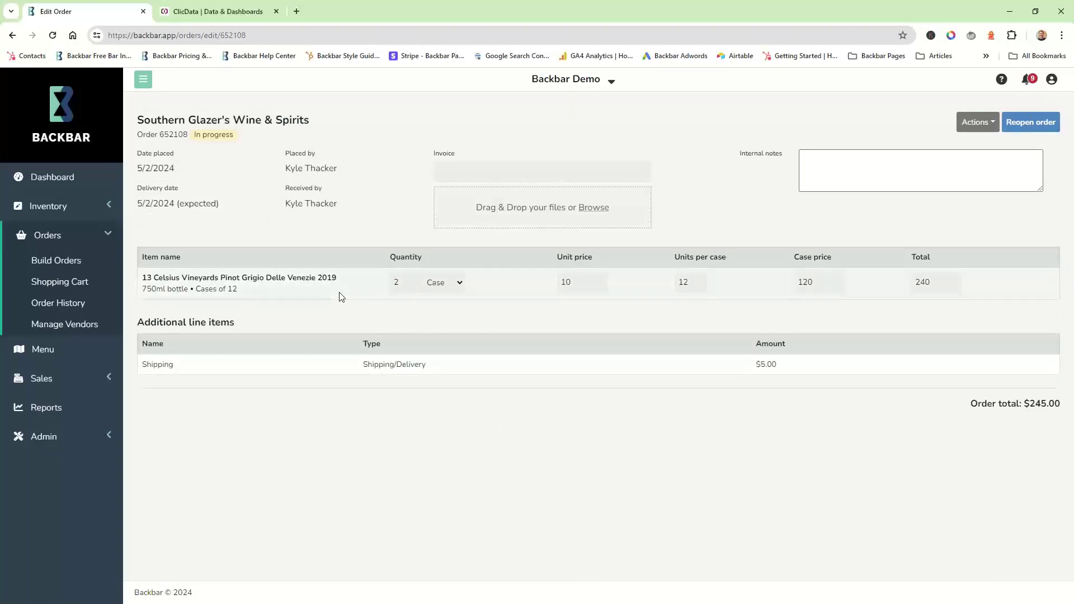
Review the history of the 13 Celsius Vineyards Pinot Grigio in the inventory items list, including its received order, and close it.
left_click(103, 209)
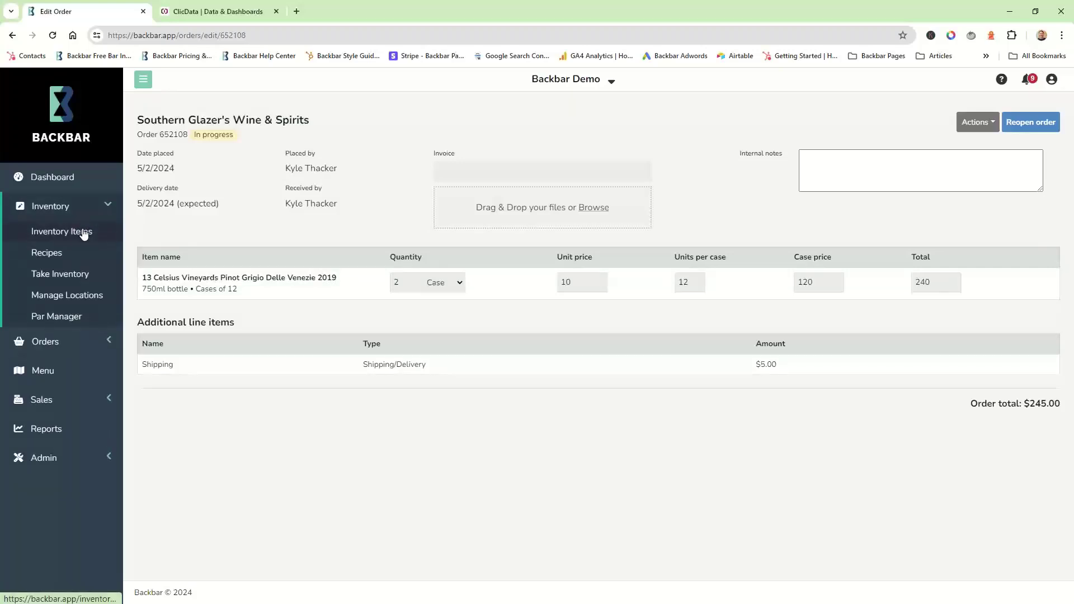
left_click(83, 234)
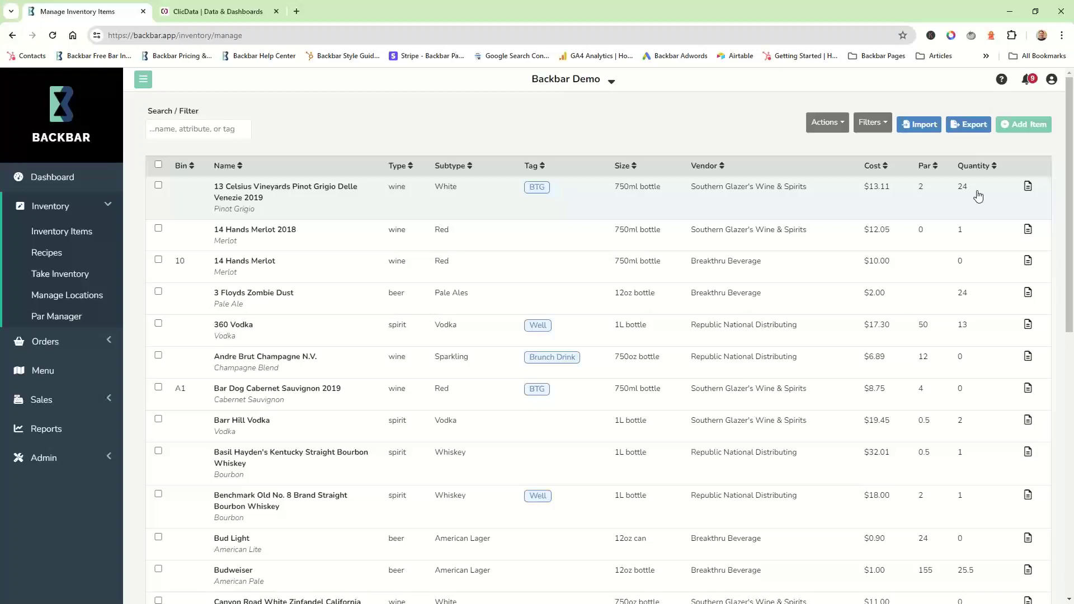
left_click(1029, 187)
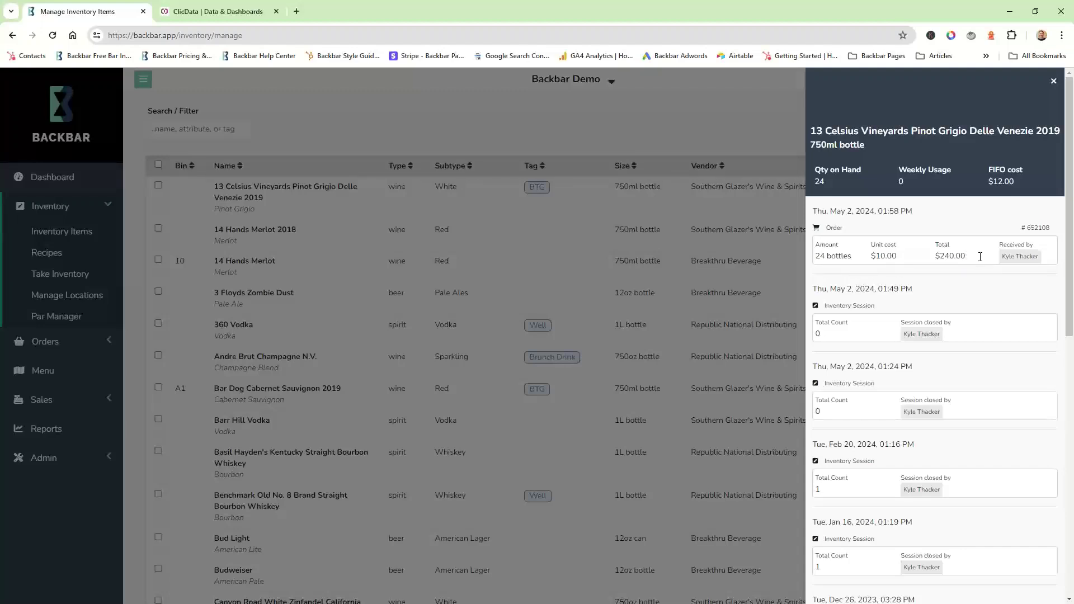
left_click(1053, 81)
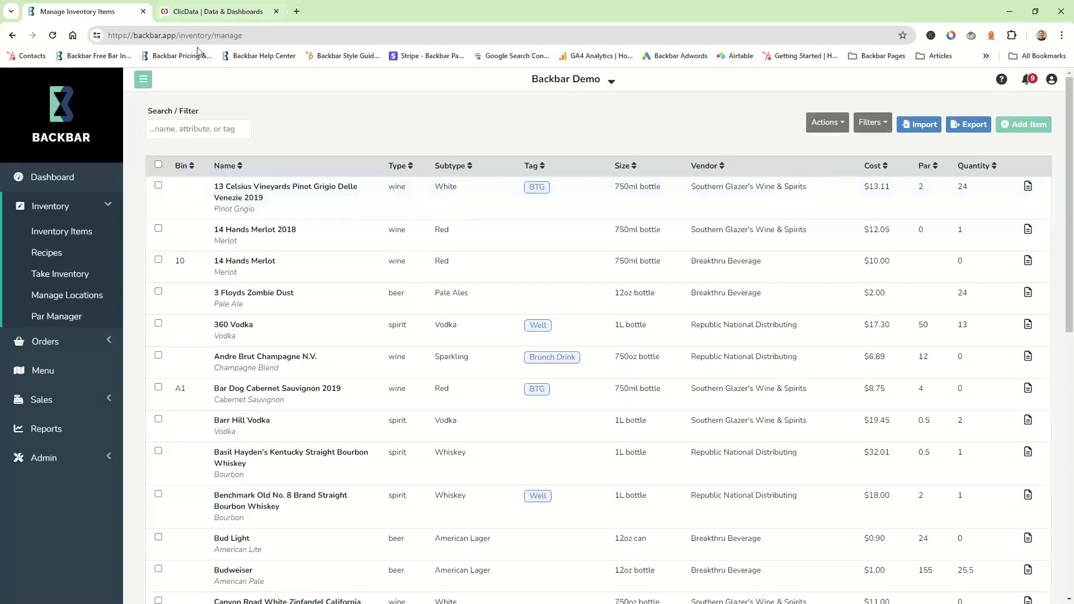
Close the ClicData page, look over the Backbar Help Center in a new browser tab, and return to the inventory items.
left_click(275, 11)
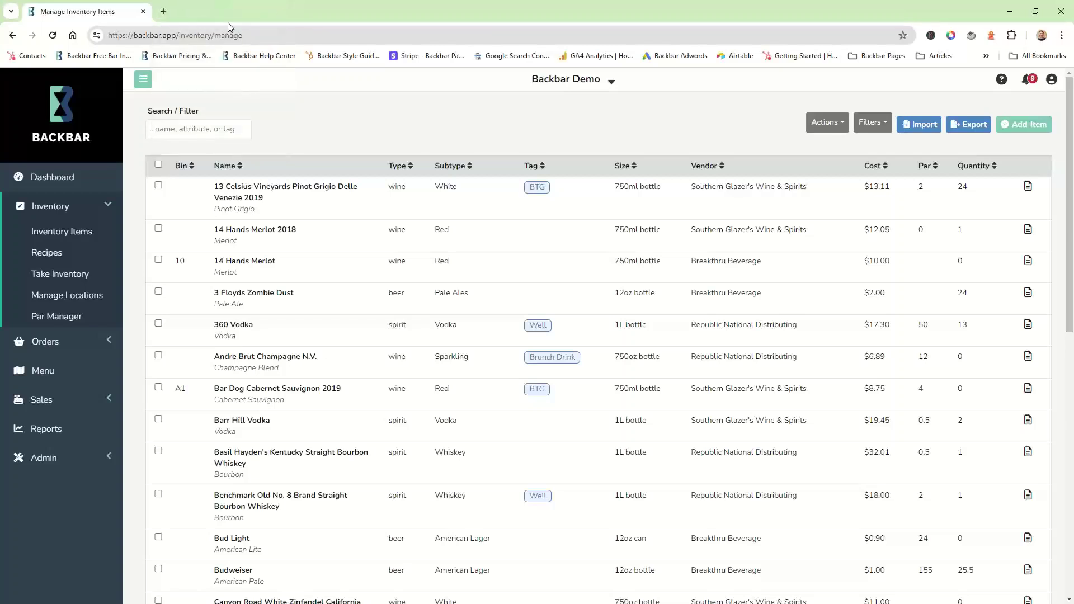
left_click(163, 11)
left_click(258, 56)
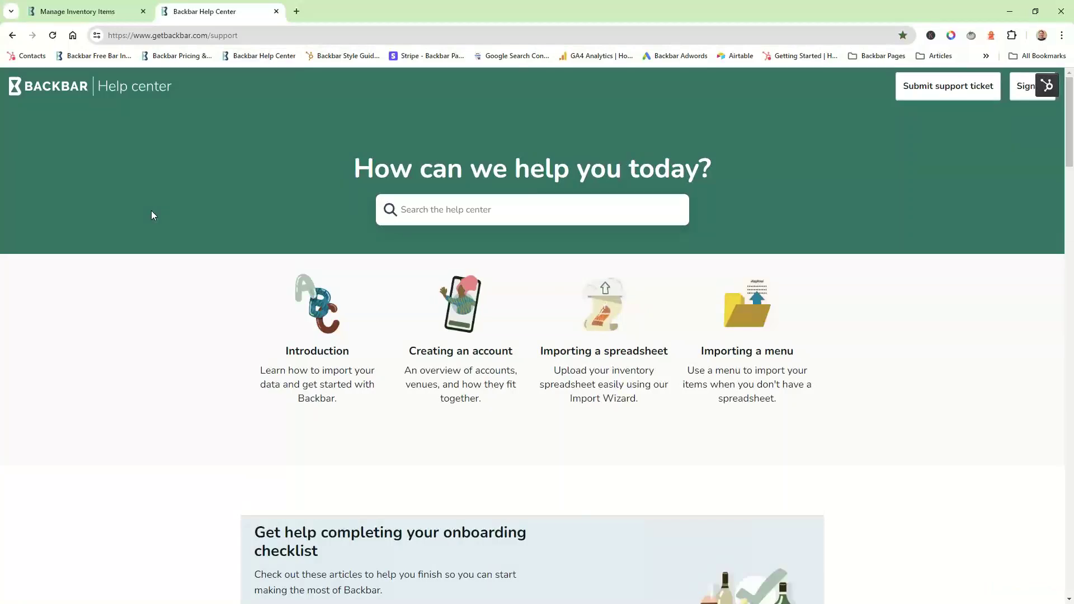
scroll(151, 215, "down", 4)
scroll(151, 215, "up", 3)
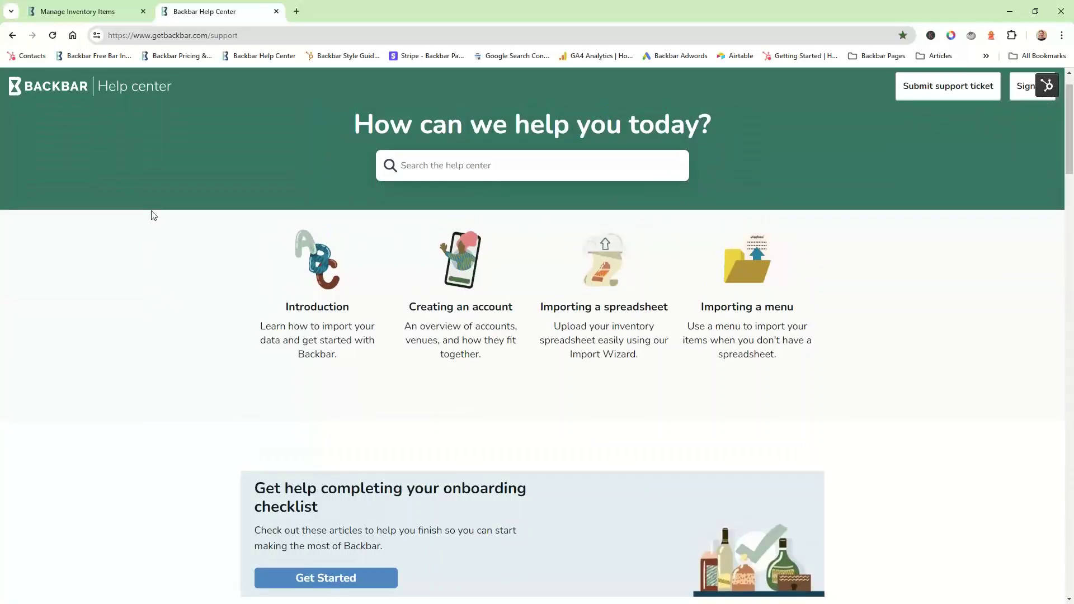
left_click(78, 10)
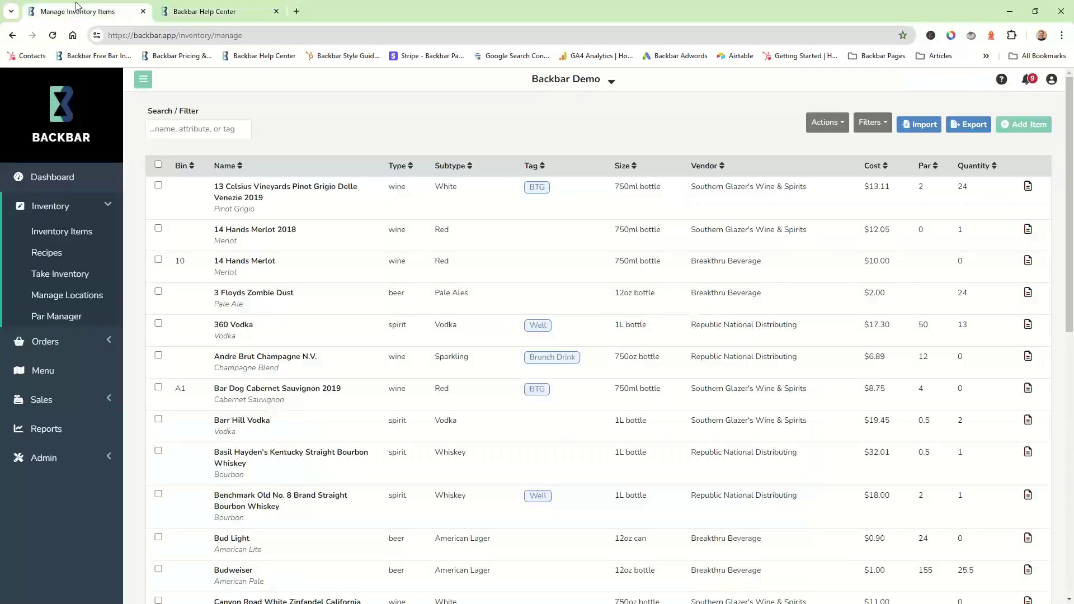
Open the Help Center from within Backbar and examine its help topics, video tutorials and support ticket option.
left_click(1000, 81)
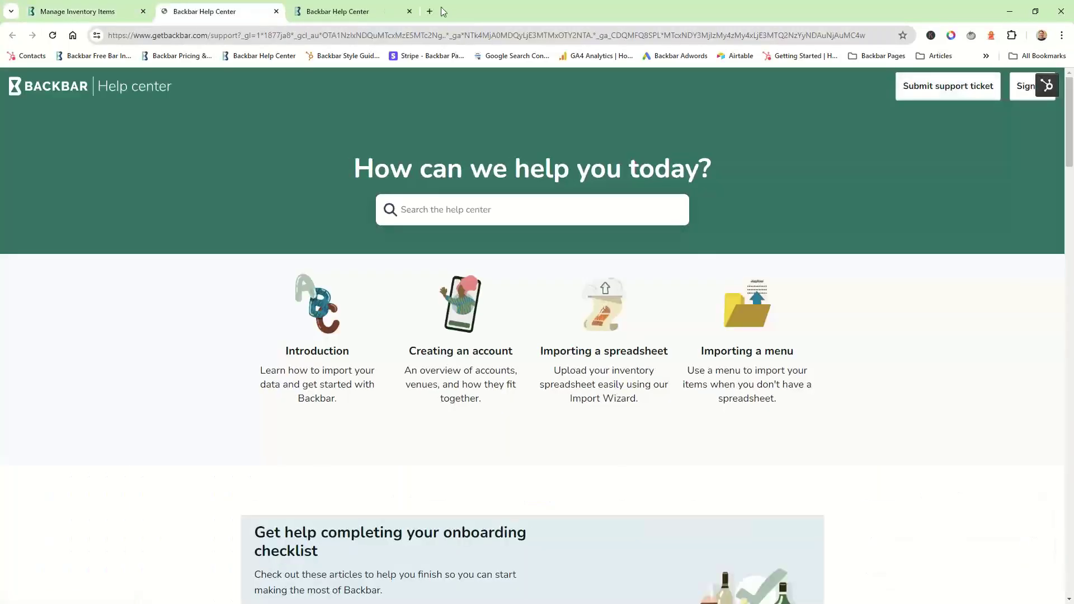
scroll(180, 184, "down", 2)
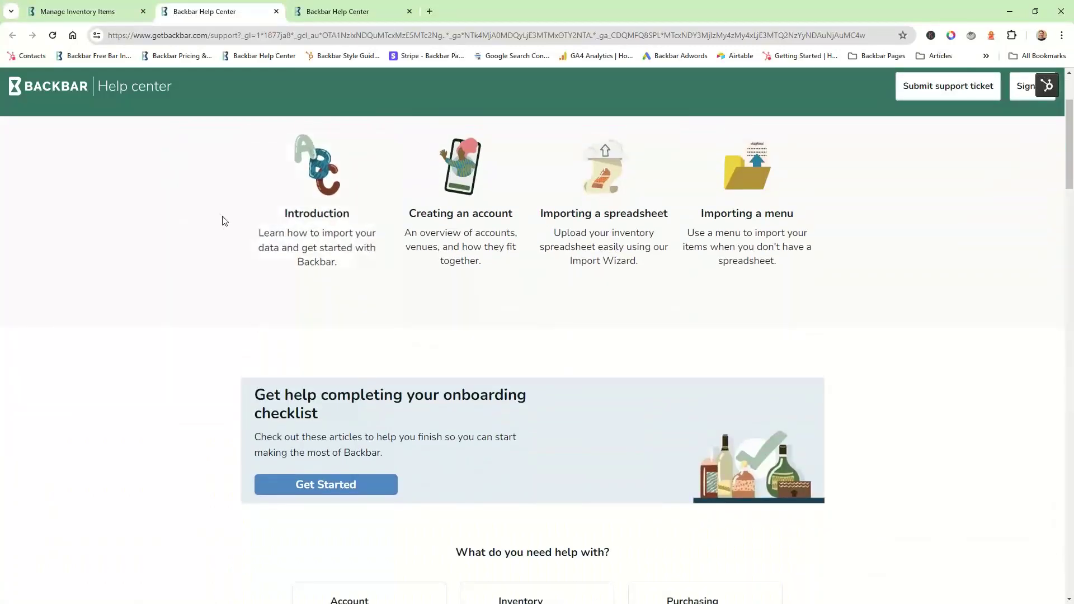
scroll(199, 244, "down", 3)
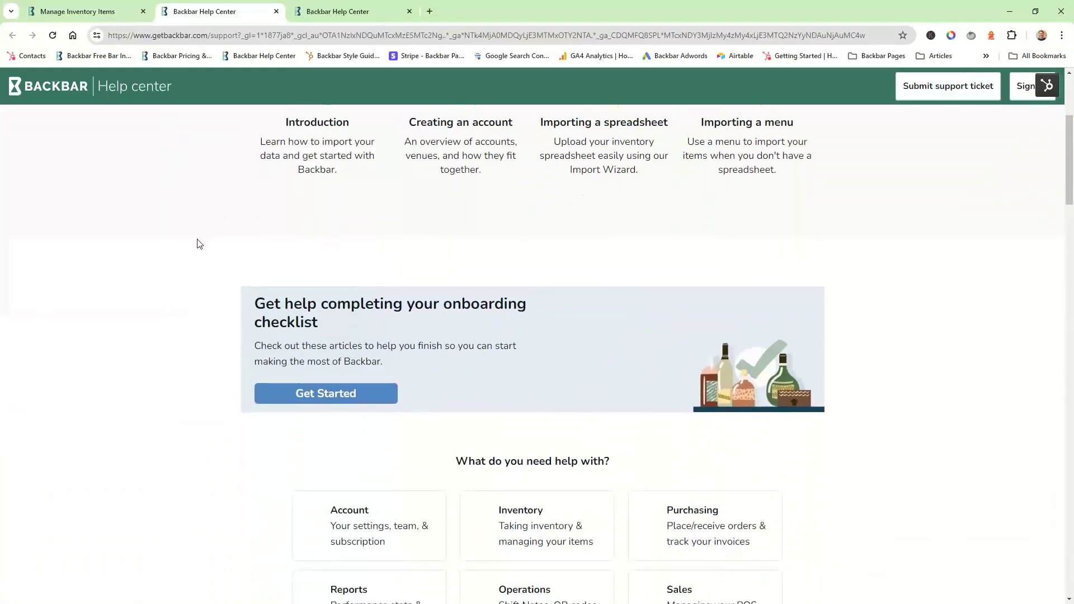
scroll(198, 244, "down", 7)
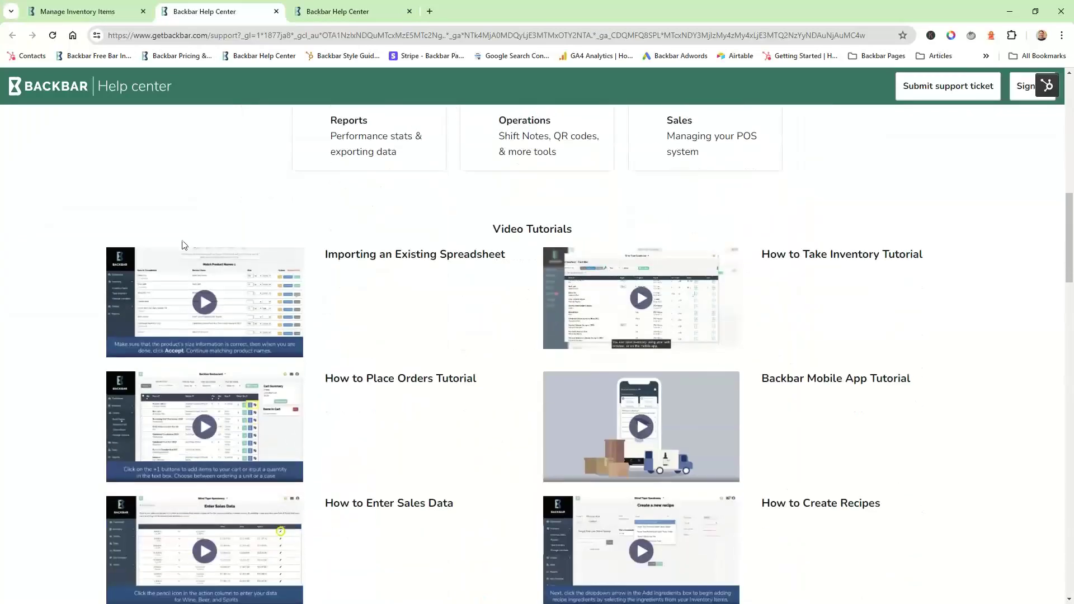
scroll(58, 242, "down", 1)
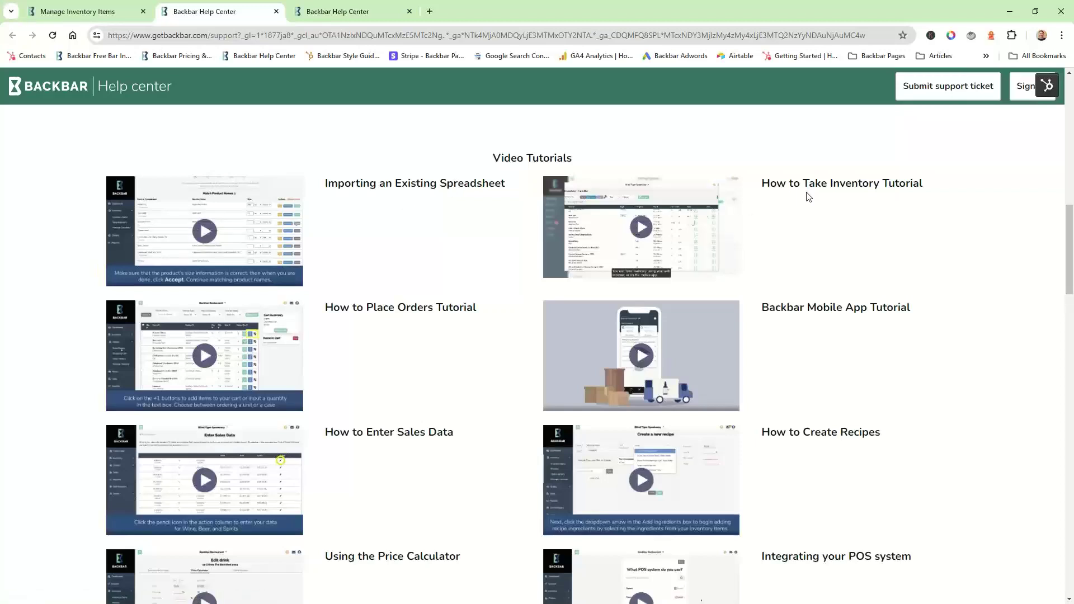
scroll(427, 333, "down", 2)
scroll(427, 333, "down", 2)
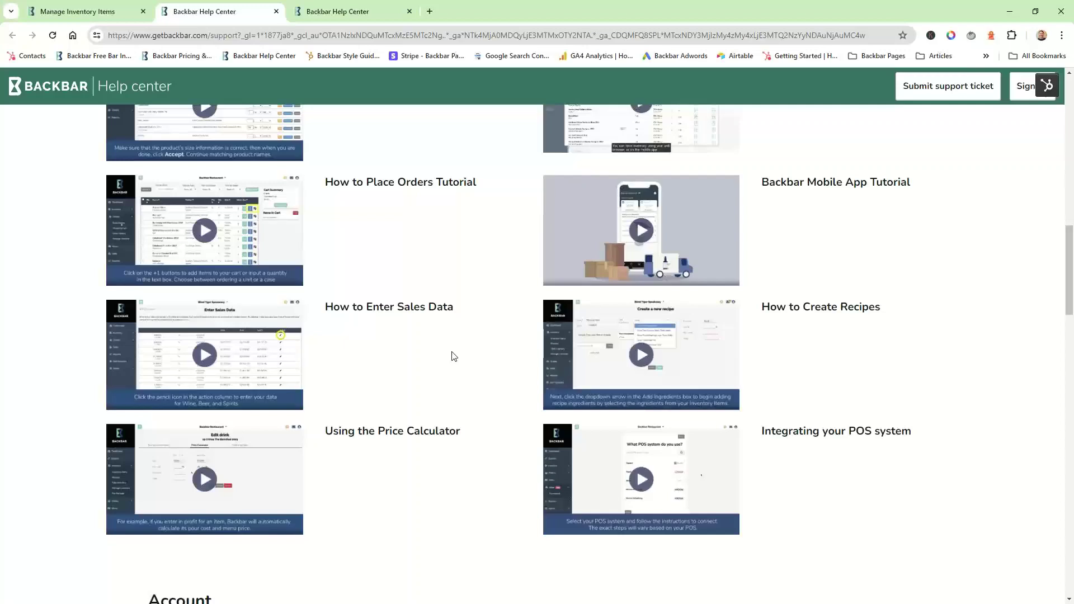
scroll(453, 357, "up", 15)
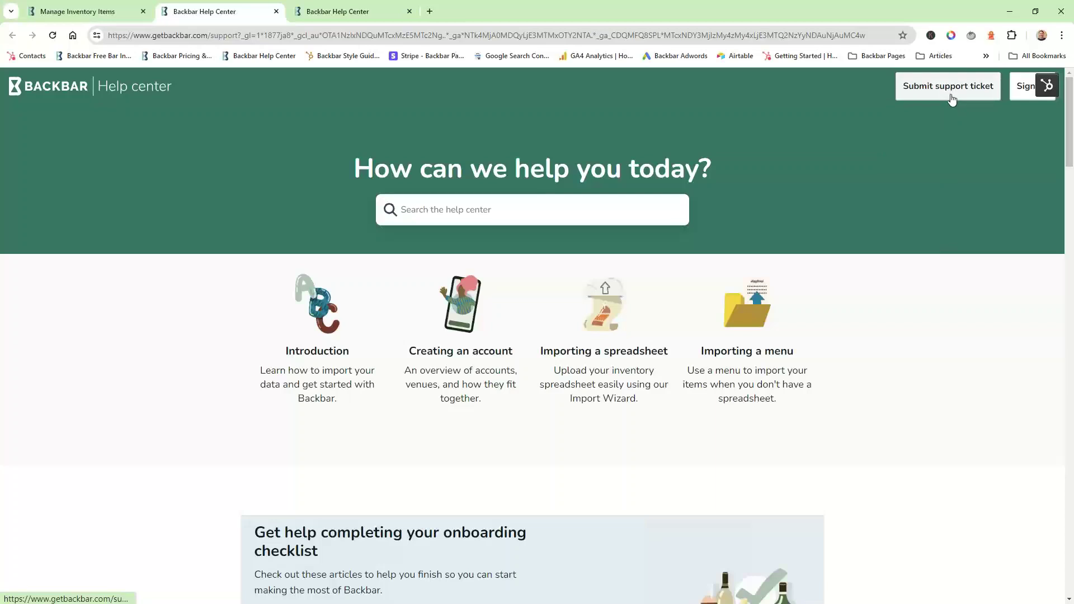
Return to Backbar, open the sales dashboard and bring up the POS integration setup for Toast.
left_click(86, 11)
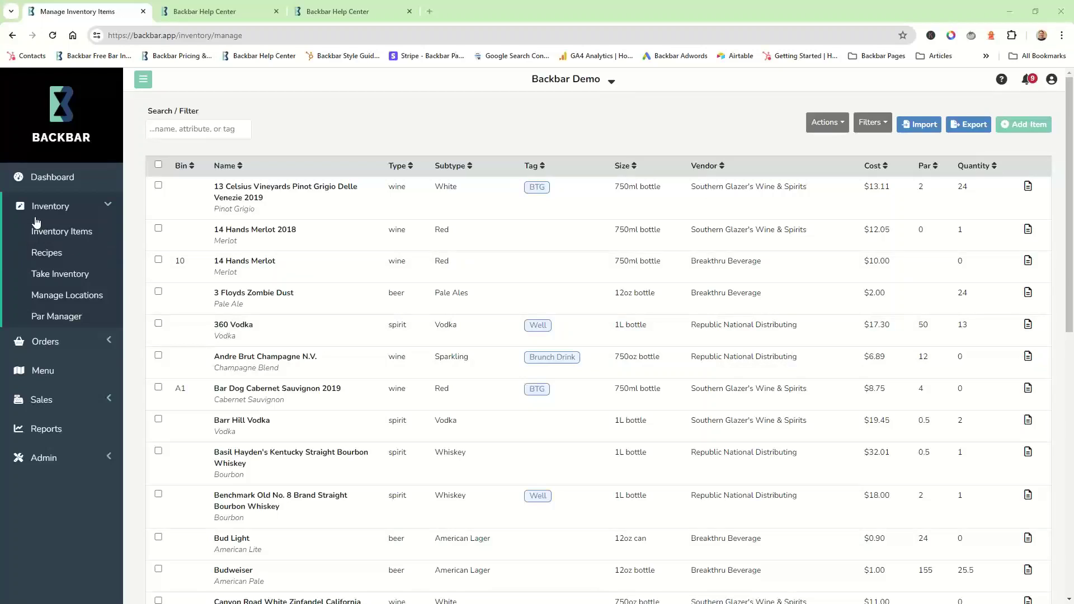
left_click(106, 207)
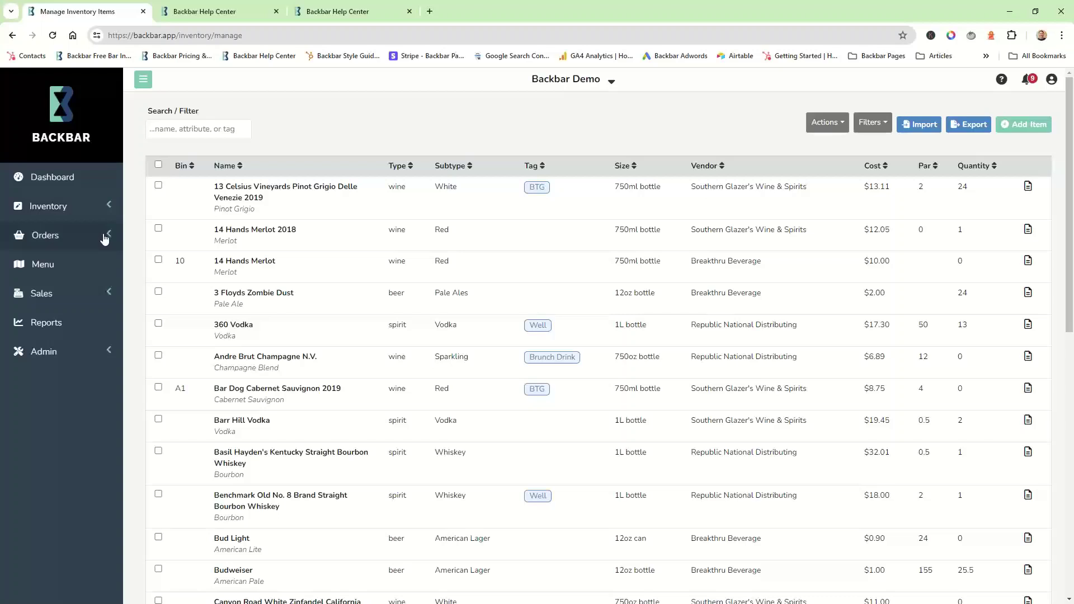
left_click(107, 298)
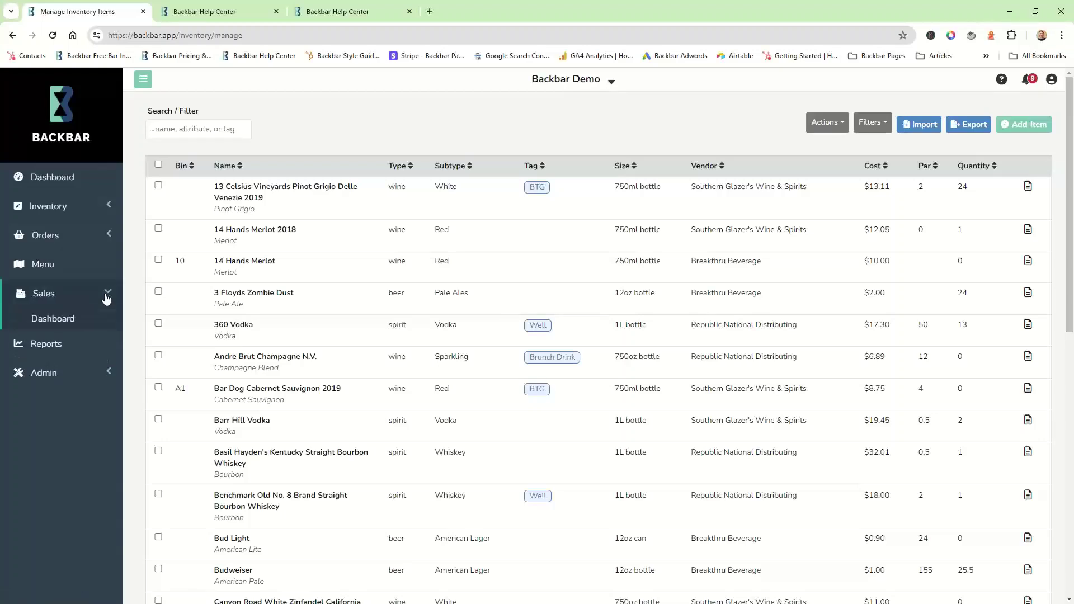
left_click(60, 320)
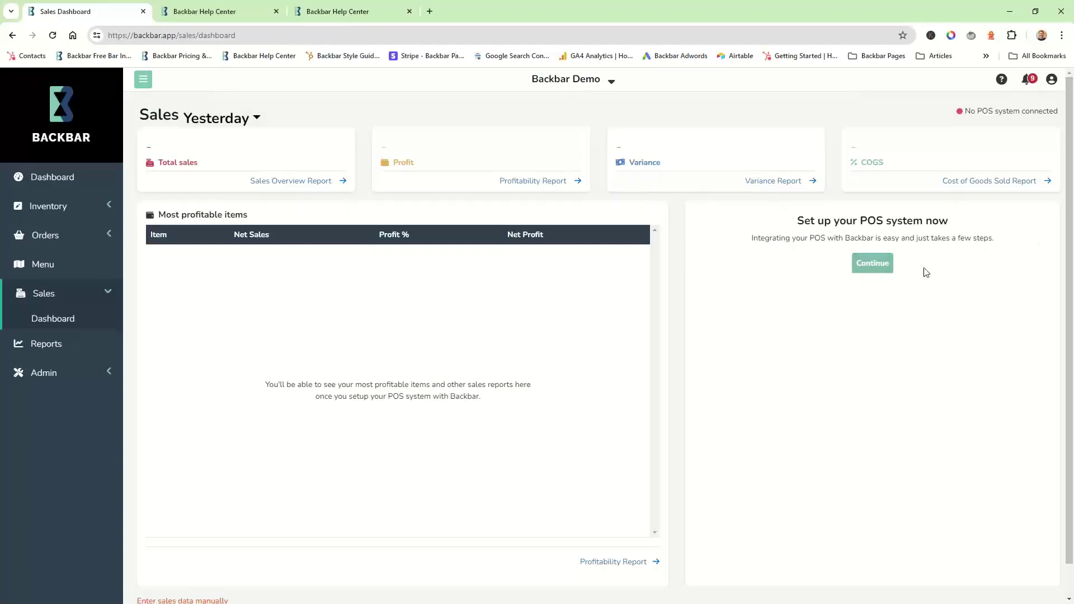
left_click(869, 268)
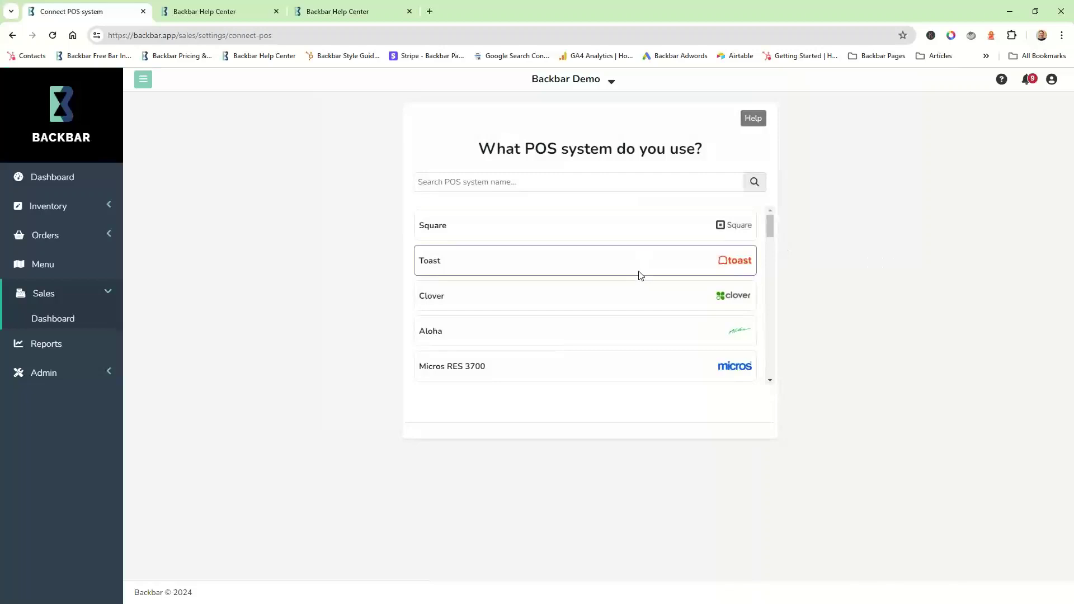
left_click(639, 272)
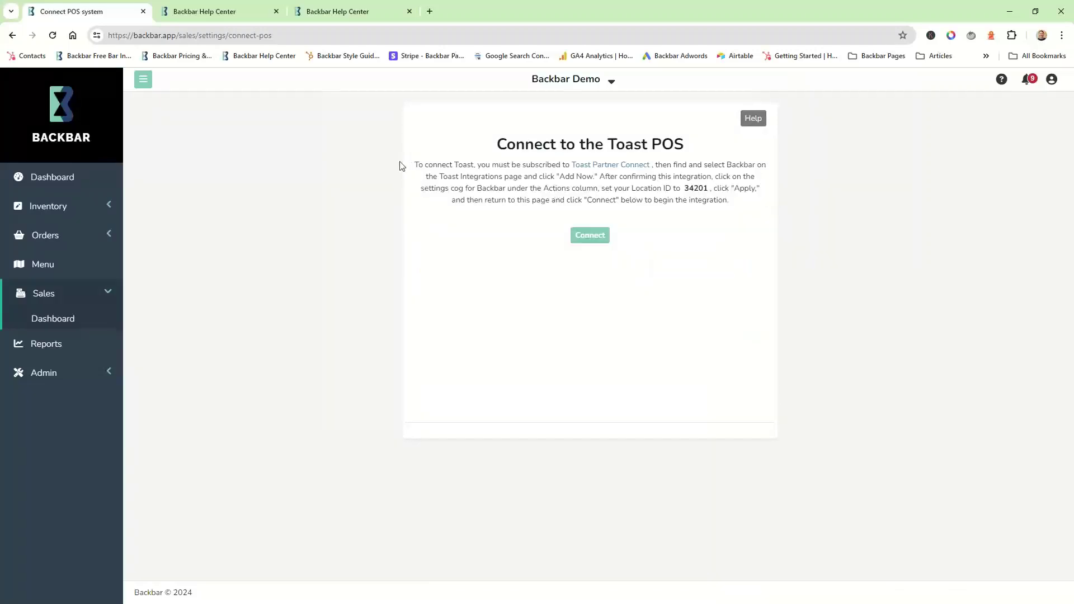